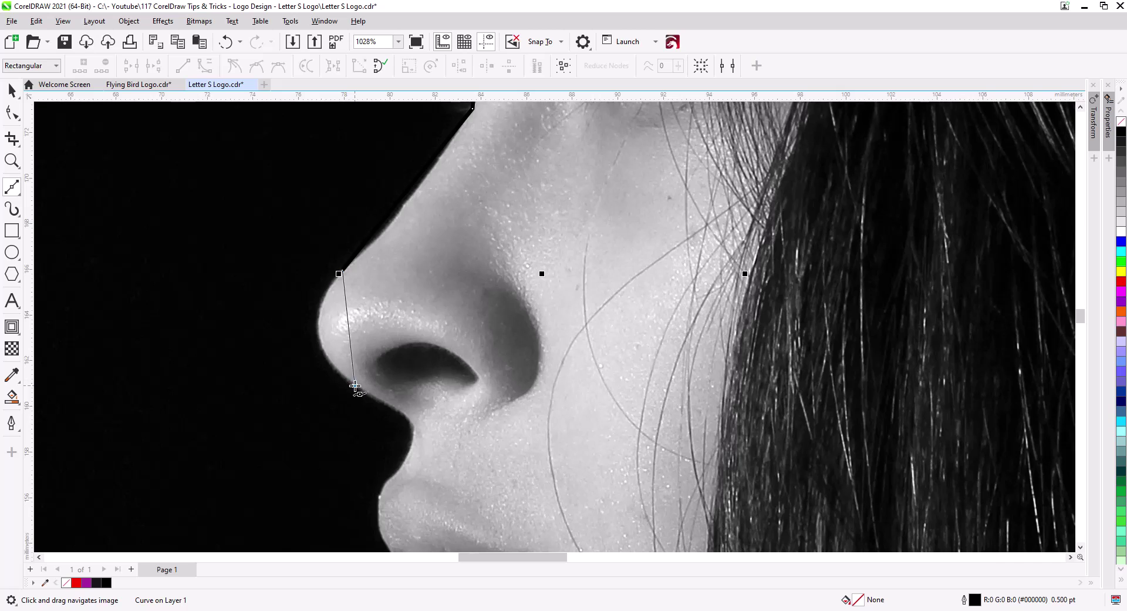
Step: Continue the straight-segment outline down the face profile from the nose's underside, past both lips, to the bottom of the chin
left_click(401, 466)
left_click_drag(463, 506, 427, 325)
left_click(343, 340)
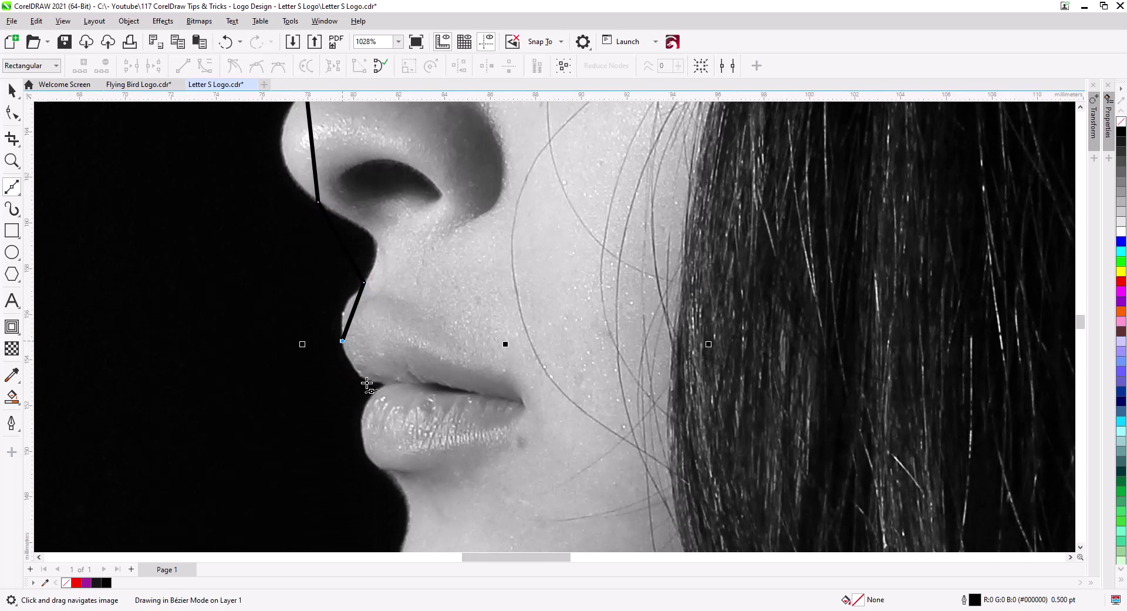
left_click(383, 384)
left_click(384, 473)
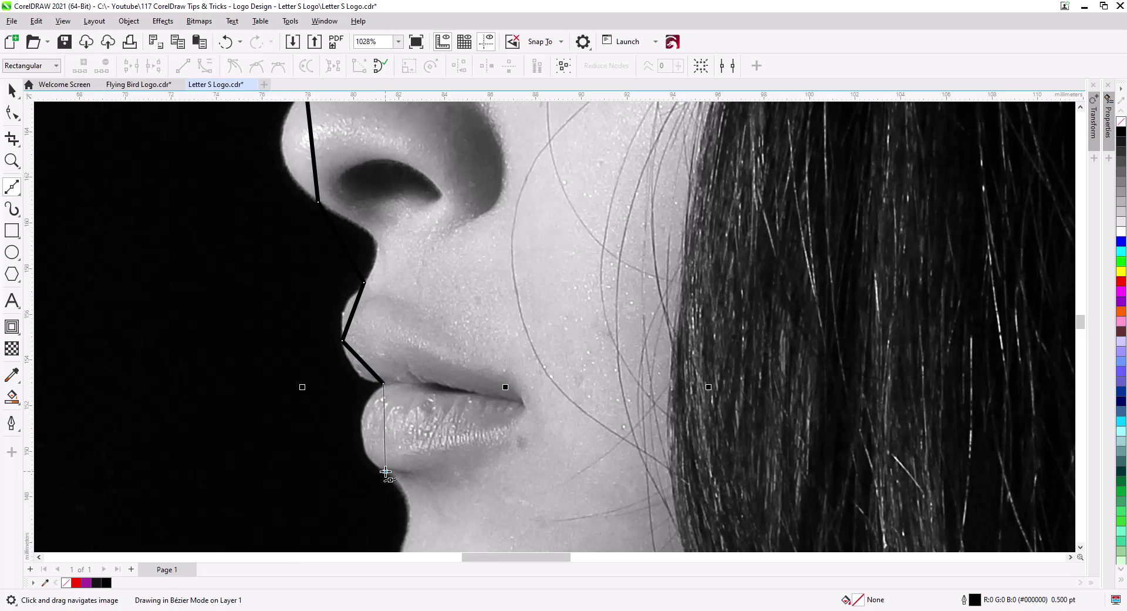
left_click_drag(447, 490, 428, 279)
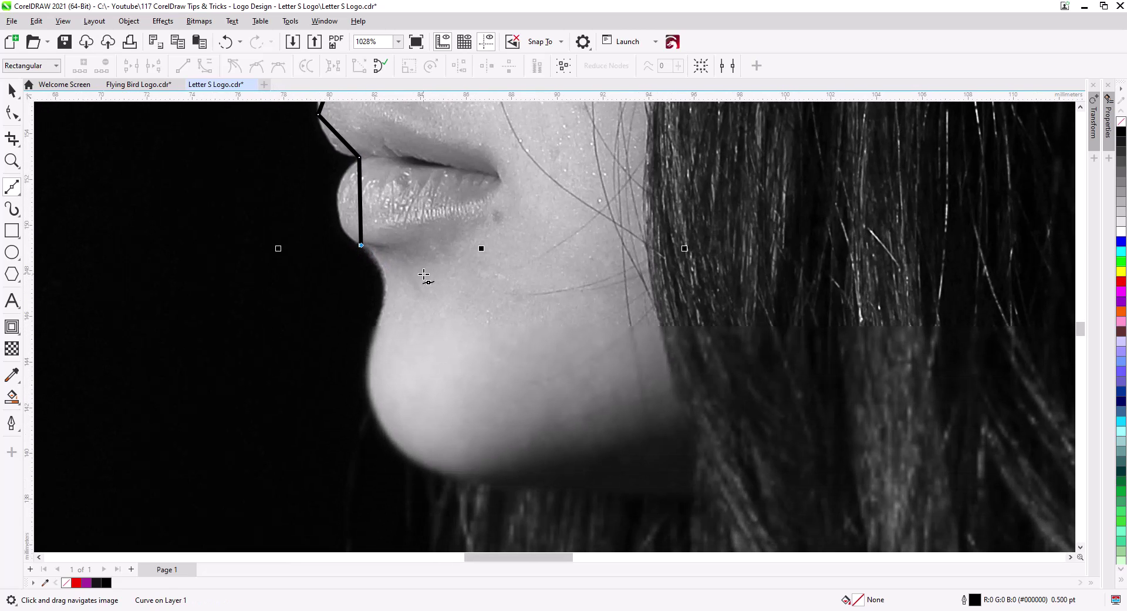
left_click(374, 338)
left_click(474, 481)
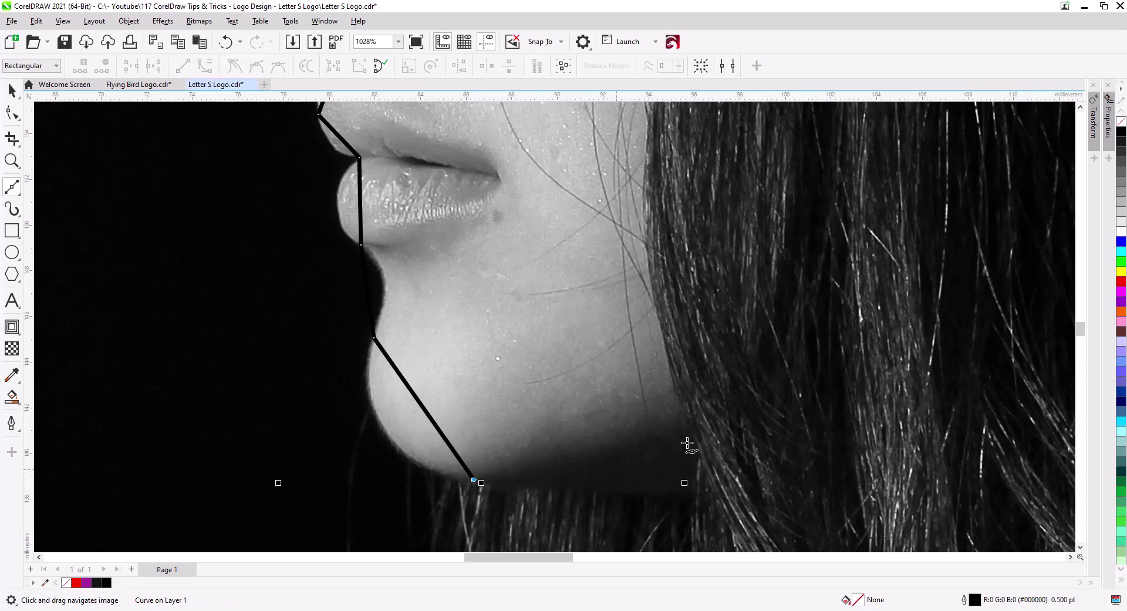
Step: Extend the outline along the jaw and up through the hair, closing it at its starting node atop the forehead
left_click(760, 402)
left_click_drag(763, 317, 645, 501)
left_click_drag(664, 315, 642, 422)
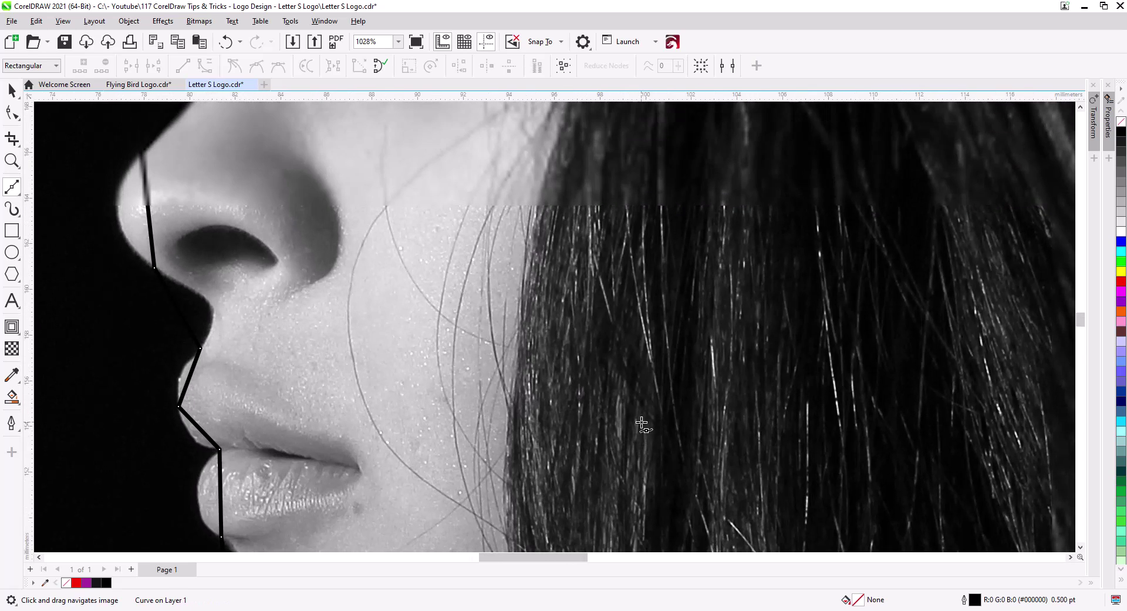
scroll(642, 424, "down", 4)
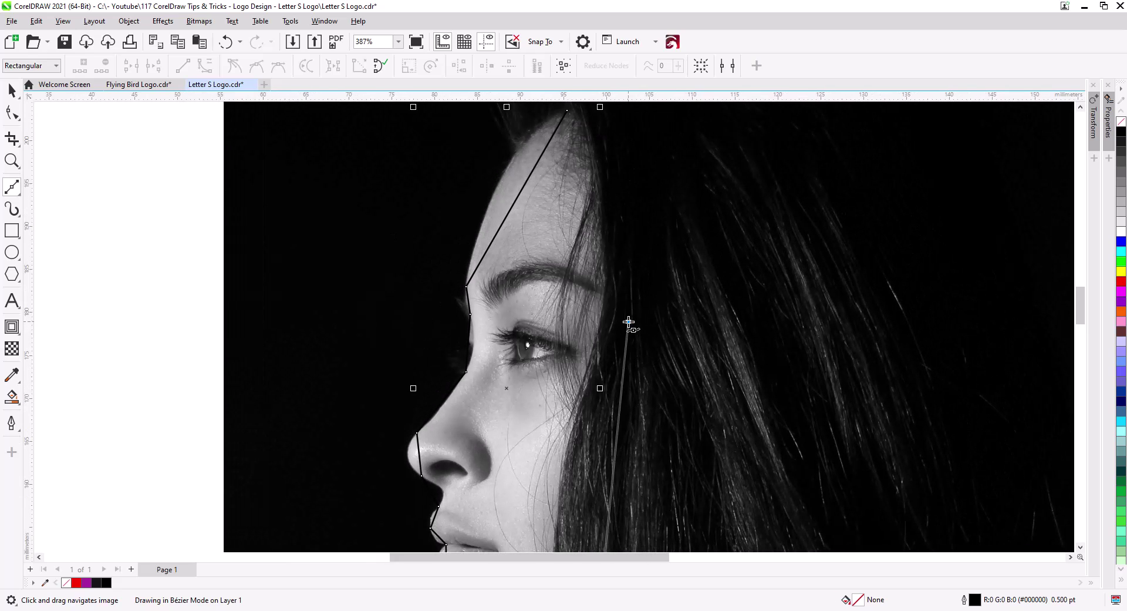
left_click(629, 322)
left_click_drag(636, 252, 612, 413)
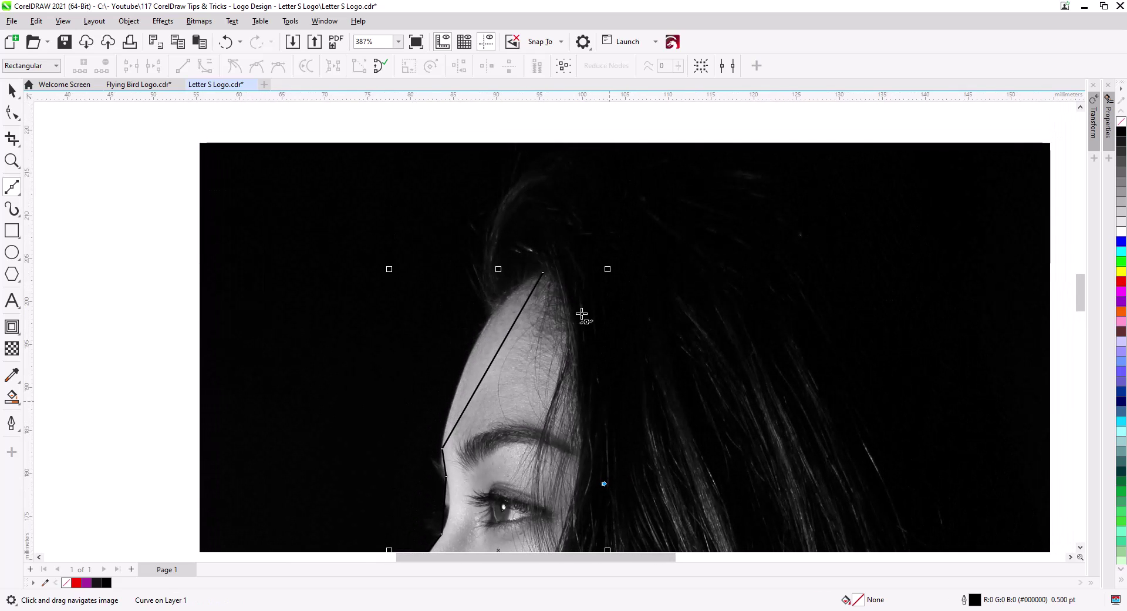
left_click(546, 275)
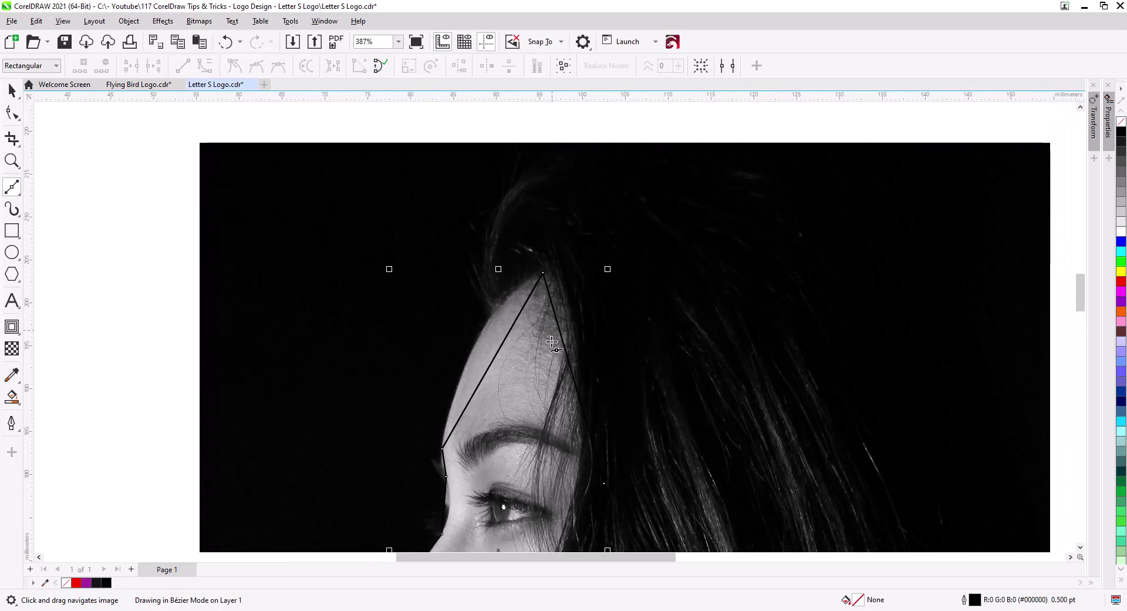
Step: Colour the face outline red and bend its forehead segment to follow the forehead edge in the photo
left_click(12, 112)
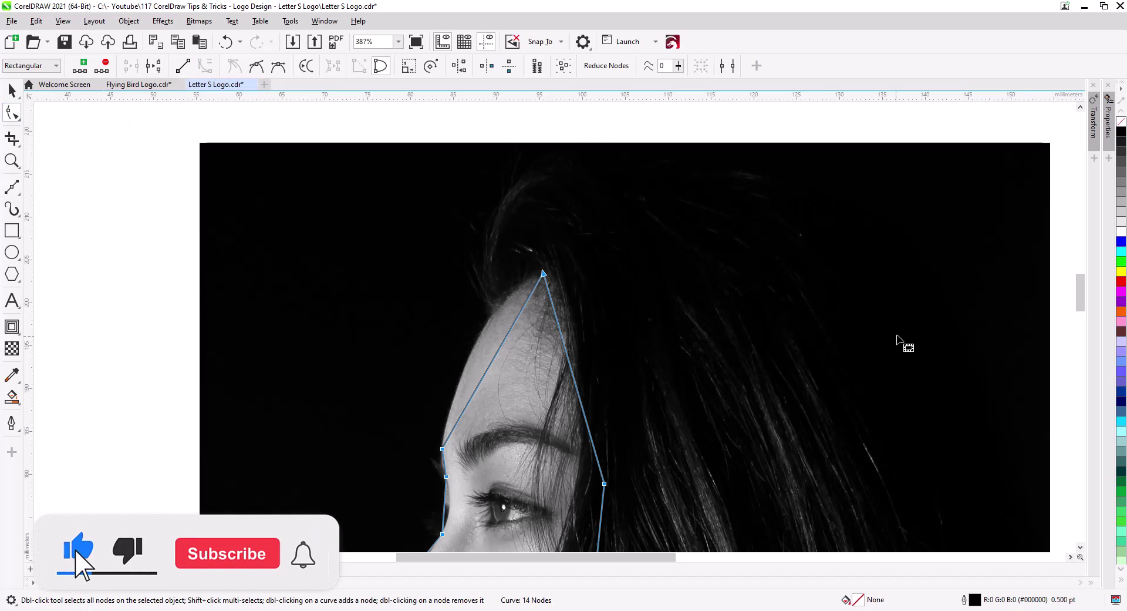
right_click(1121, 281)
scroll(497, 392, "up", 2)
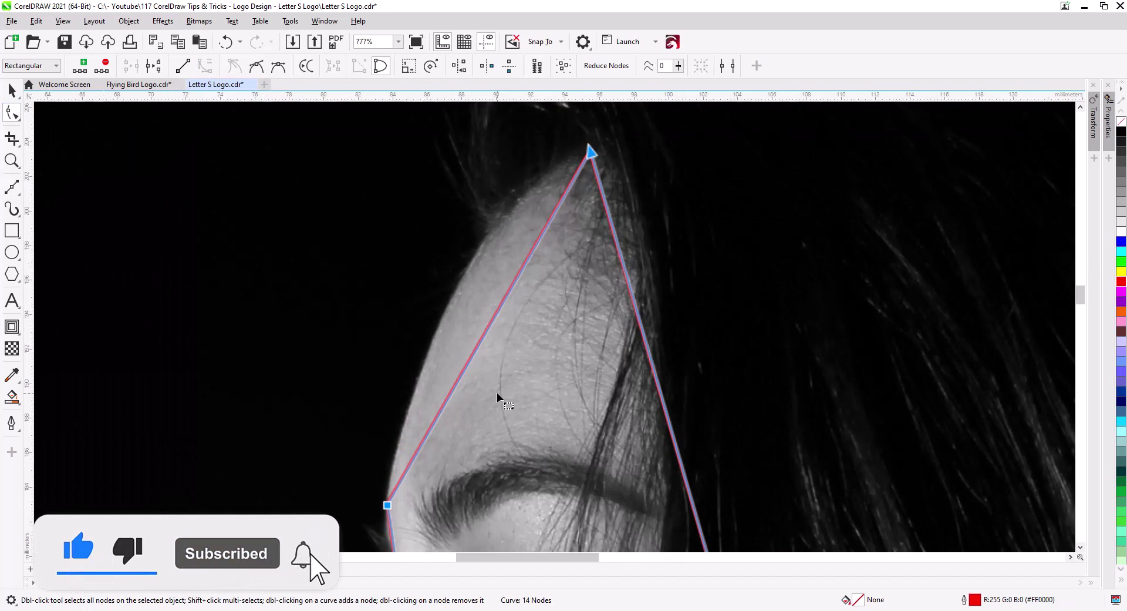
scroll(497, 392, "up", 1)
left_click_drag(497, 392, 676, 392)
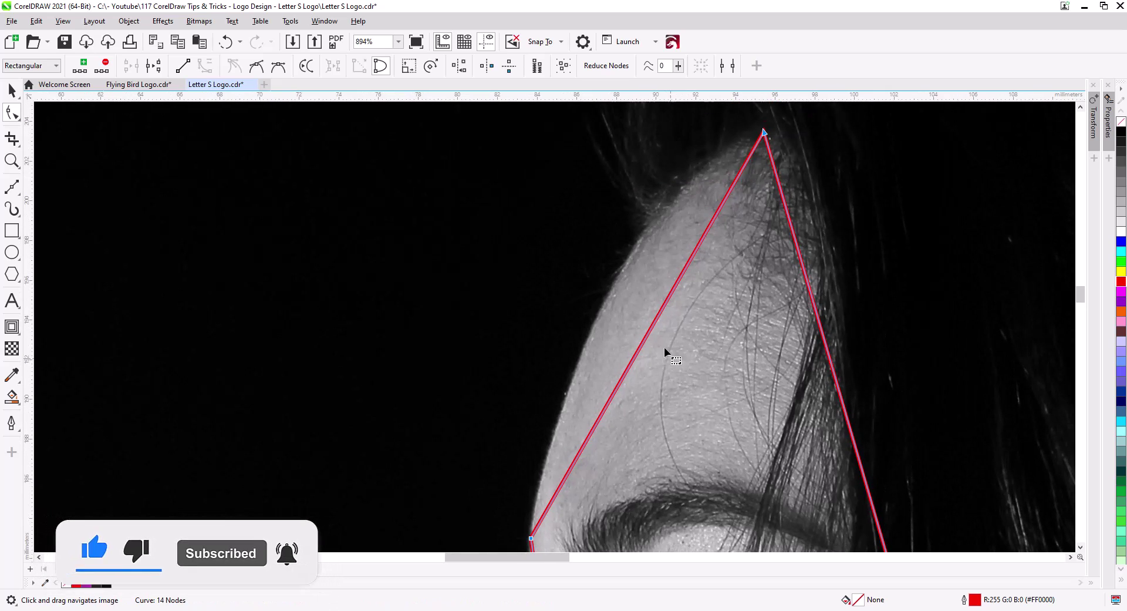
left_click(652, 319)
left_click_drag(660, 325, 621, 270)
Step: Curve the outline segments at the brow and beside the eye to match the profile, and make their shared nodes smooth
left_click_drag(652, 397, 707, 204)
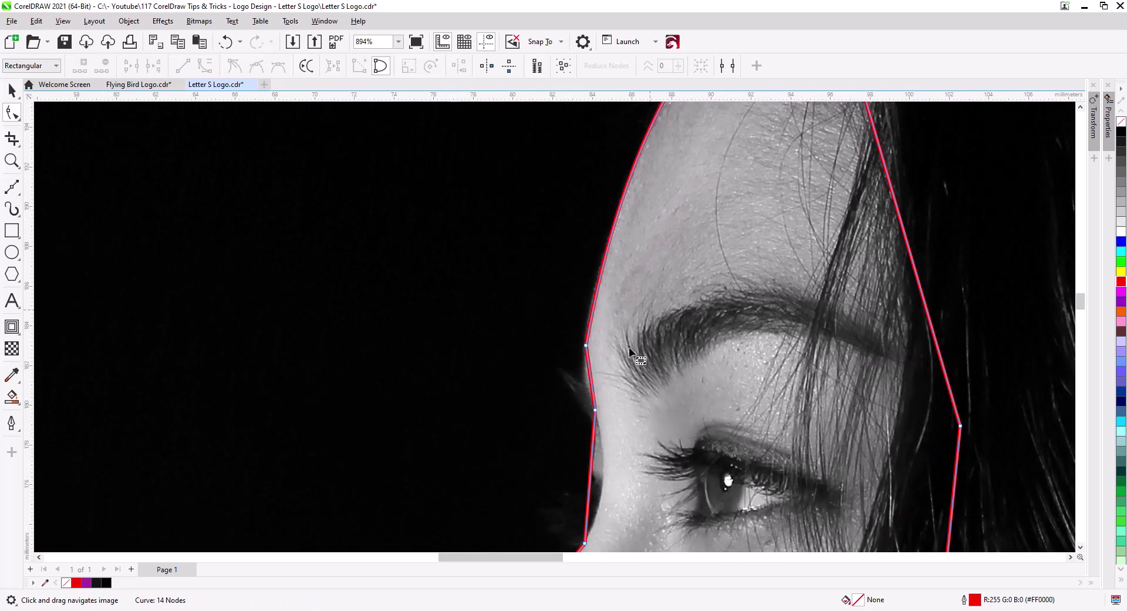
left_click_drag(591, 375, 583, 370)
left_click(587, 379)
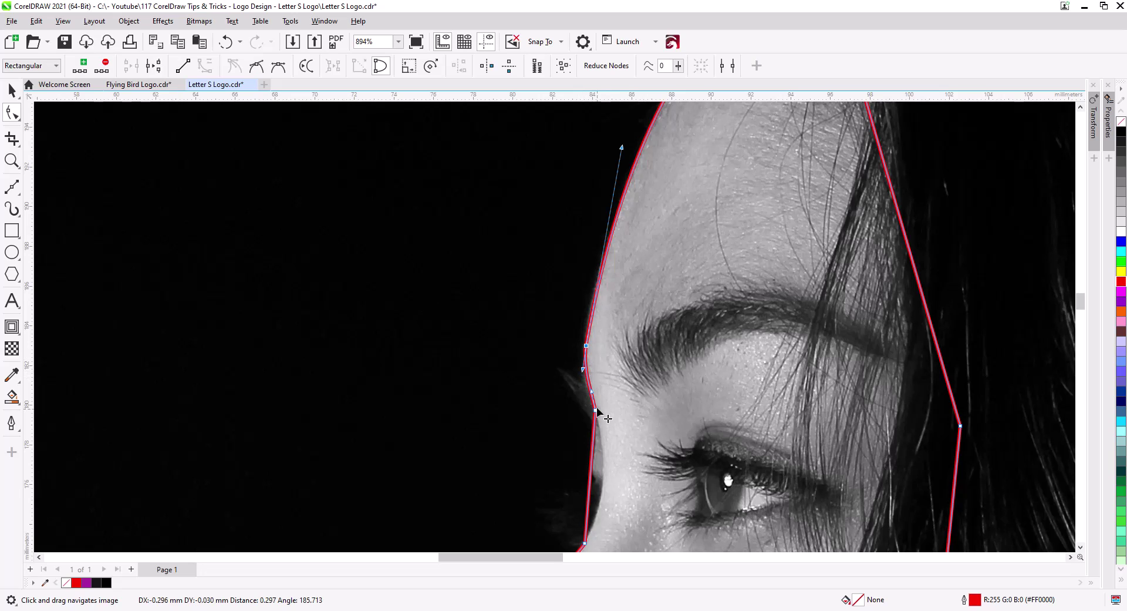
left_click_drag(597, 411, 597, 411)
scroll(559, 378, "down", 2)
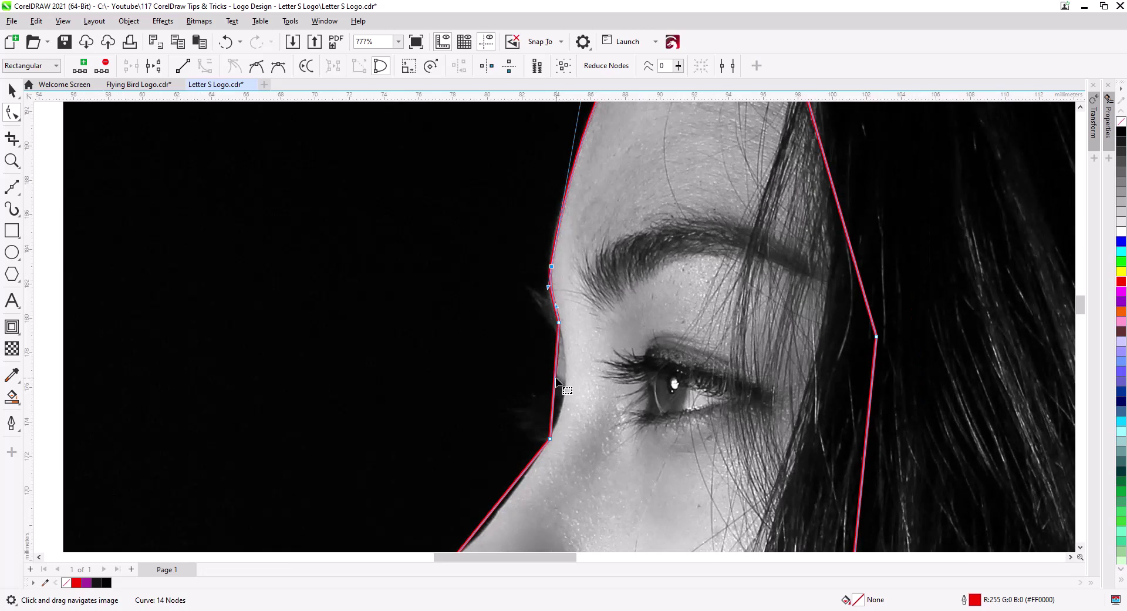
left_click_drag(557, 377, 566, 378)
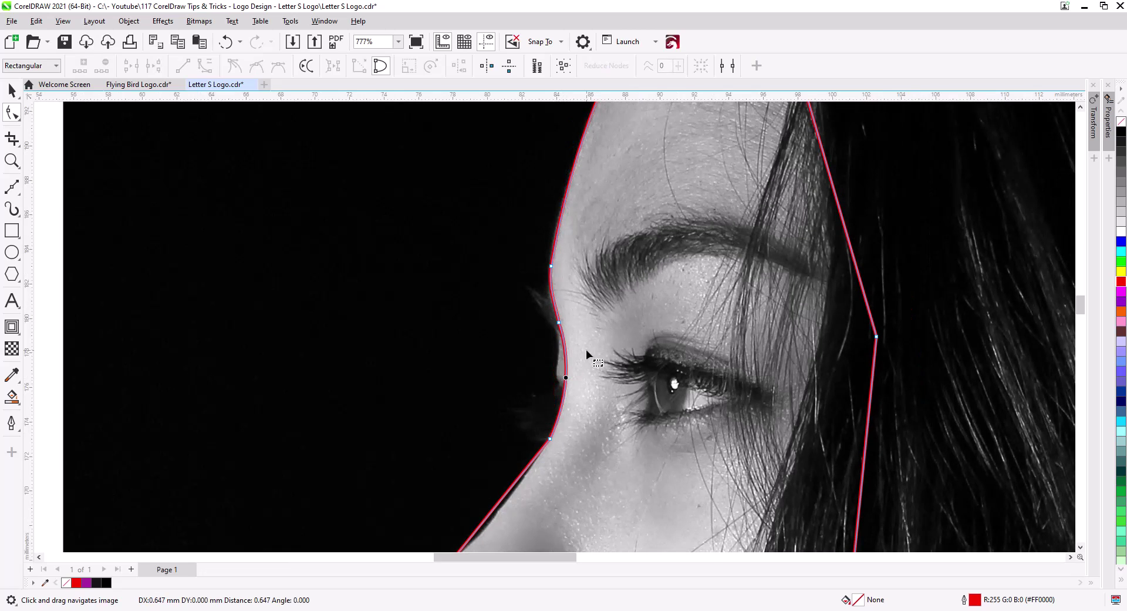
left_click(259, 66)
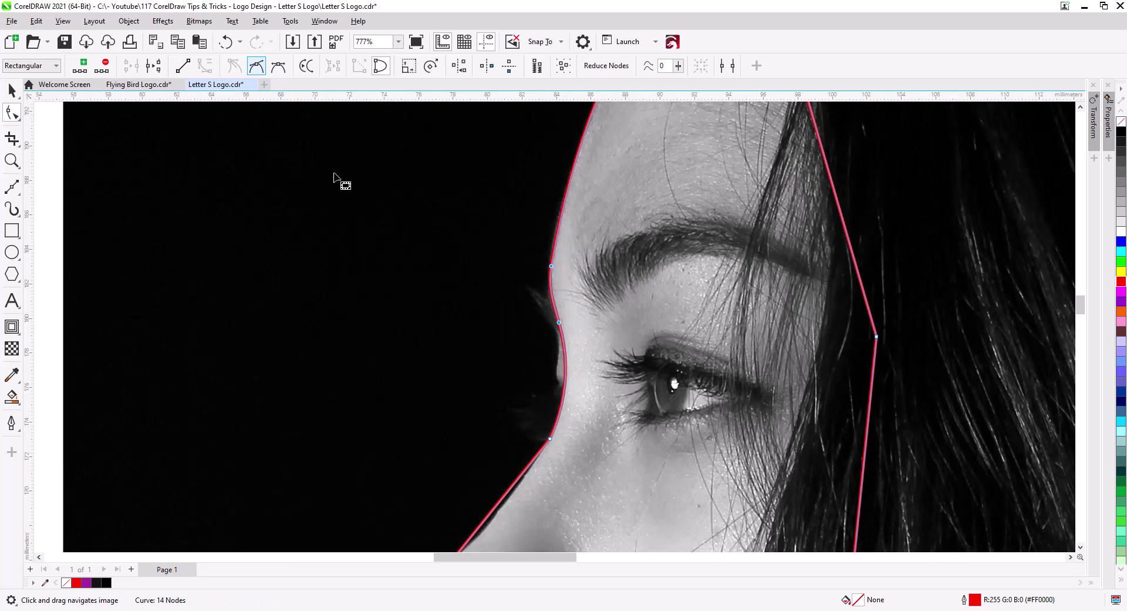
Step: Bend the nose bridge and nose tip segments to follow the photo, and smooth the nodes joining them
left_click_drag(501, 395, 519, 221)
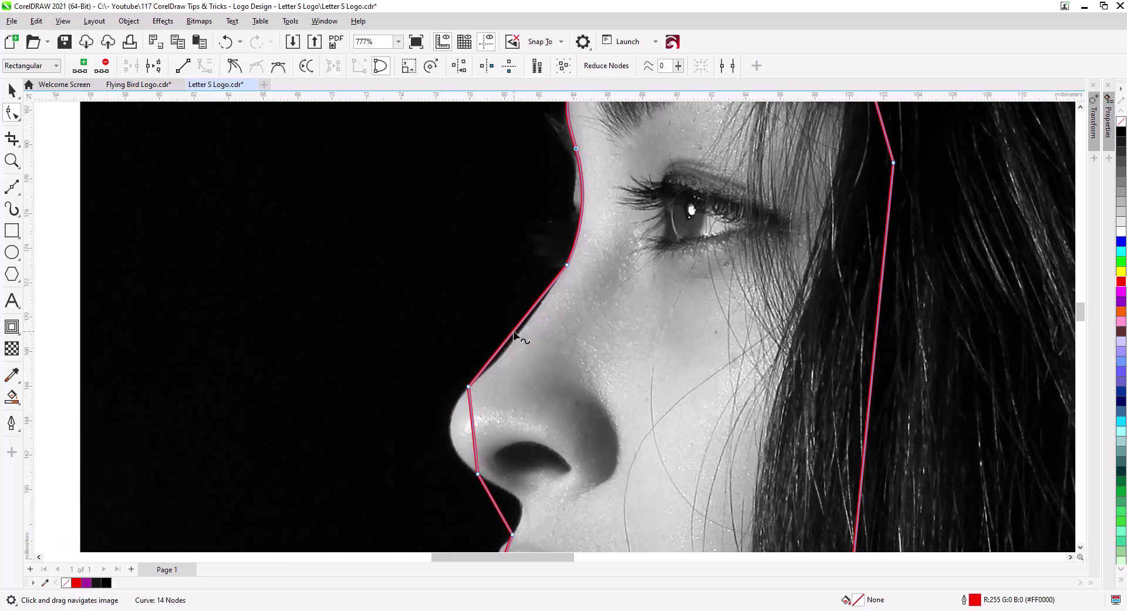
left_click_drag(513, 330, 513, 339)
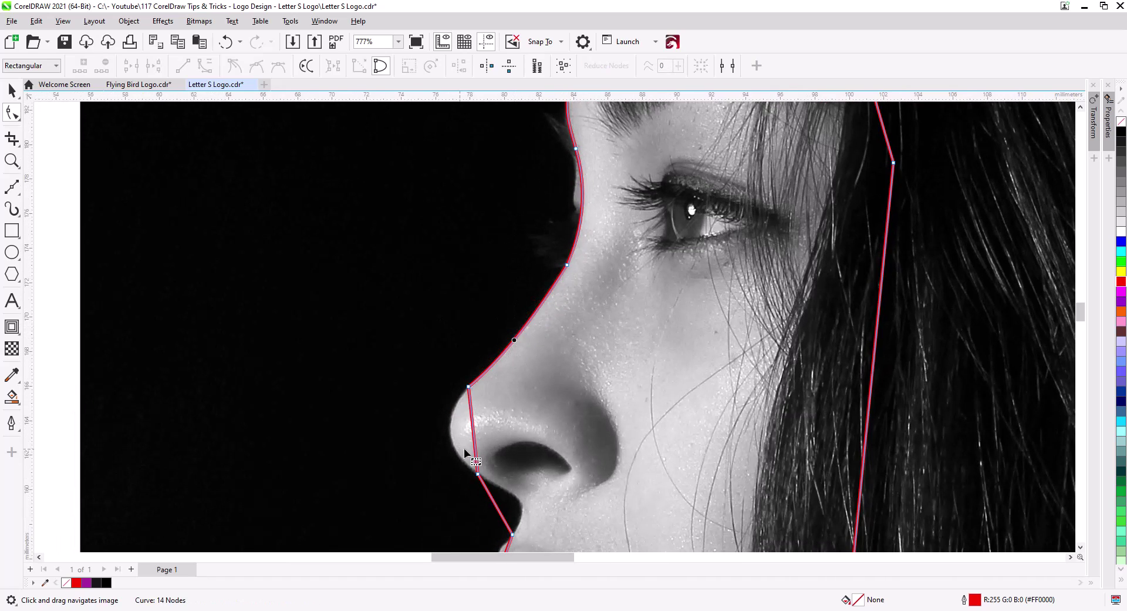
left_click_drag(474, 434, 449, 433)
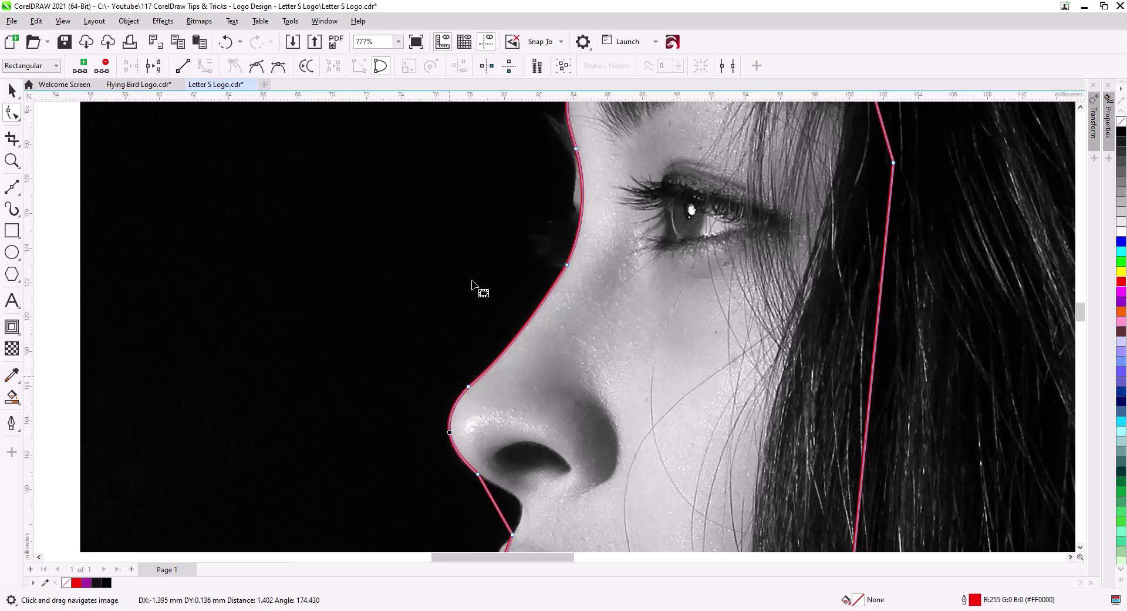
left_click_drag(435, 210, 594, 396)
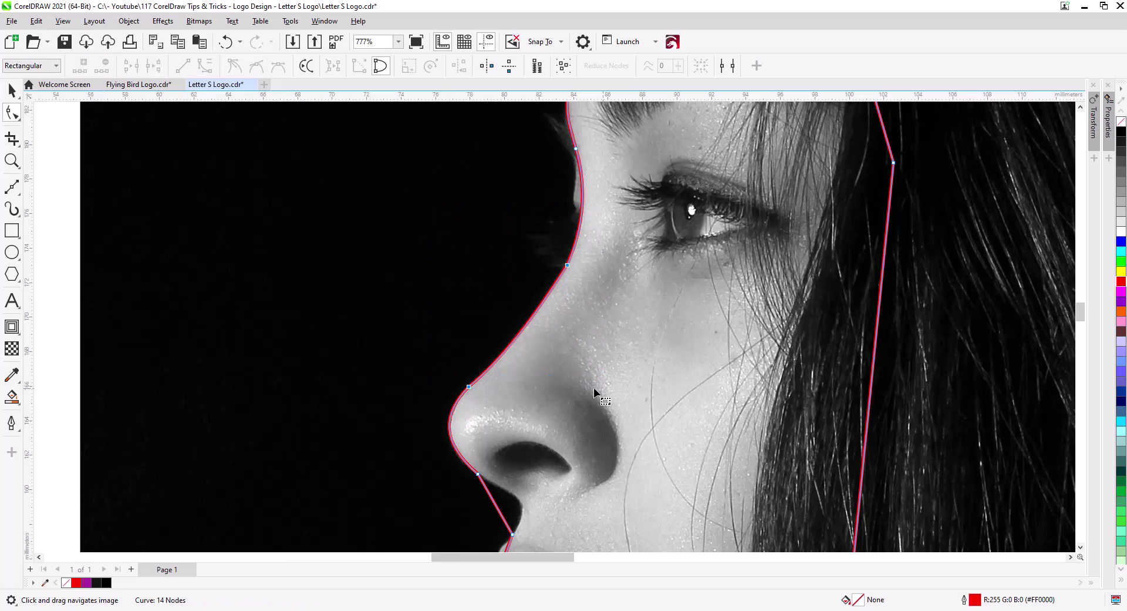
left_click(258, 67)
Step: Curve the segments below the nose and around the upper lip to fit the profile, and smooth the nodes between them
left_click_drag(524, 402, 440, 253)
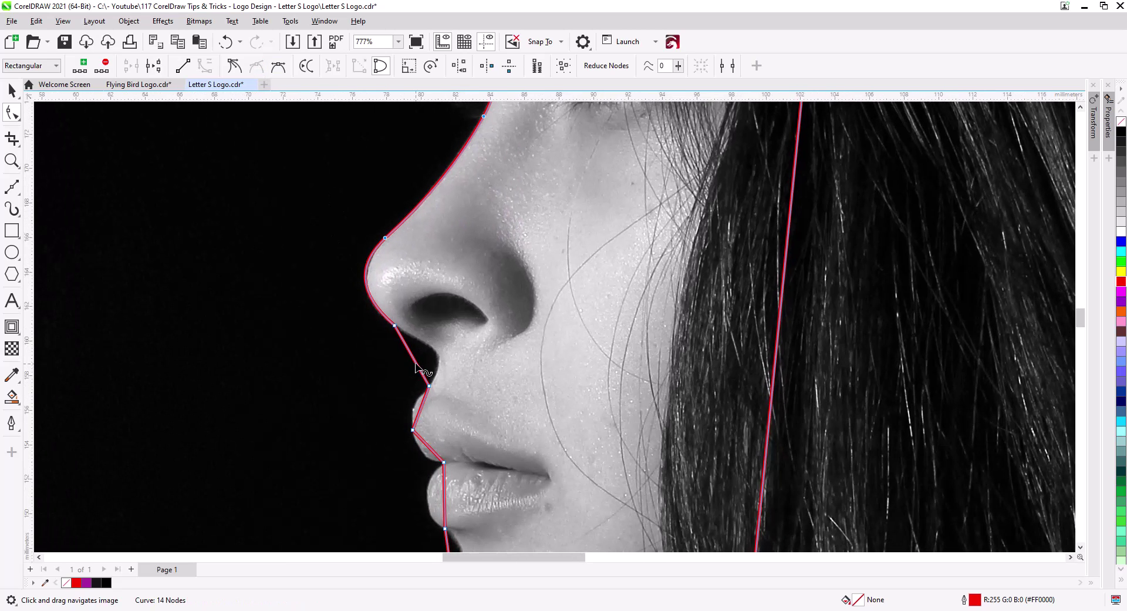
left_click_drag(416, 365, 437, 359)
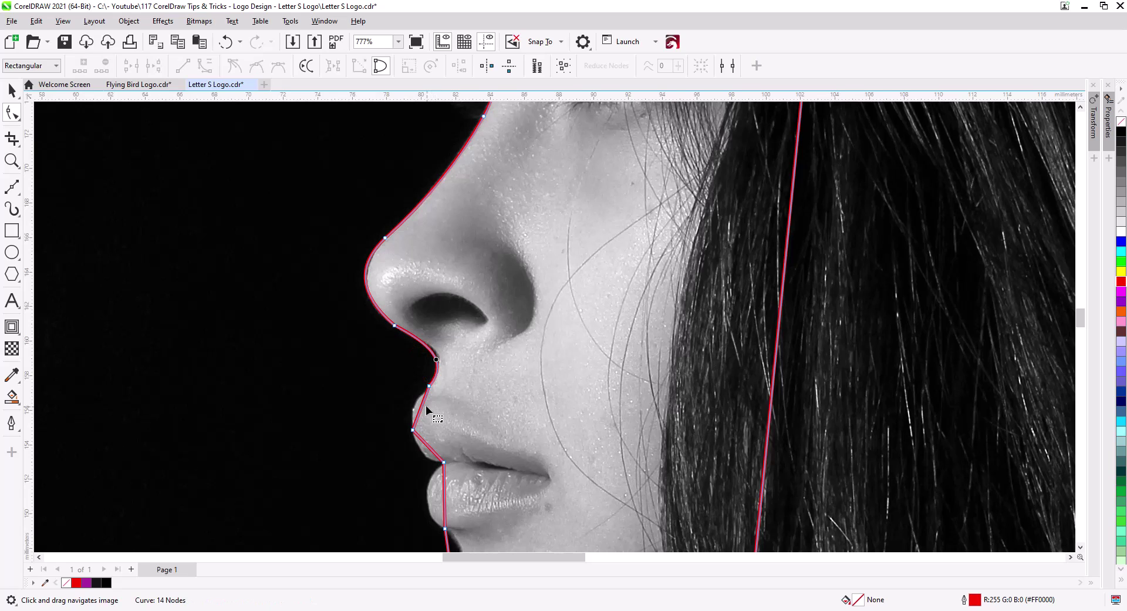
left_click_drag(422, 407, 414, 407)
left_click_drag(429, 446, 379, 313)
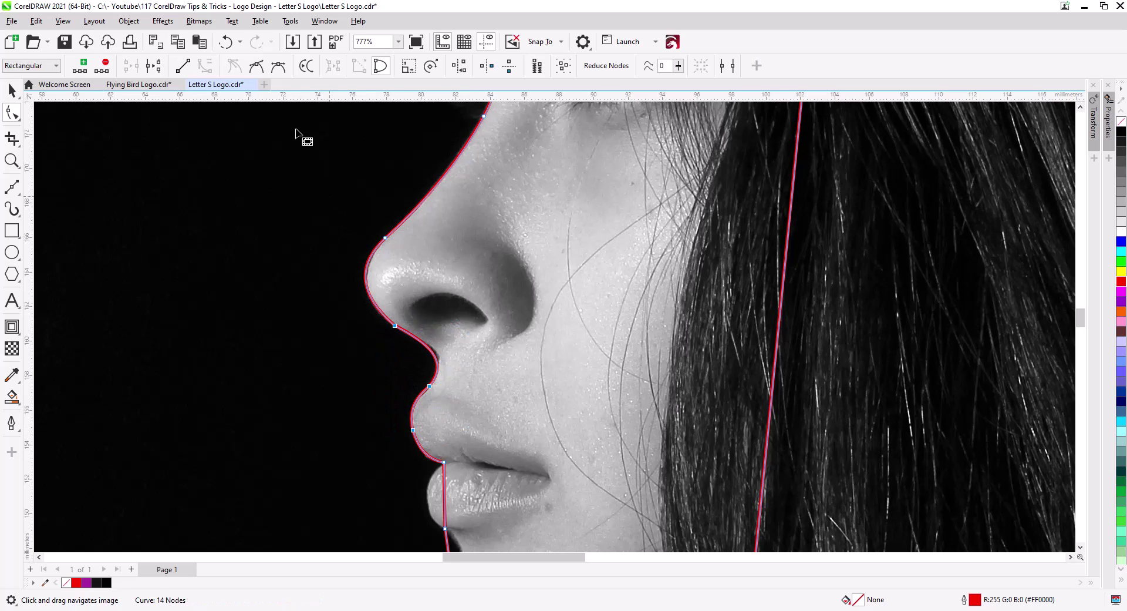
left_click(257, 69)
Step: Bend the lower lip segment and the one beneath it to follow the profile, fine-tuning the lip curve's handle
scroll(476, 404, "down", 3)
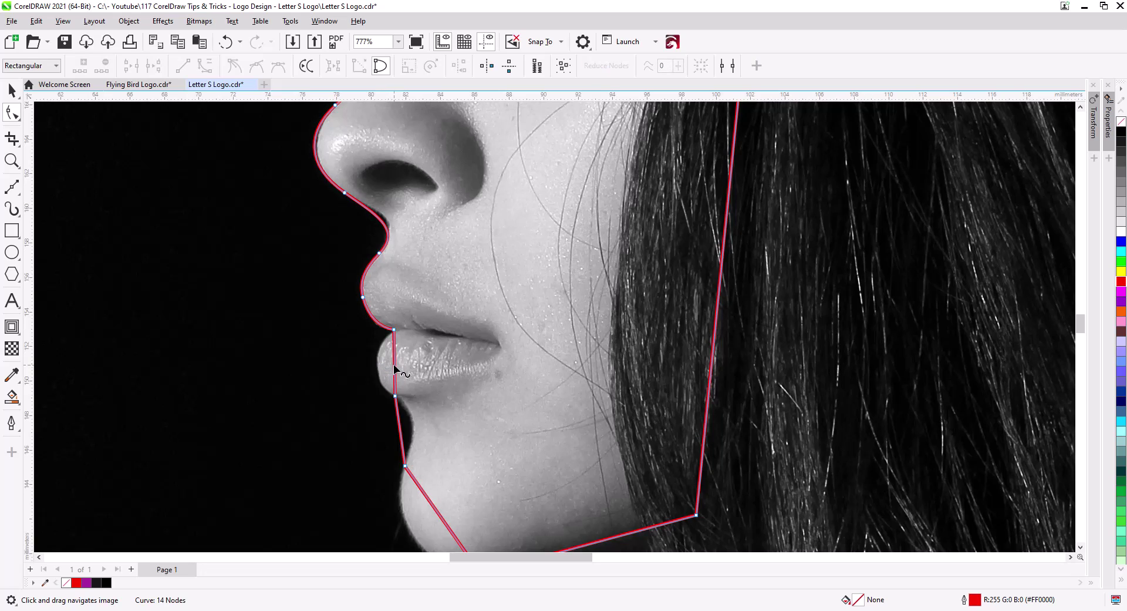
left_click_drag(394, 364, 378, 365)
left_click_drag(399, 421, 413, 430)
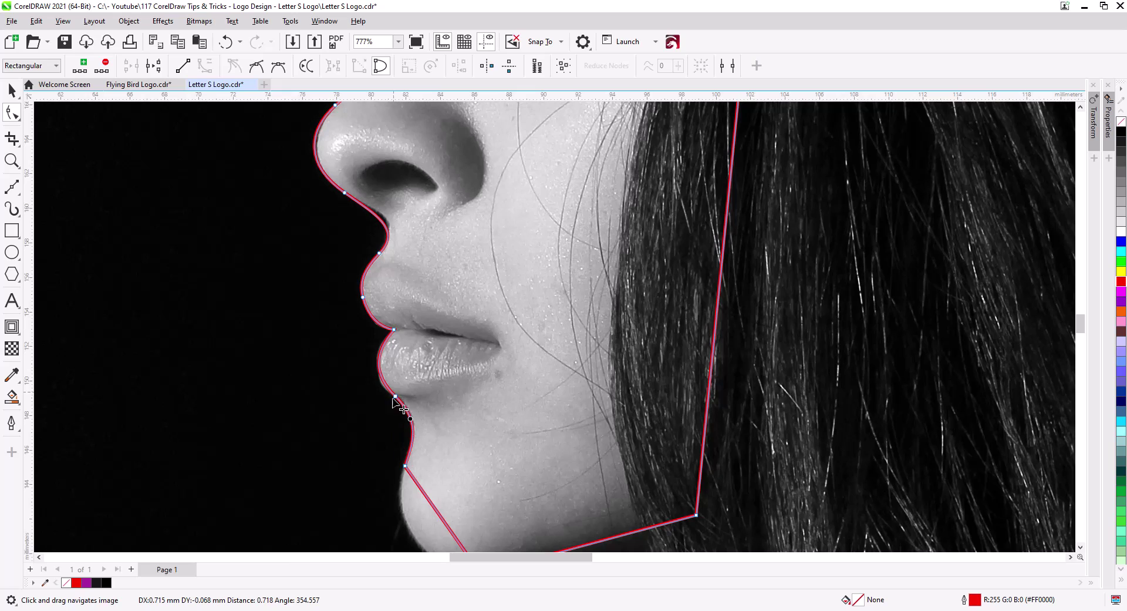
left_click_drag(382, 385, 383, 386)
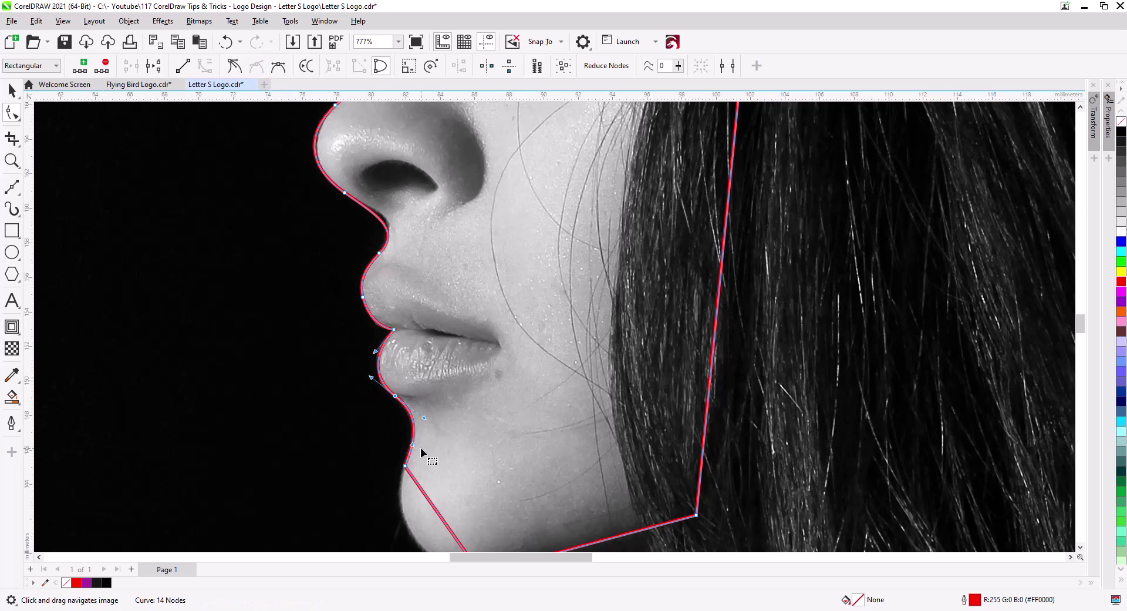
Step: Shape the chin and jawline segments to the photo with their curve handles, and make the node at the chin's bottom smooth
scroll(422, 450, "down", 3)
left_click_drag(424, 354, 398, 371)
left_click(397, 312)
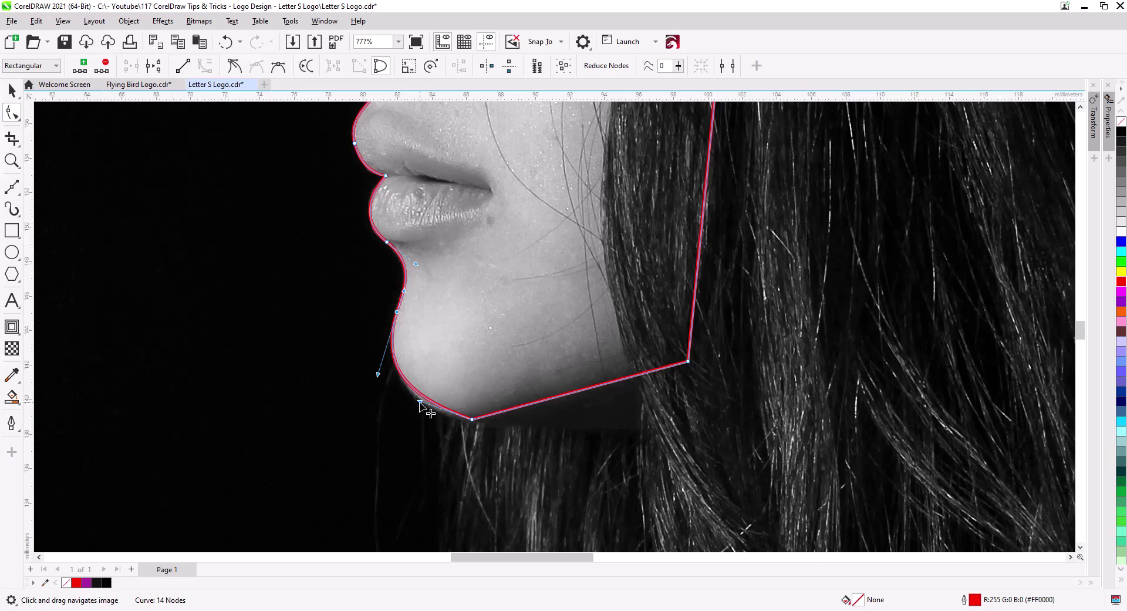
left_click_drag(421, 401, 422, 422)
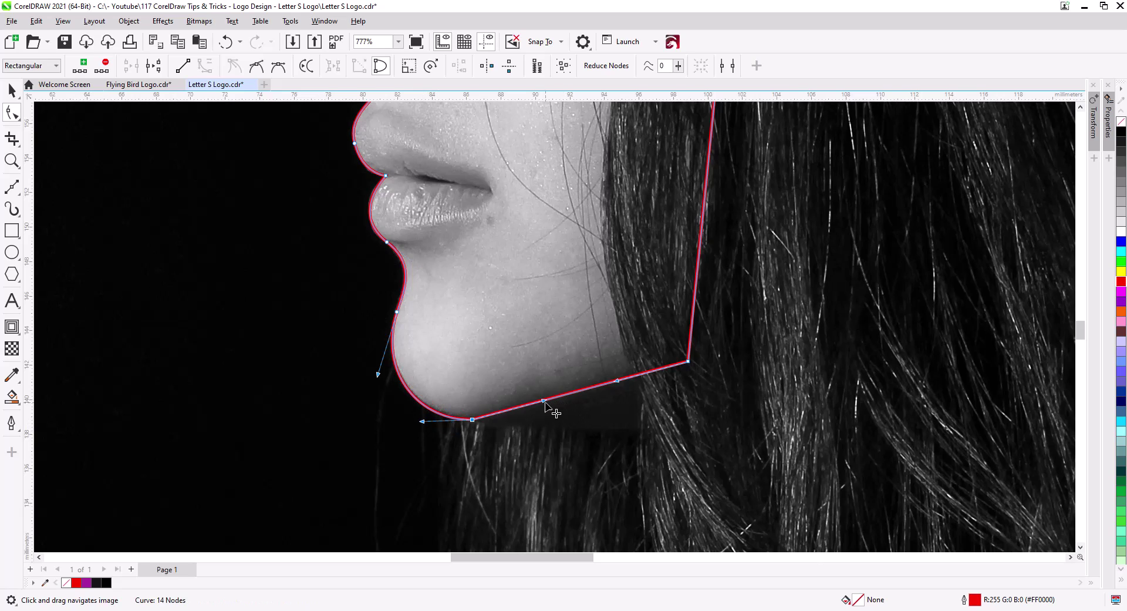
left_click_drag(545, 402, 545, 419)
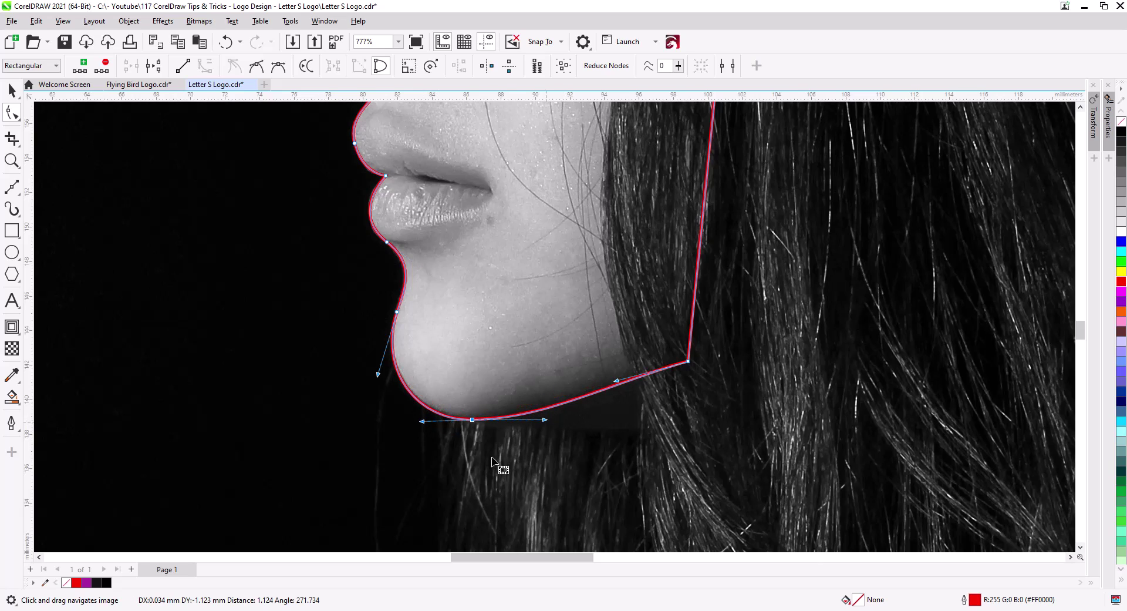
left_click(262, 75)
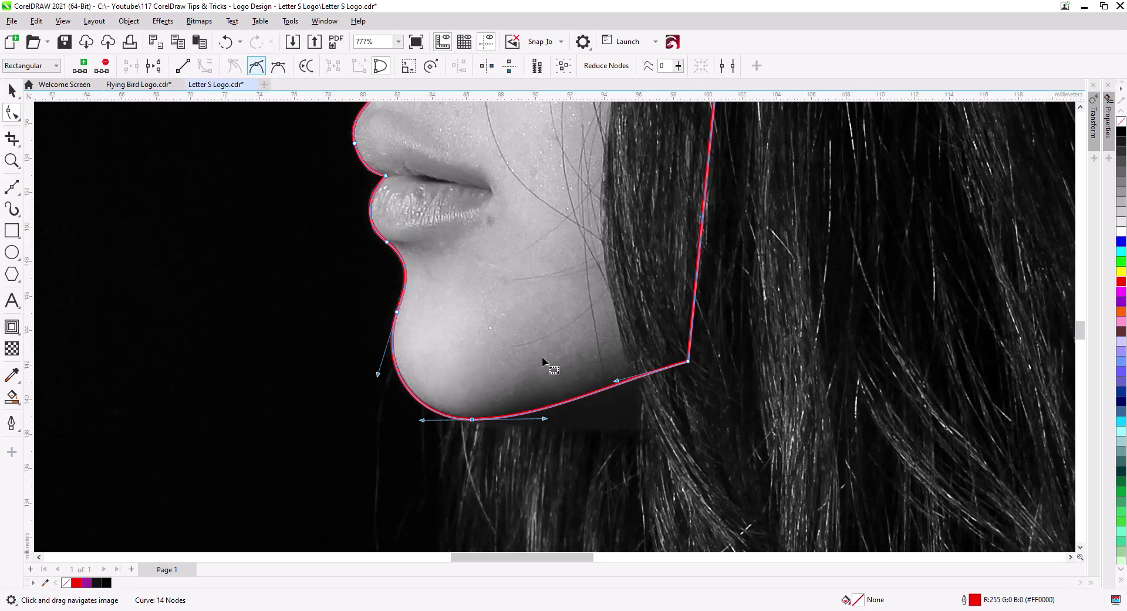
left_click_drag(616, 382, 634, 398)
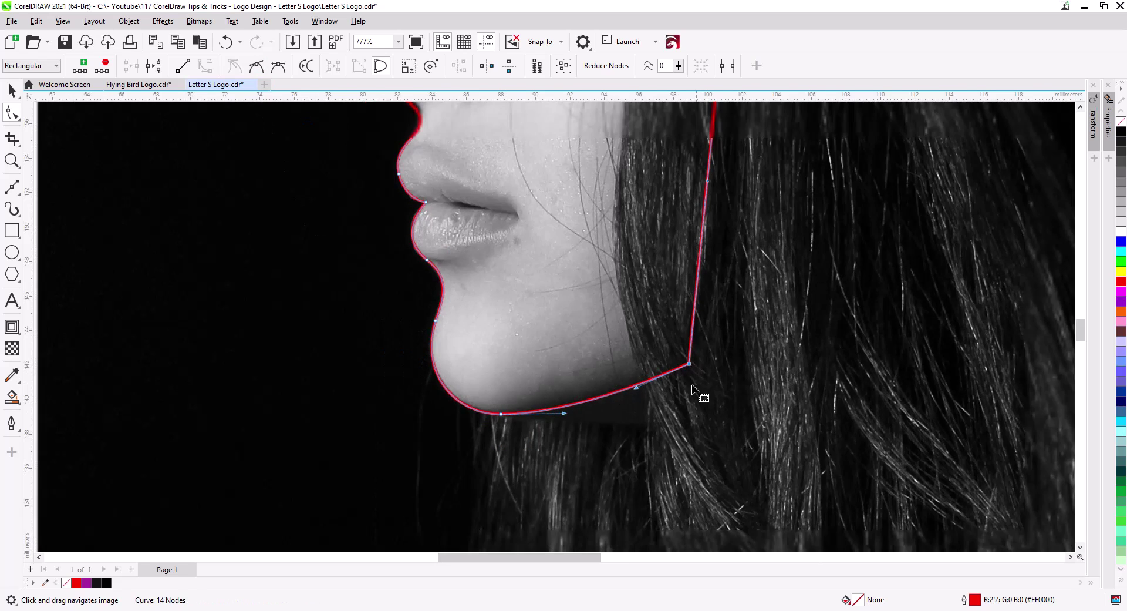
Step: Bend the outline's two back segments into an S-shaped curve, inward beside the forehead and outward through the hair behind the cheek
scroll(694, 391, "down", 2)
left_click_drag(763, 277, 703, 486)
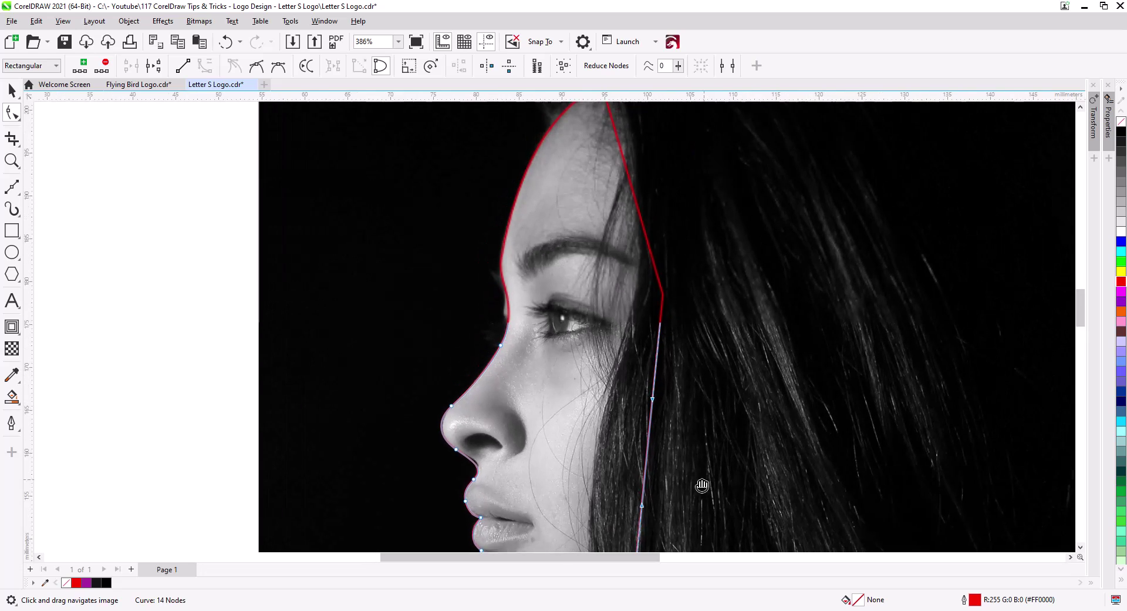
left_click_drag(696, 297, 689, 419)
left_click_drag(627, 315, 594, 301)
left_click_drag(705, 457, 567, 183)
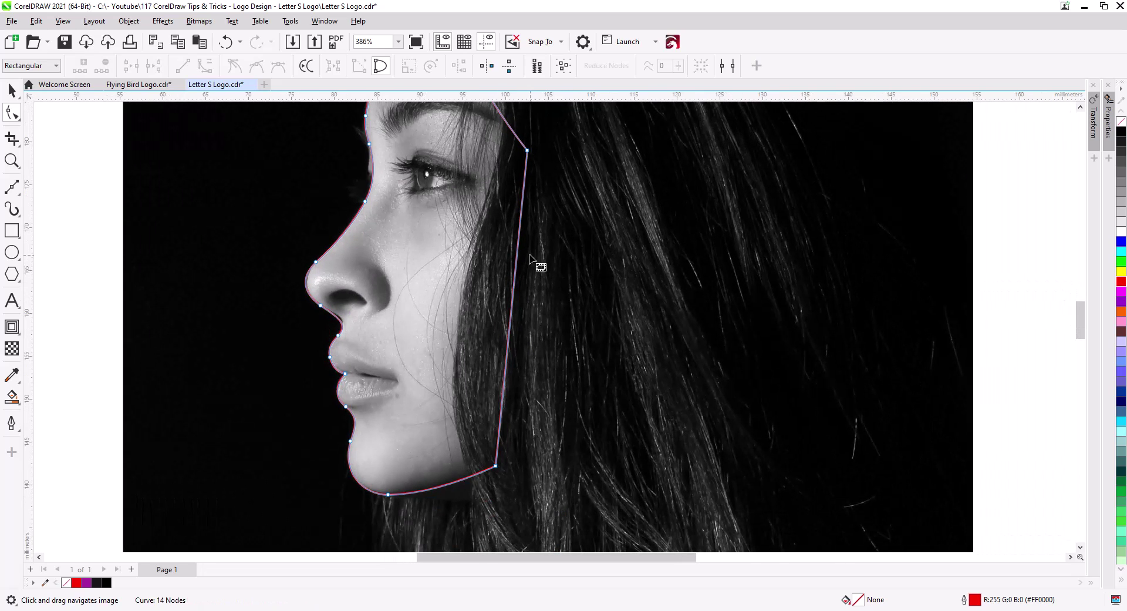
left_click_drag(519, 247, 564, 379)
left_click_drag(579, 327, 468, 267)
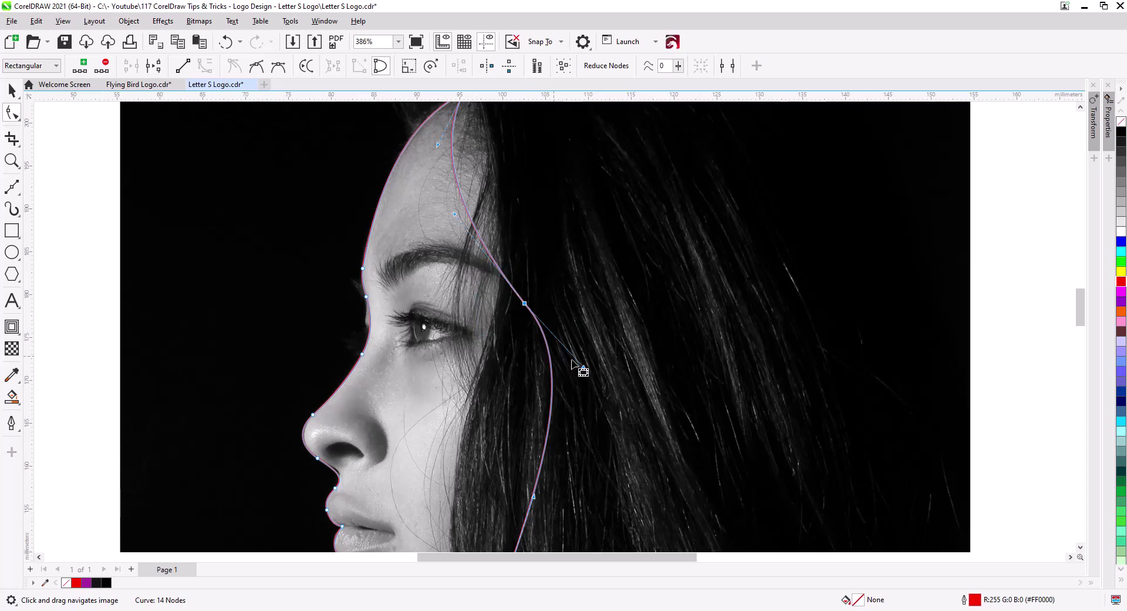
left_click_drag(583, 368, 580, 370)
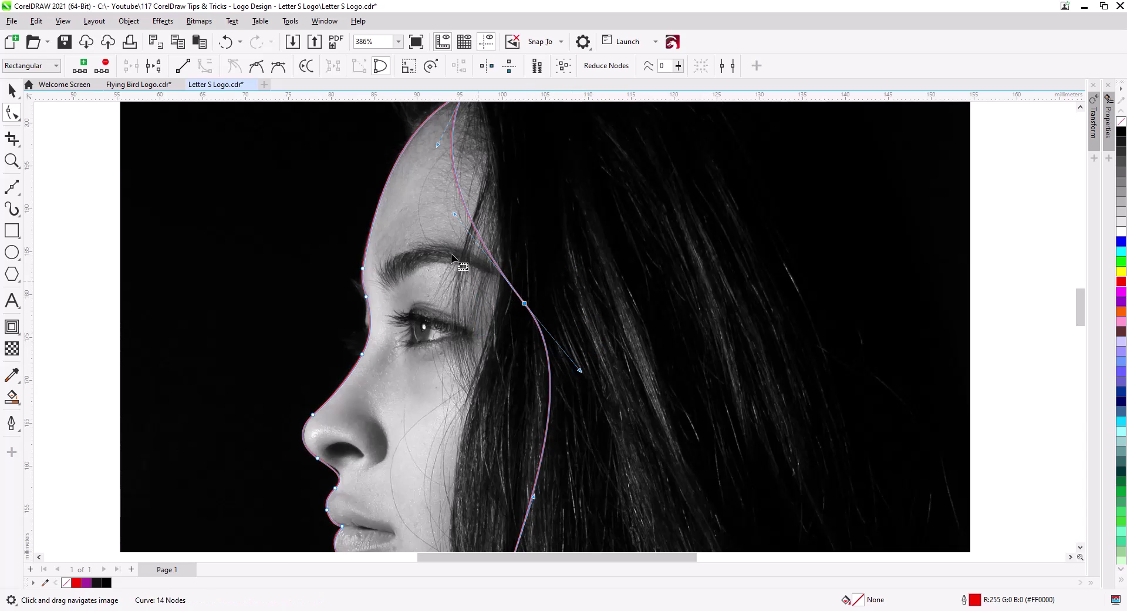
Step: Make the node joining the outline's two back segments smooth
left_click(257, 67)
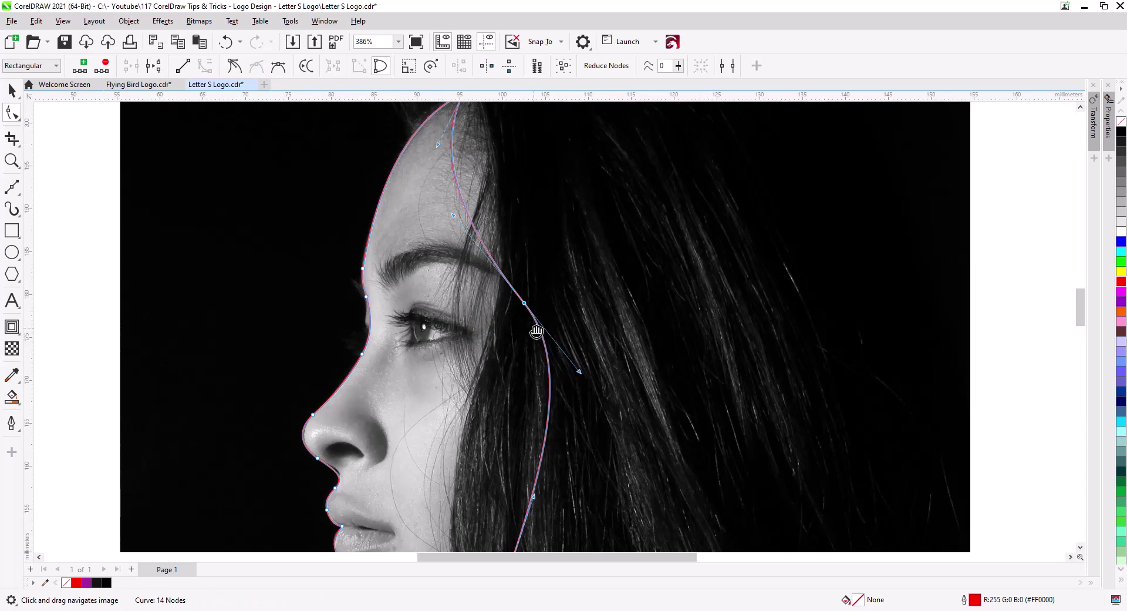
left_click_drag(536, 332, 518, 227)
scroll(546, 237, "down", 1)
left_click_drag(558, 261, 624, 359)
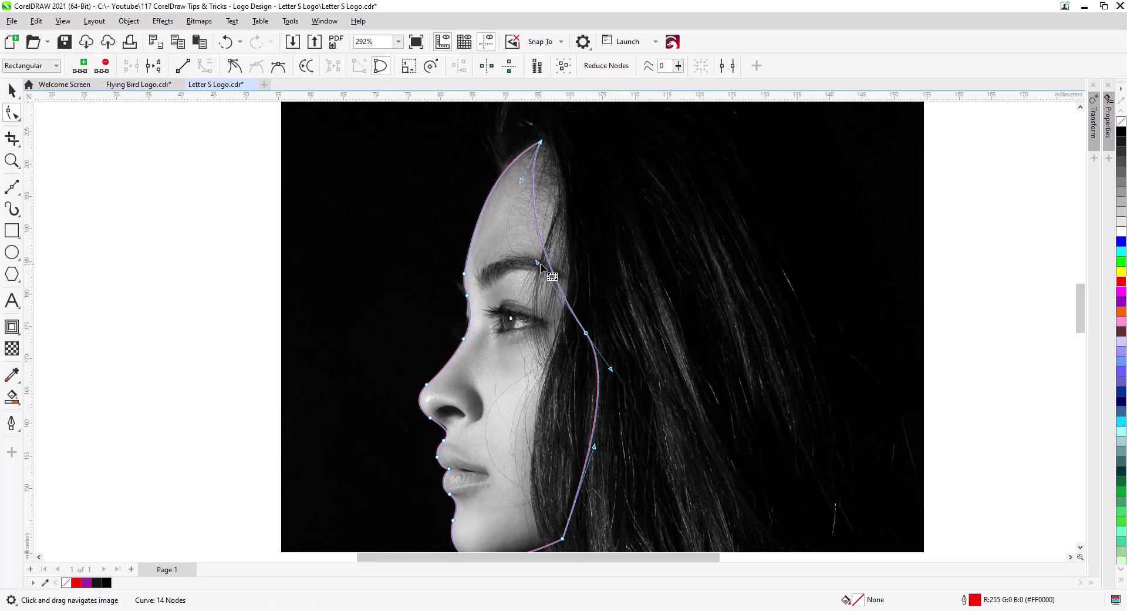
Step: Draw a short Bézier line along the profile beside the eye and bend it outward around the far eyelid
scroll(511, 288, "up", 2)
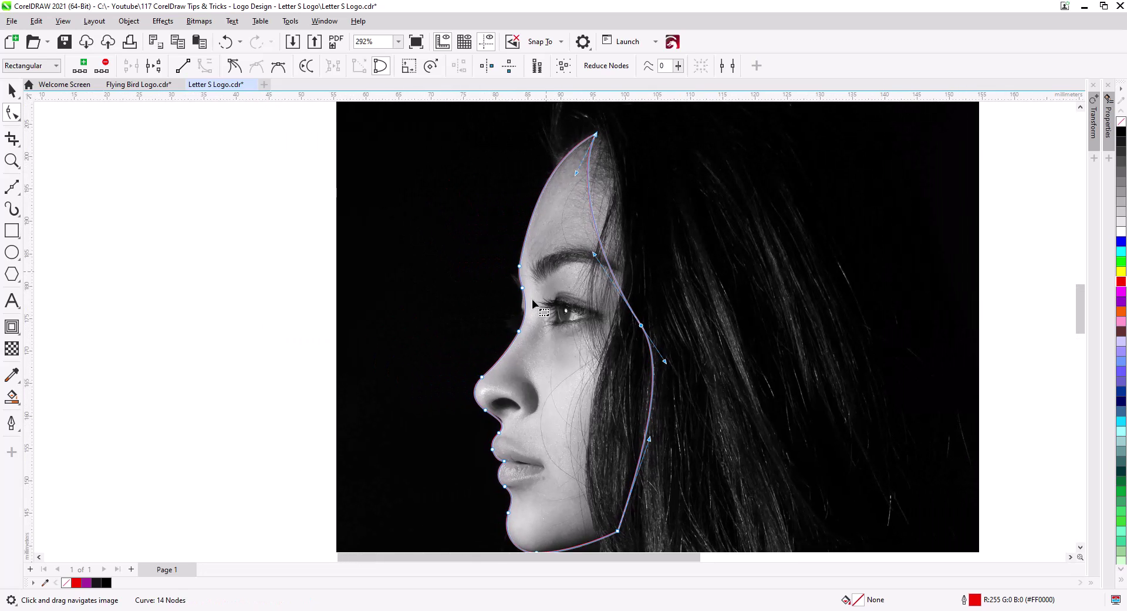
scroll(531, 306, "up", 3)
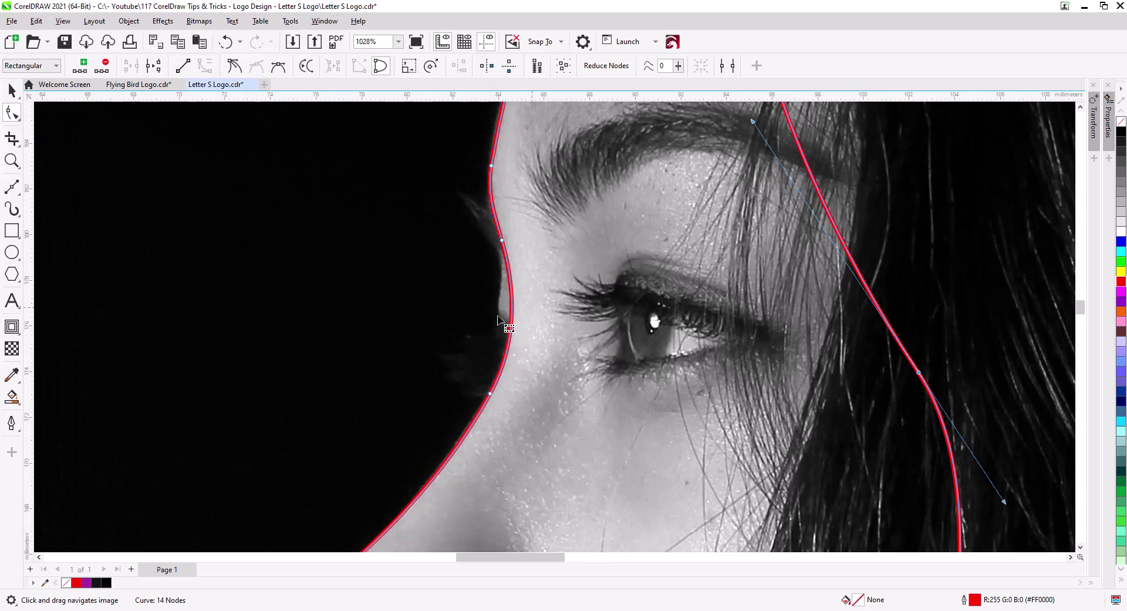
left_click(17, 182)
left_click(511, 244)
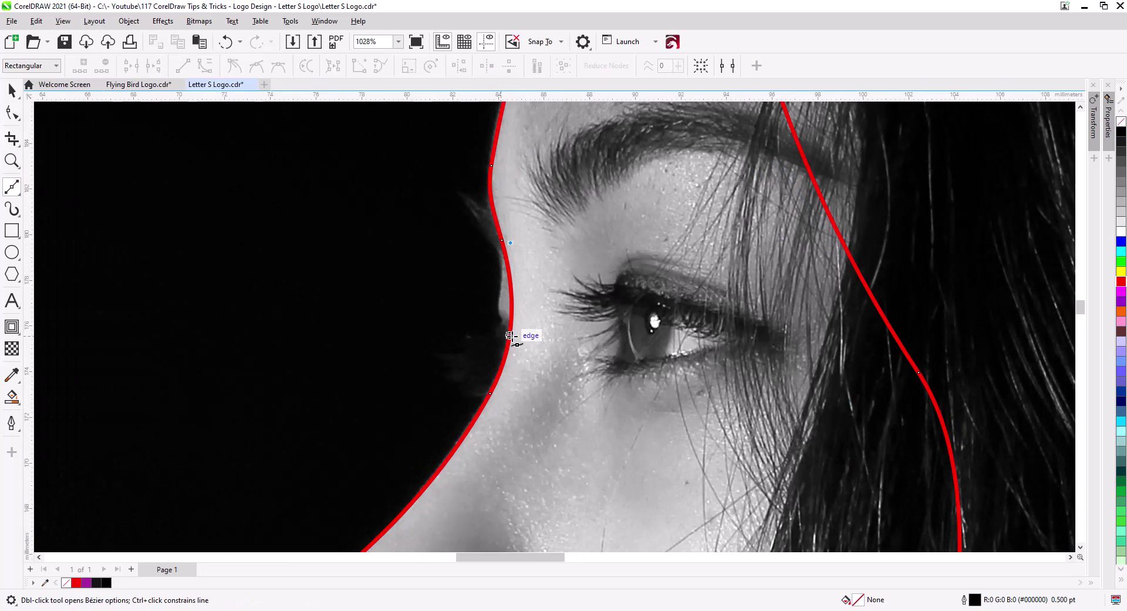
left_click(519, 332)
left_click(12, 112)
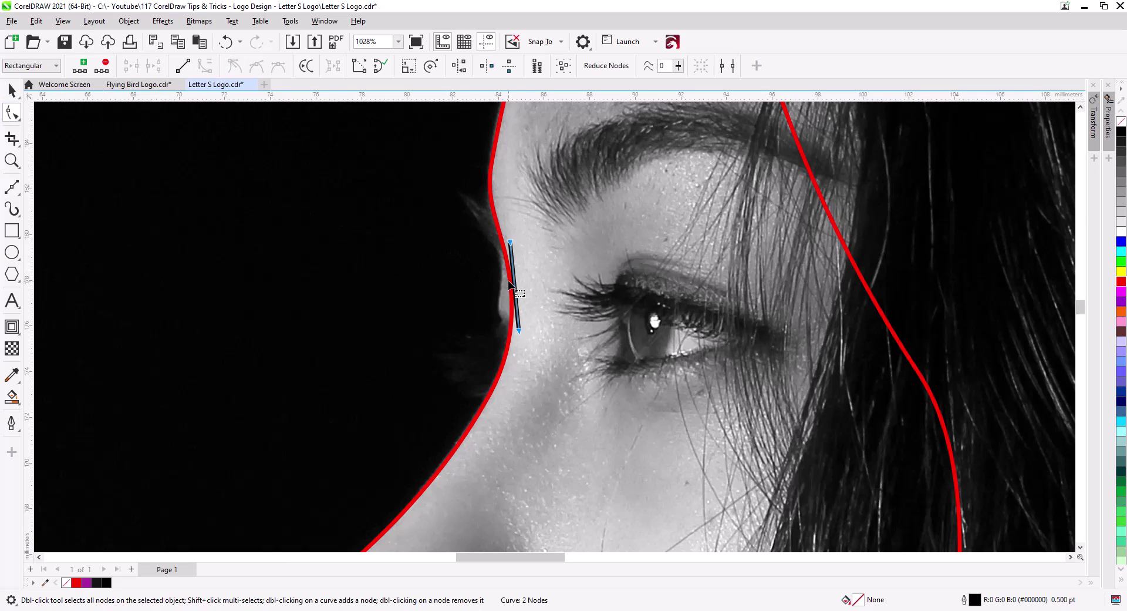
left_click_drag(516, 289, 496, 305)
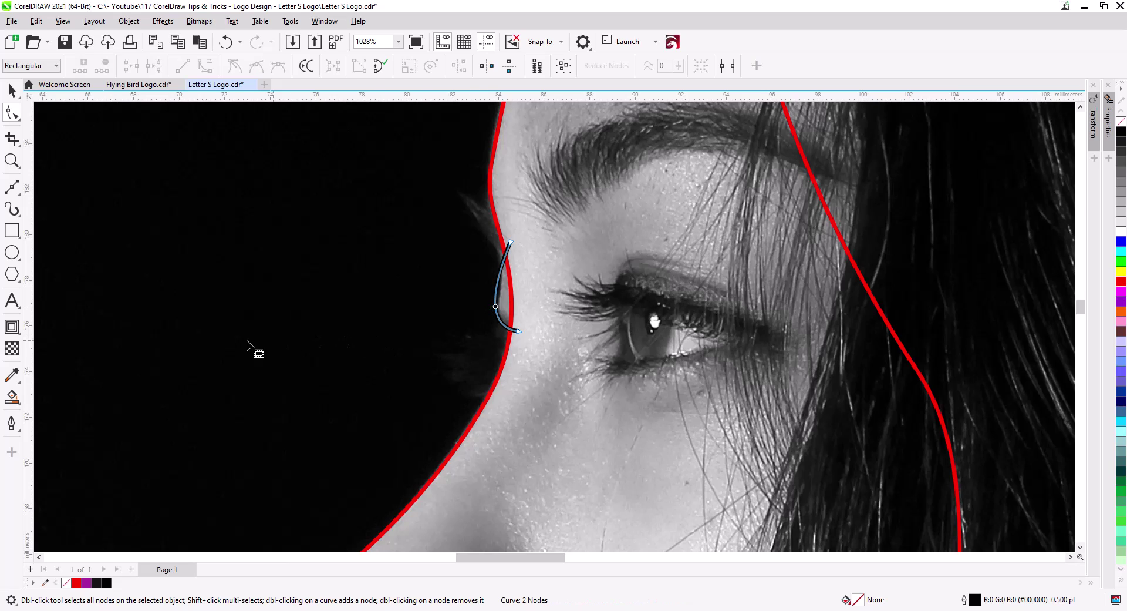
Step: Draw a zigzag-tipped eyelash outline from the eyelid curve to the profile edge and bend its two long sides into curves
left_click(12, 186)
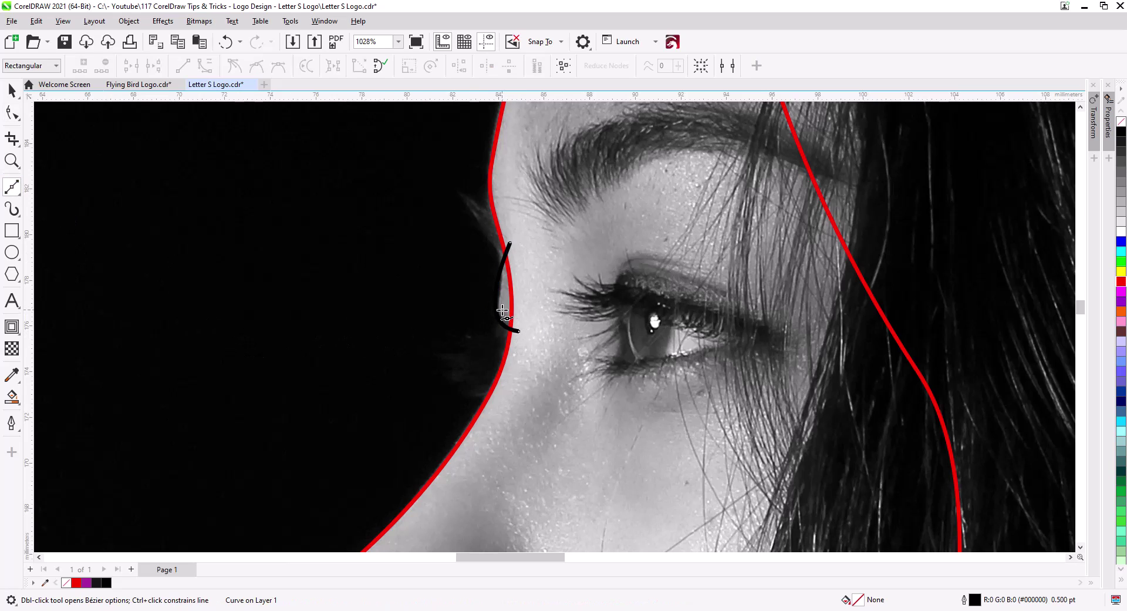
left_click(502, 310)
left_click(443, 339)
left_click(461, 347)
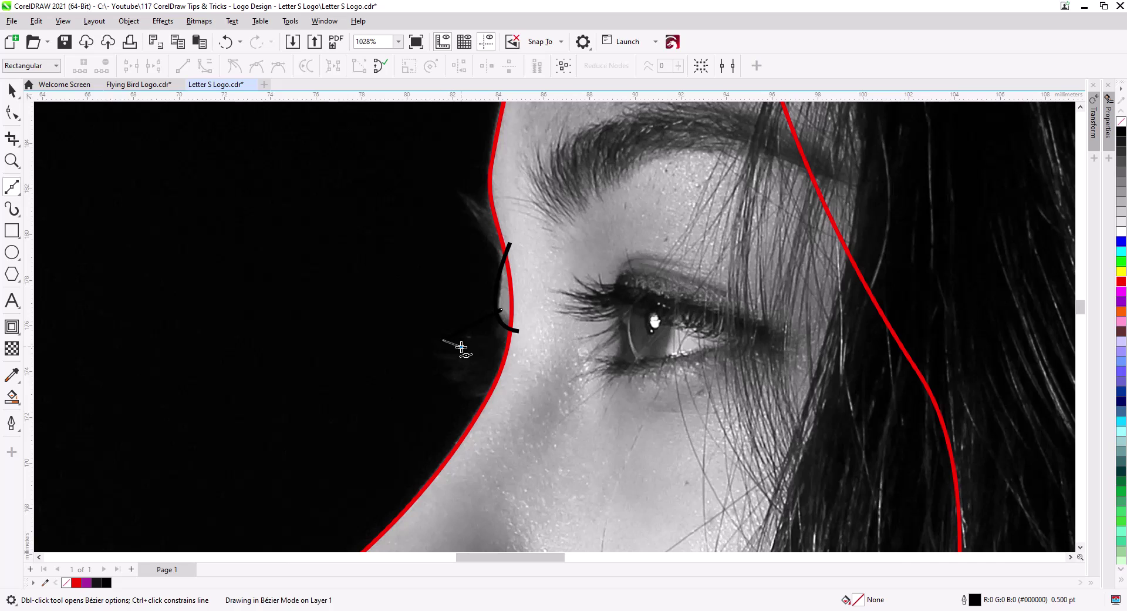
left_click_drag(461, 363, 456, 370)
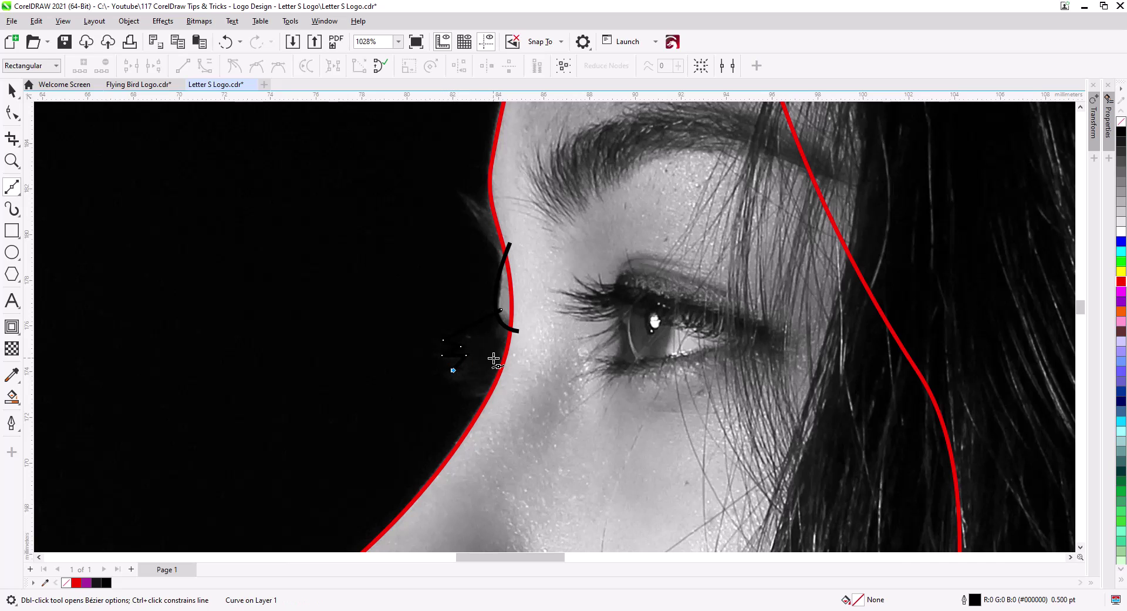
left_click(511, 324)
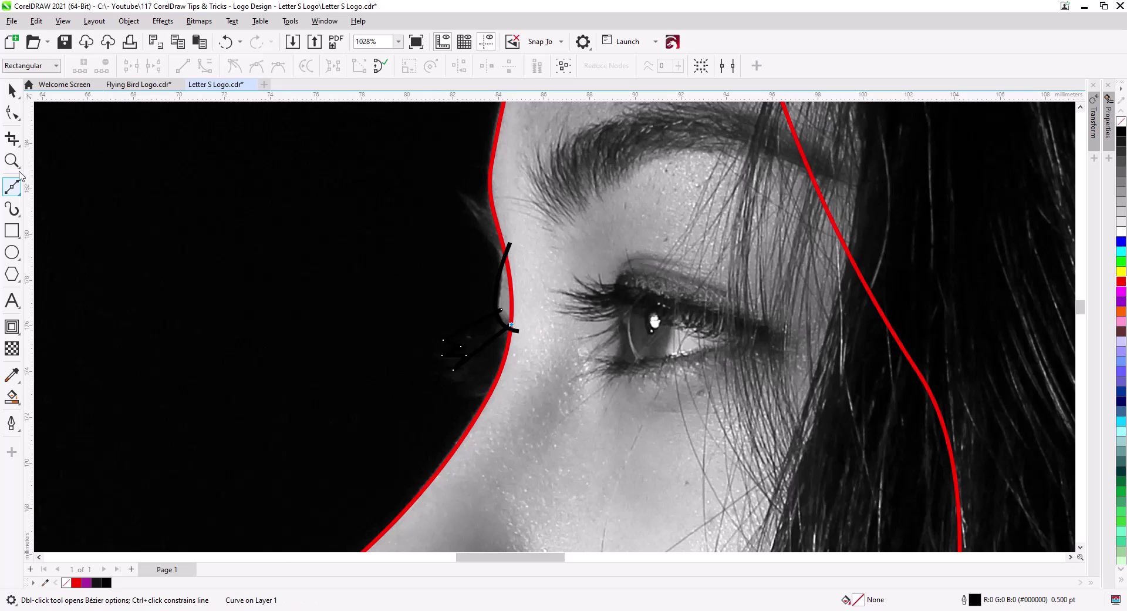
left_click(11, 112)
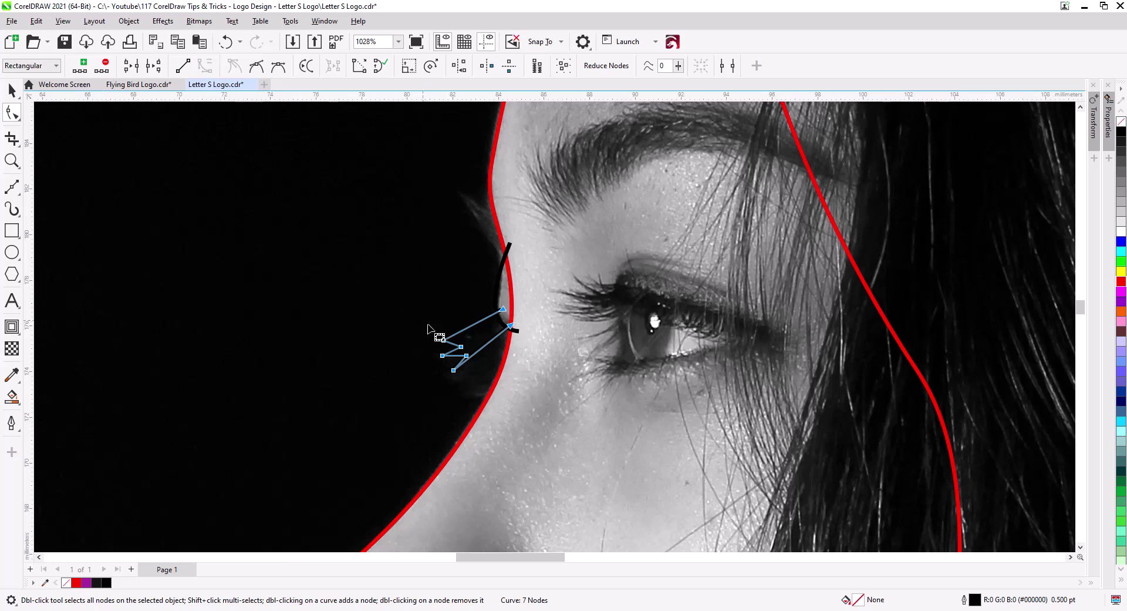
left_click_drag(475, 354, 476, 333)
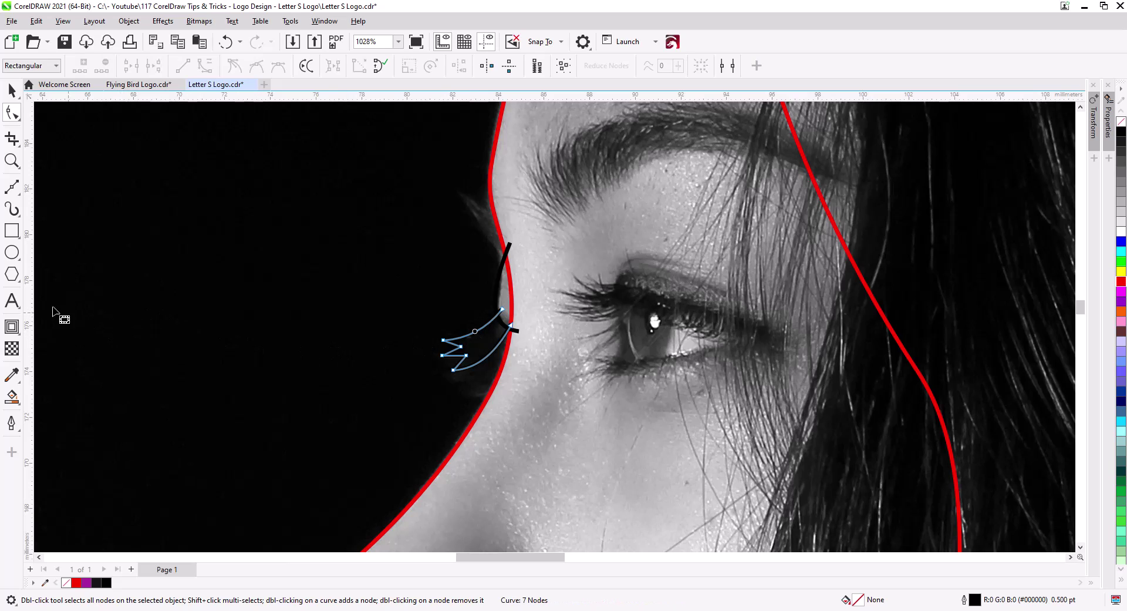
Step: Fill the eyelash, eyelid and face regions with purple using Smart Fill
left_click(10, 401)
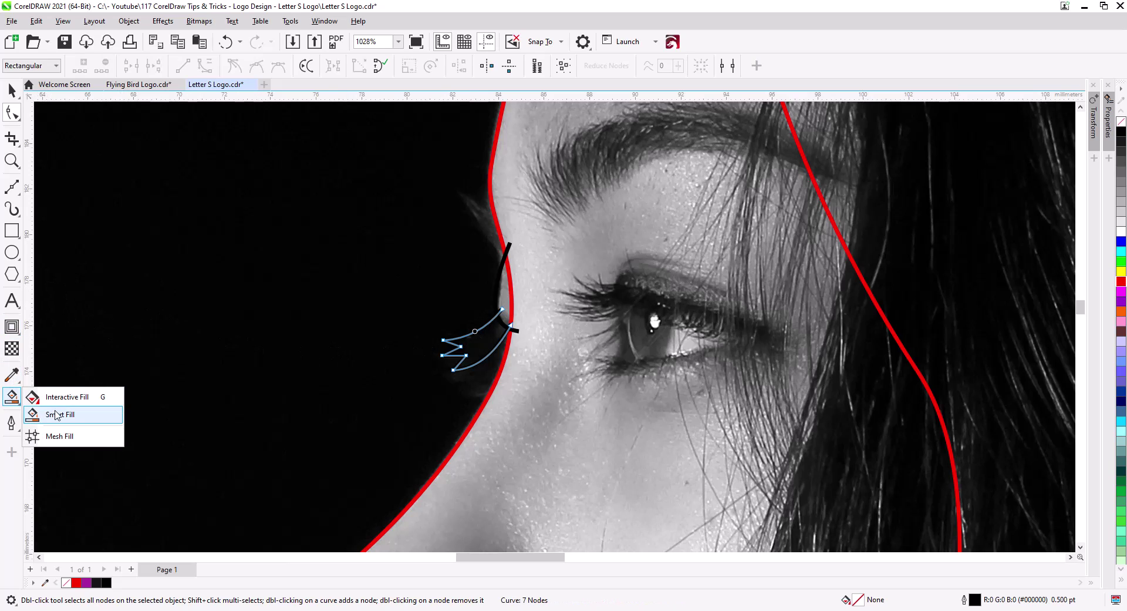
left_click(59, 412)
left_click(505, 317)
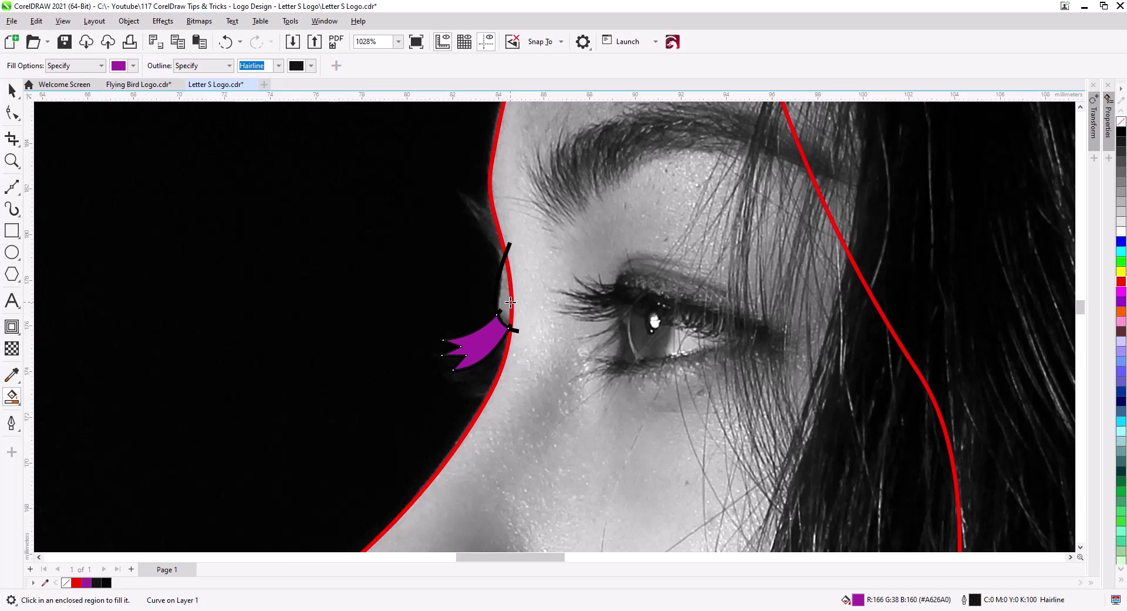
left_click(507, 300)
left_click(578, 362)
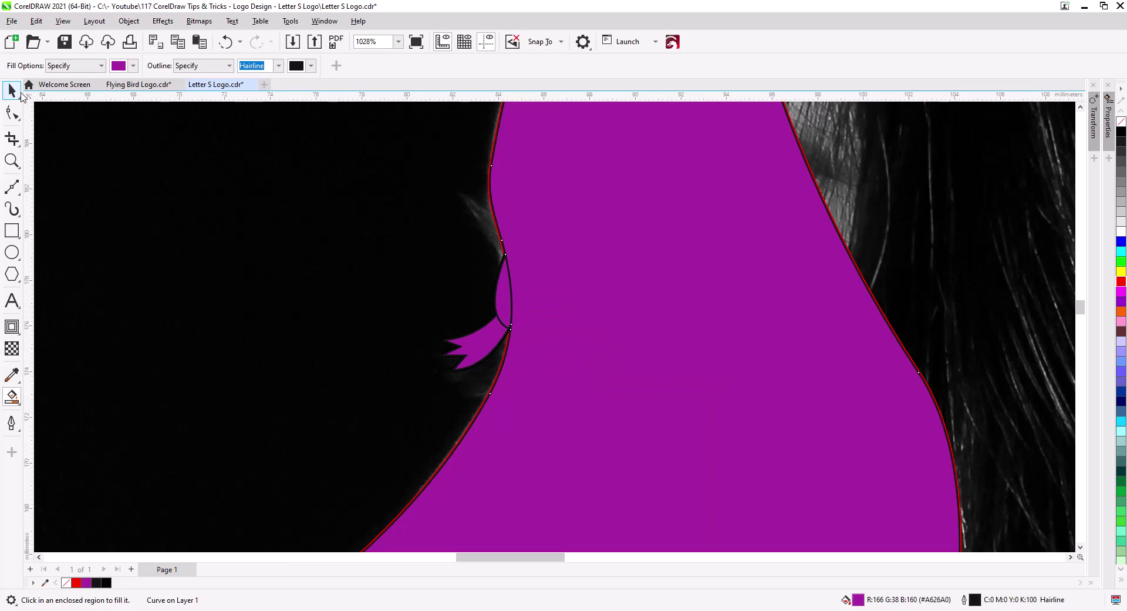
Step: Combine the purple eyelash, eyelid and face shapes into a single curve
key("space")
left_click(505, 322)
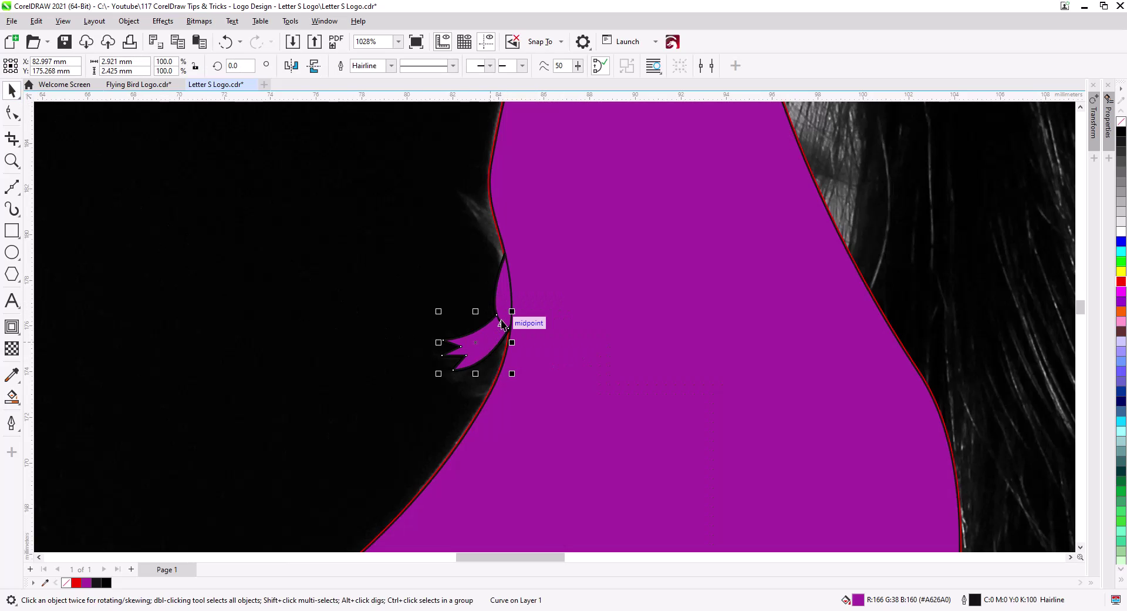
left_click(507, 302, "shift")
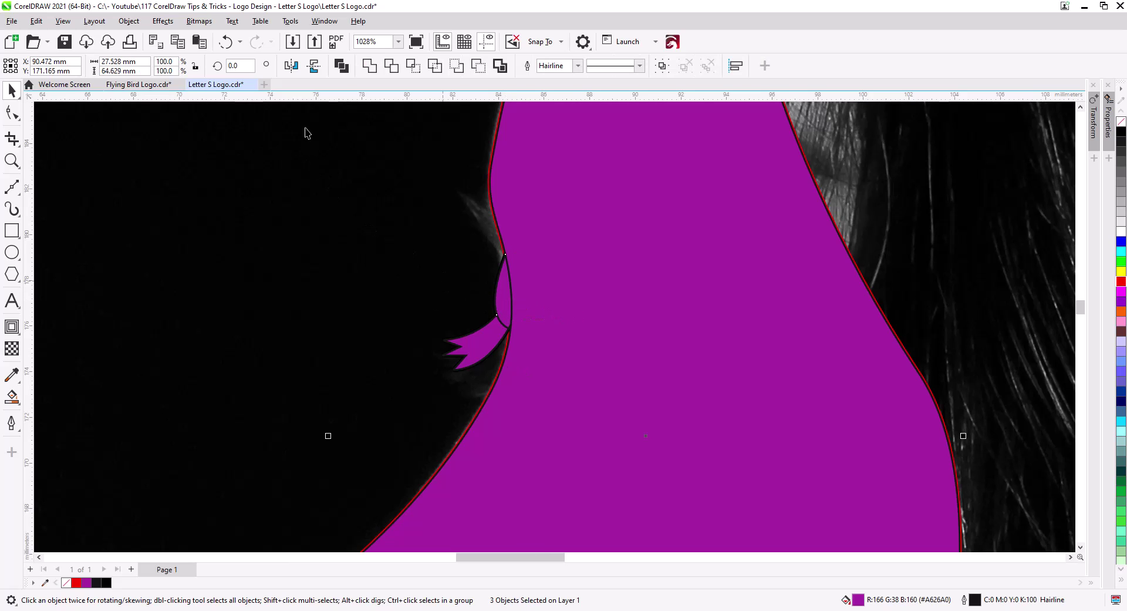
key("ctrl+l")
Step: Unlock the photo behind the silhouette and clear the selection
scroll(402, 254, "down", 5)
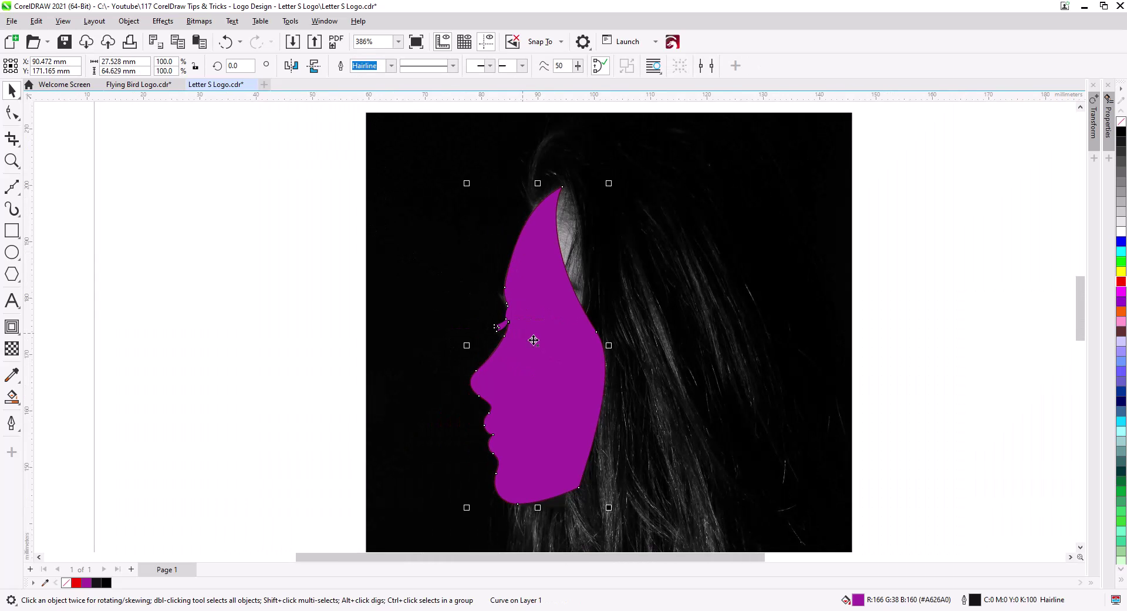
left_click_drag(543, 360, 466, 307)
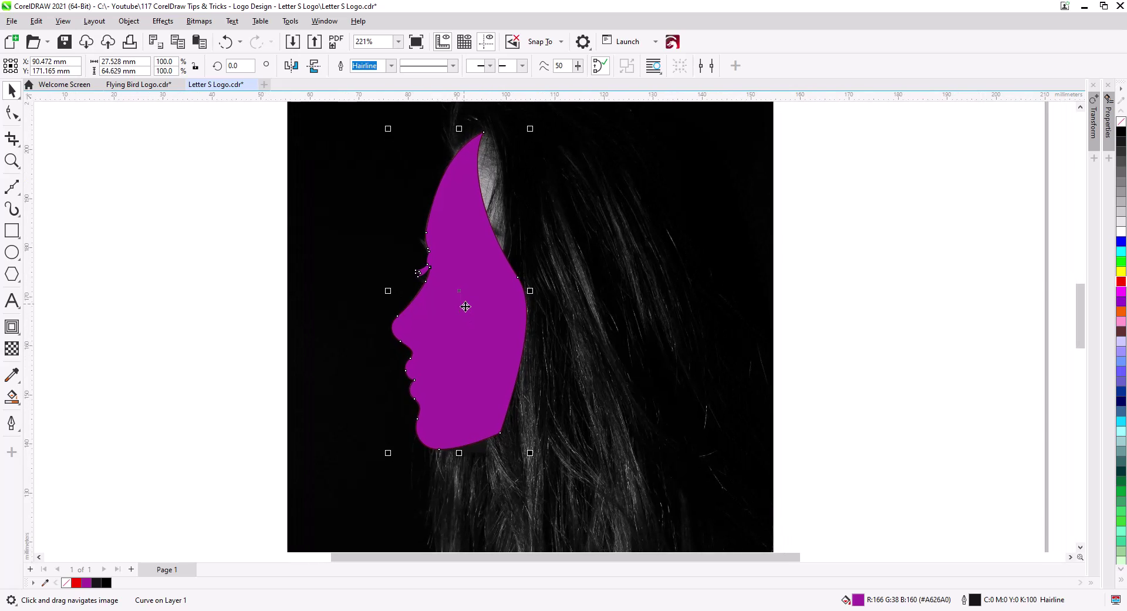
scroll(467, 308, "down", 1)
right_click(594, 333)
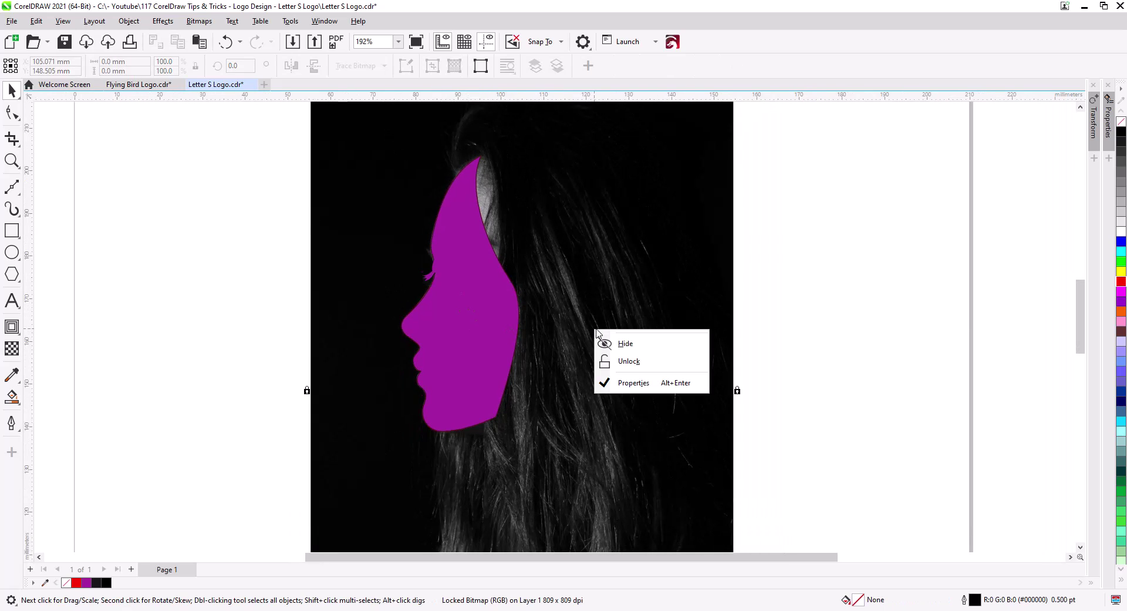
left_click(638, 362)
key("Escape")
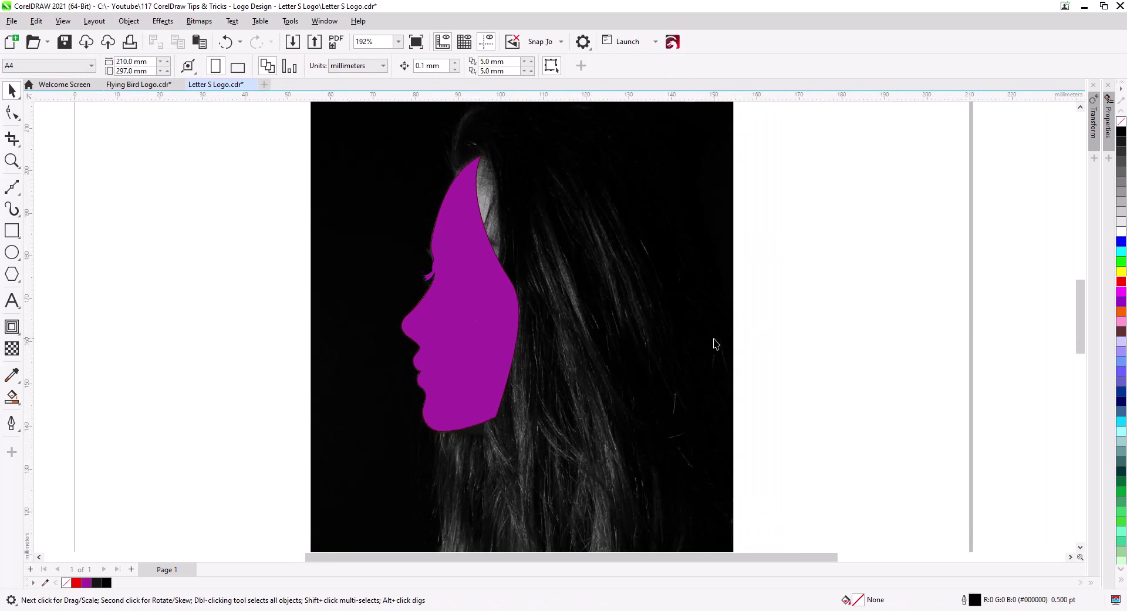
Step: Move the photo and the purple silhouette together off the page, and delete the leftover tracing outlines
left_click(715, 345)
left_click(488, 320, "shift")
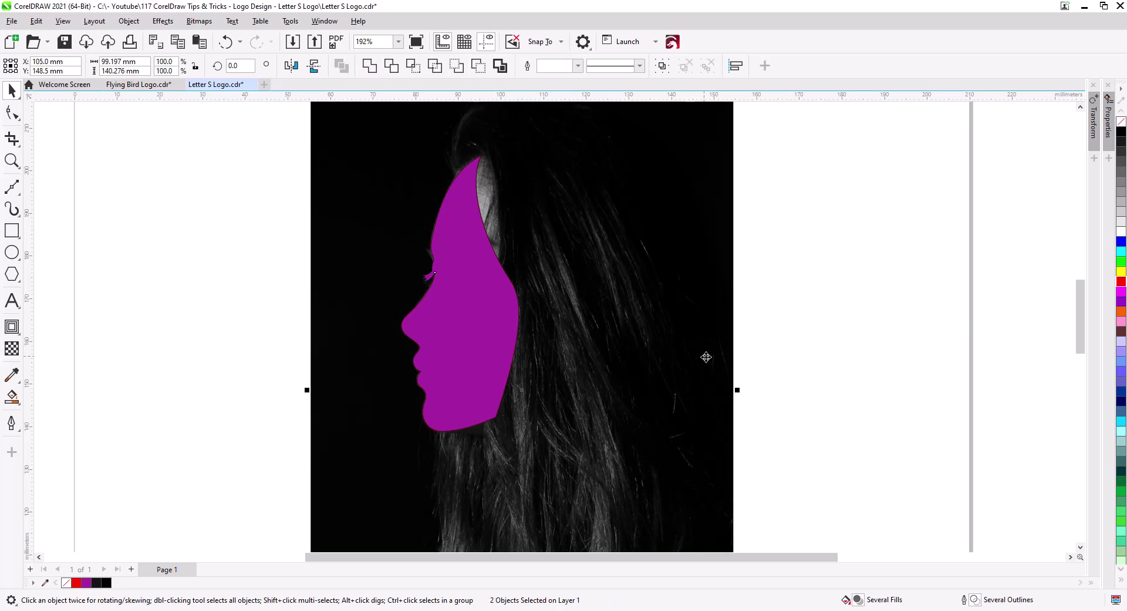
left_click_drag(706, 357, 48, 355)
left_click_drag(470, 366, 349, 119)
key("Delete")
Step: Place a copy of the purple silhouette on the empty page, leaving the original with the photo
scroll(358, 253, "down", 2)
left_click_drag(310, 288, 519, 219)
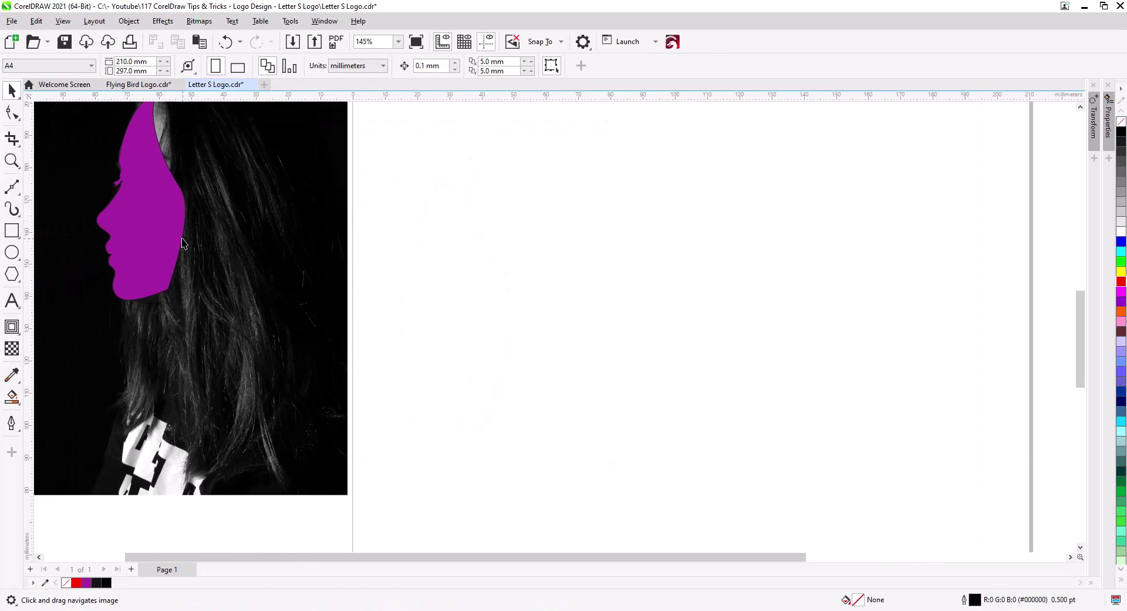
left_click_drag(143, 226, 633, 261)
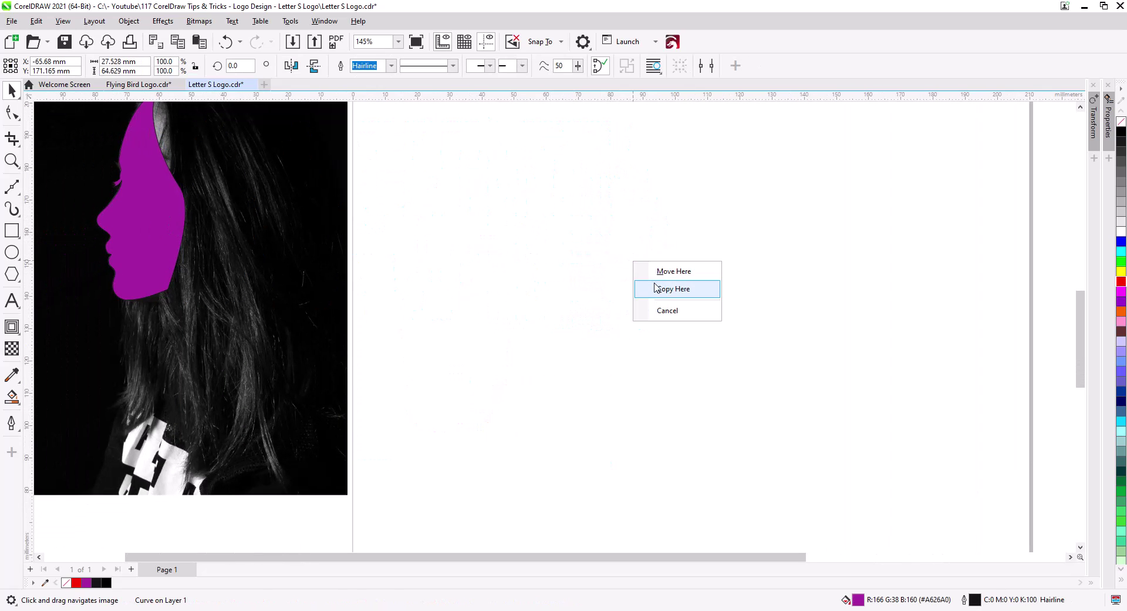
left_click(654, 289)
Step: Fill the copied silhouette with black and remove its outline
left_click_drag(483, 249, 336, 347)
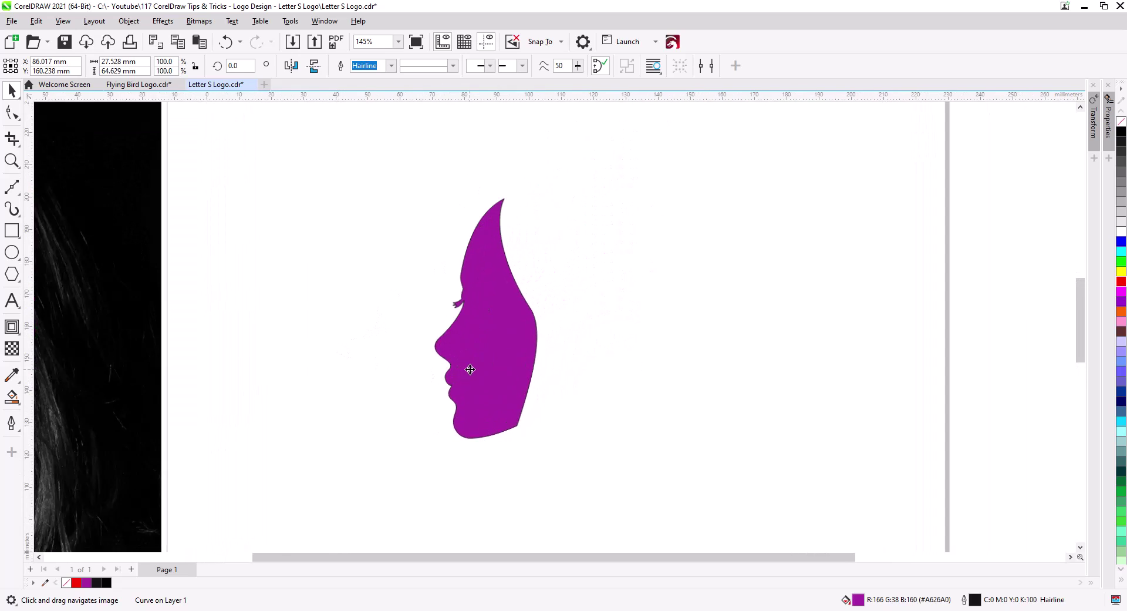
scroll(469, 370, "up", 2)
left_click(1122, 133)
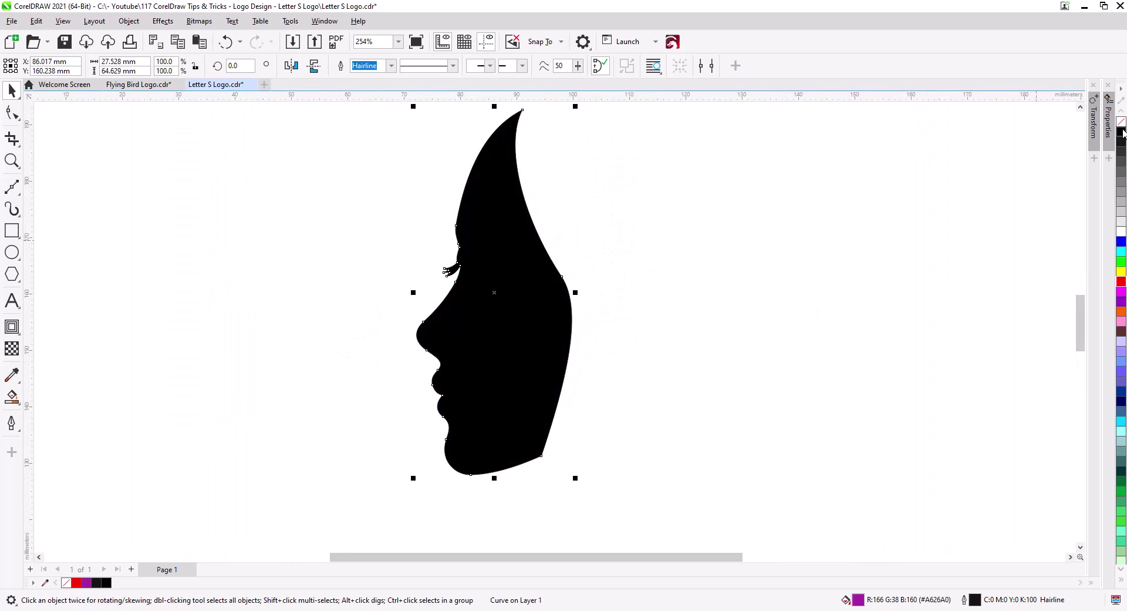
right_click(1121, 121)
left_click(714, 334)
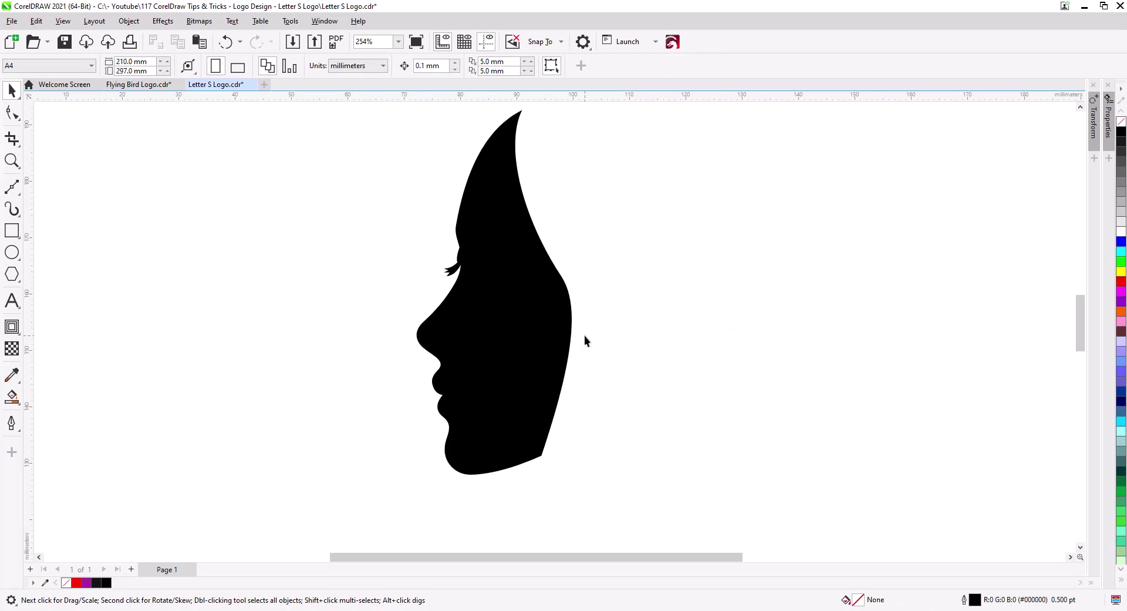
Step: Reshape the silhouette's back edge with its curve handles into a smoother S-curve that bulges outward toward the jaw corner
left_click_drag(531, 297, 507, 350)
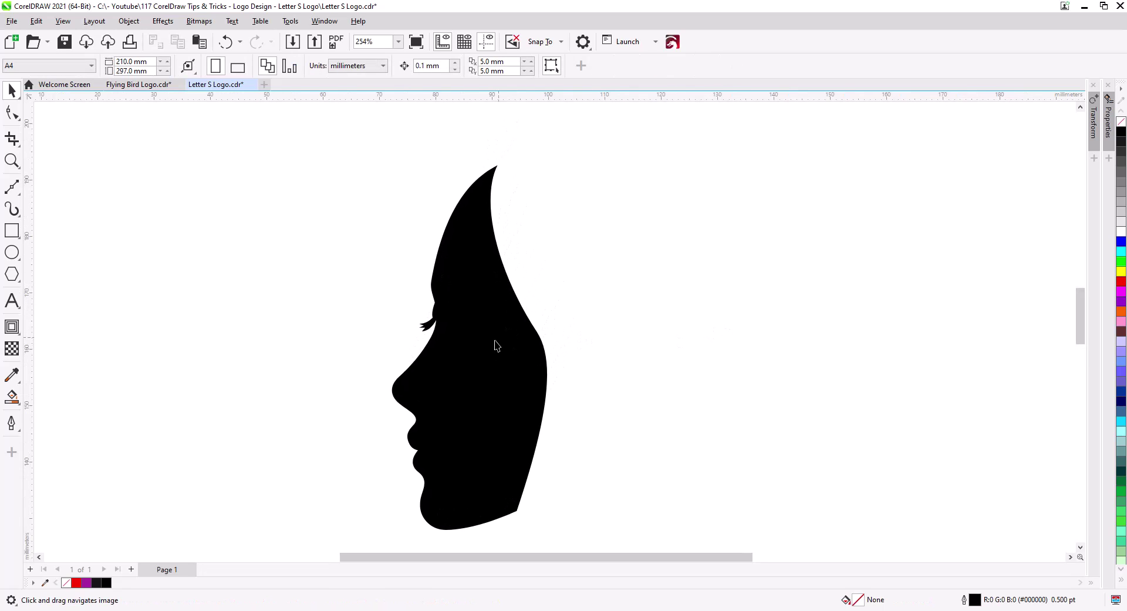
left_click(486, 346)
left_click(12, 112)
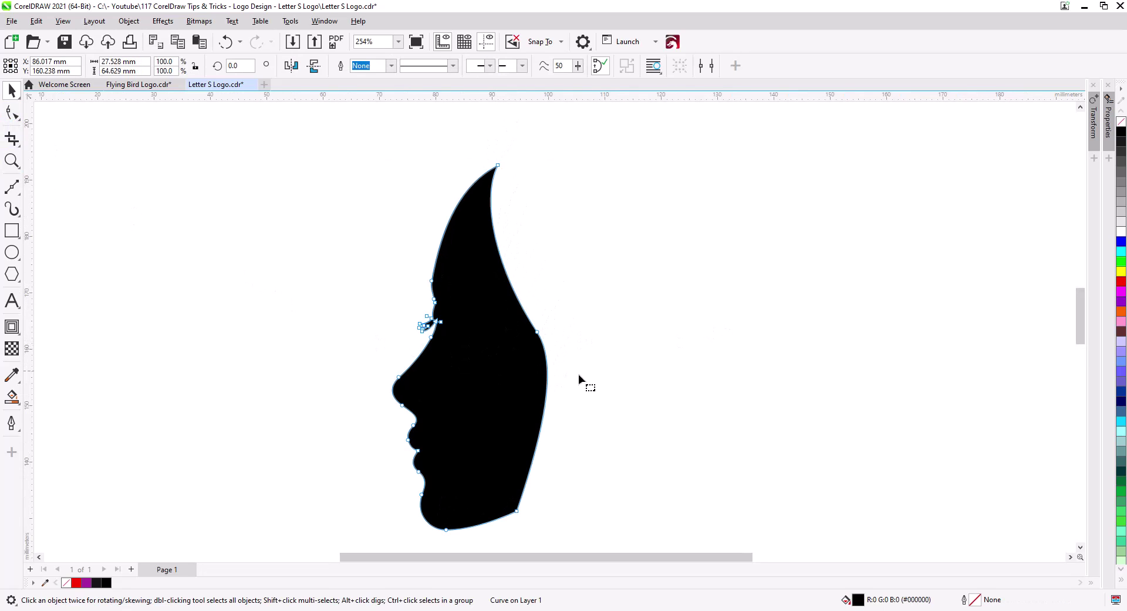
left_click_drag(564, 371, 556, 374)
left_click_drag(481, 200, 472, 215)
left_click_drag(551, 348, 525, 320)
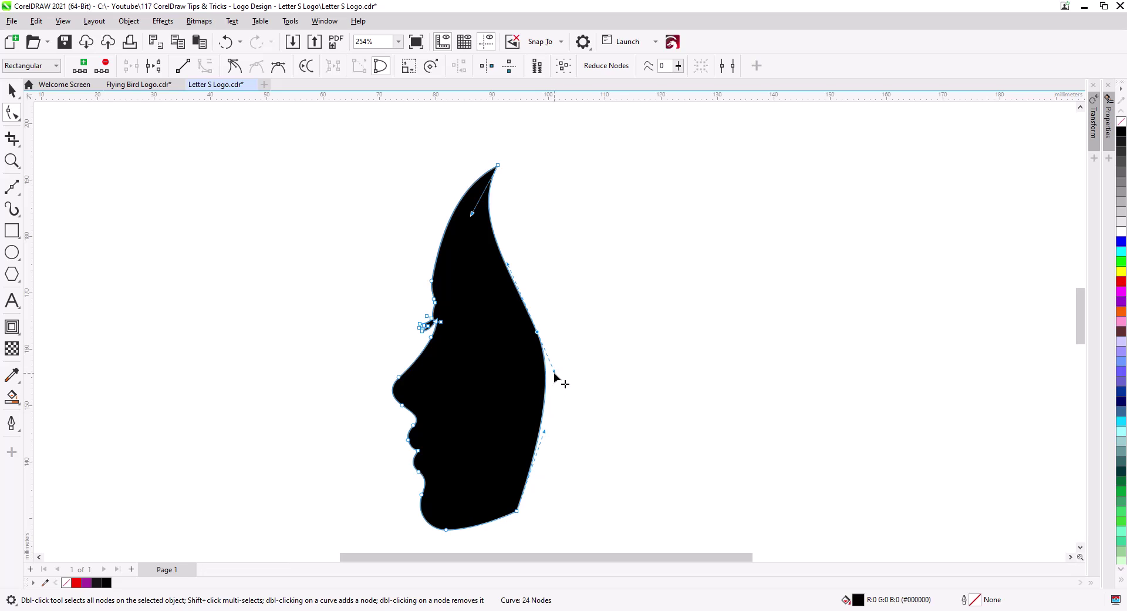
left_click_drag(554, 373, 552, 375)
left_click_drag(546, 432, 562, 450)
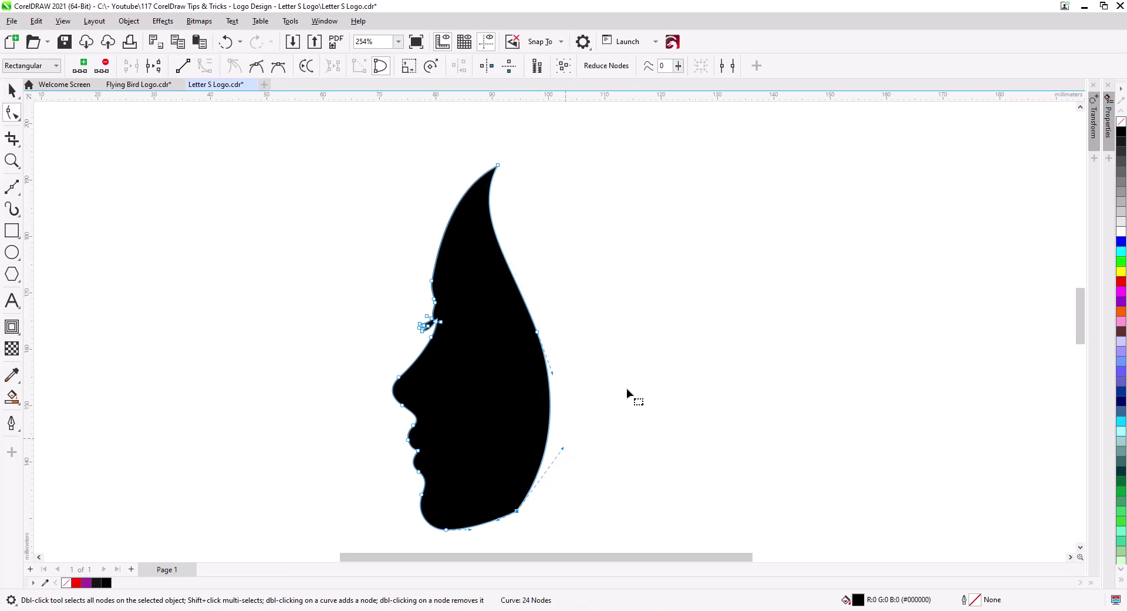
Step: Draw a two-segment line from the silhouette's top tip to its middle back-edge node, ending below the chin
left_click(9, 92)
left_click(175, 242)
left_click(13, 189)
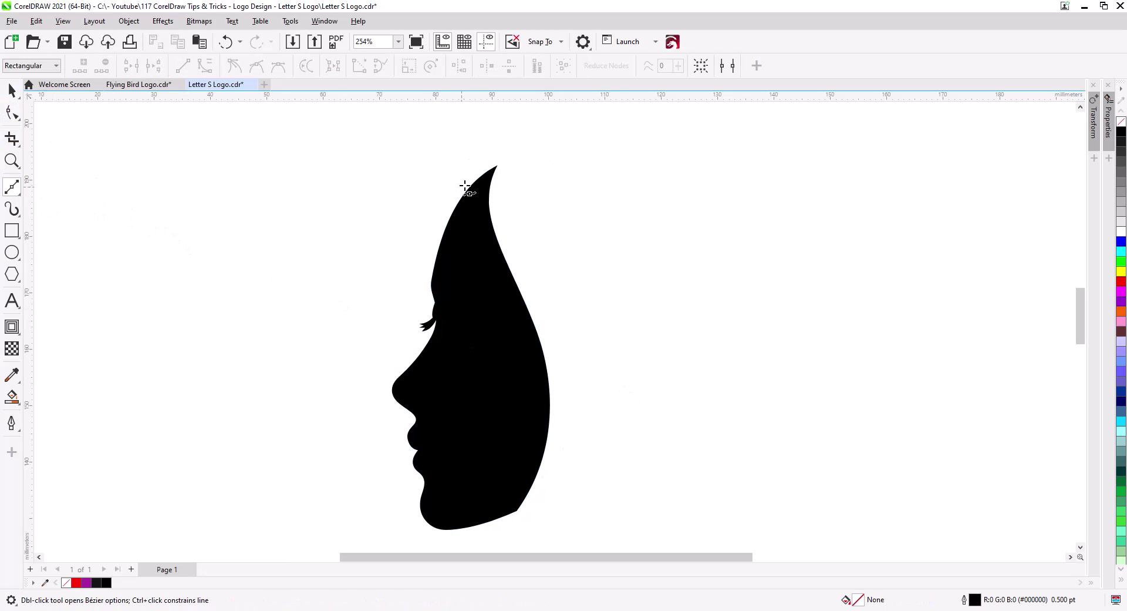
left_click(536, 327)
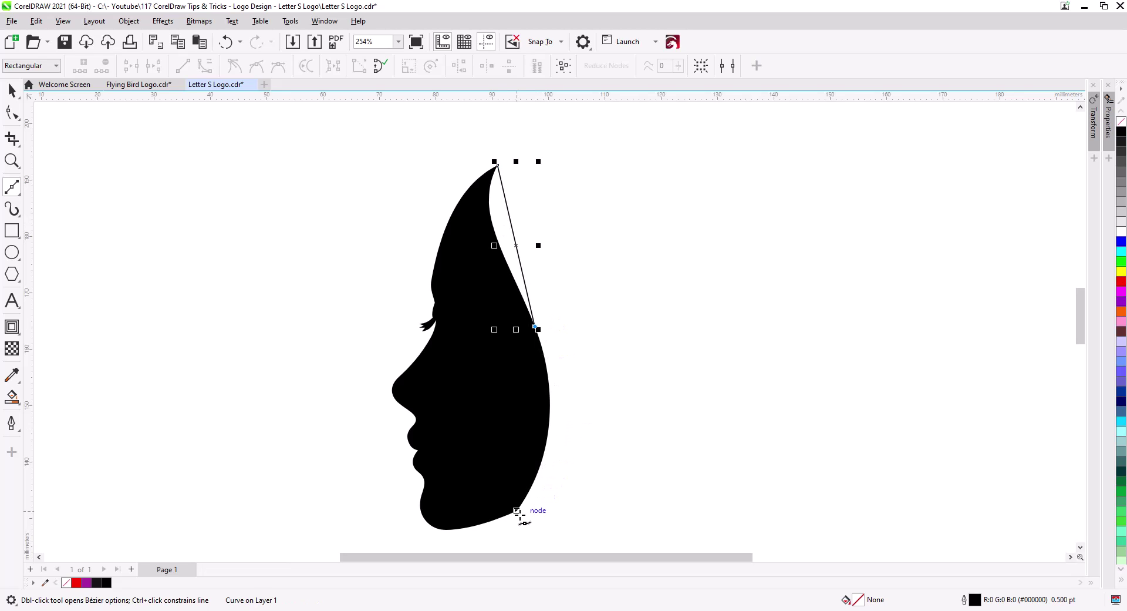
left_click_drag(526, 520, 571, 423)
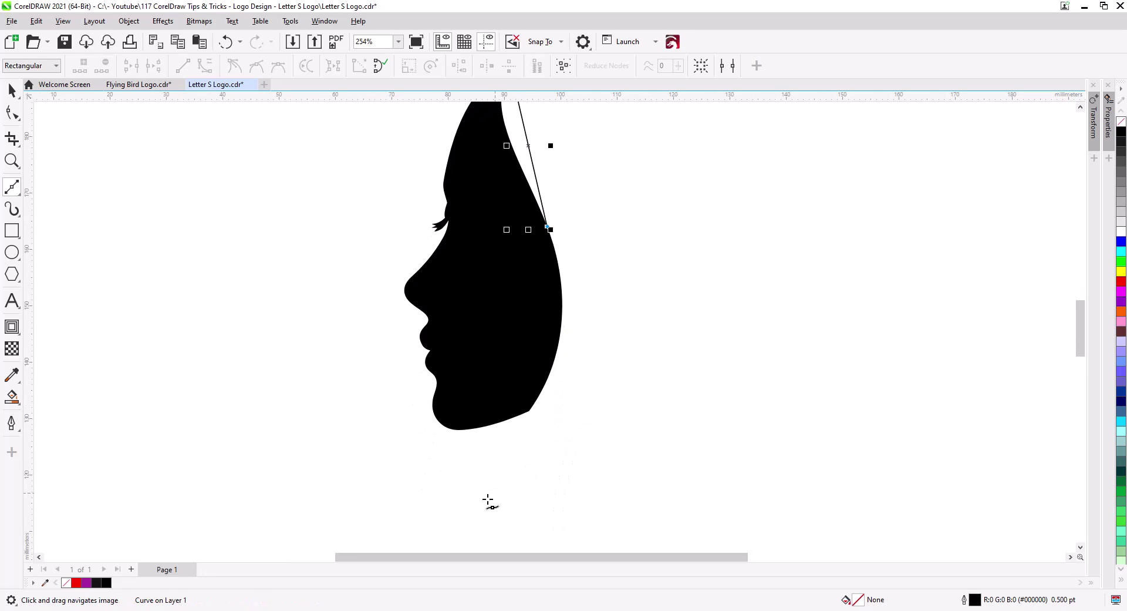
left_click(458, 512)
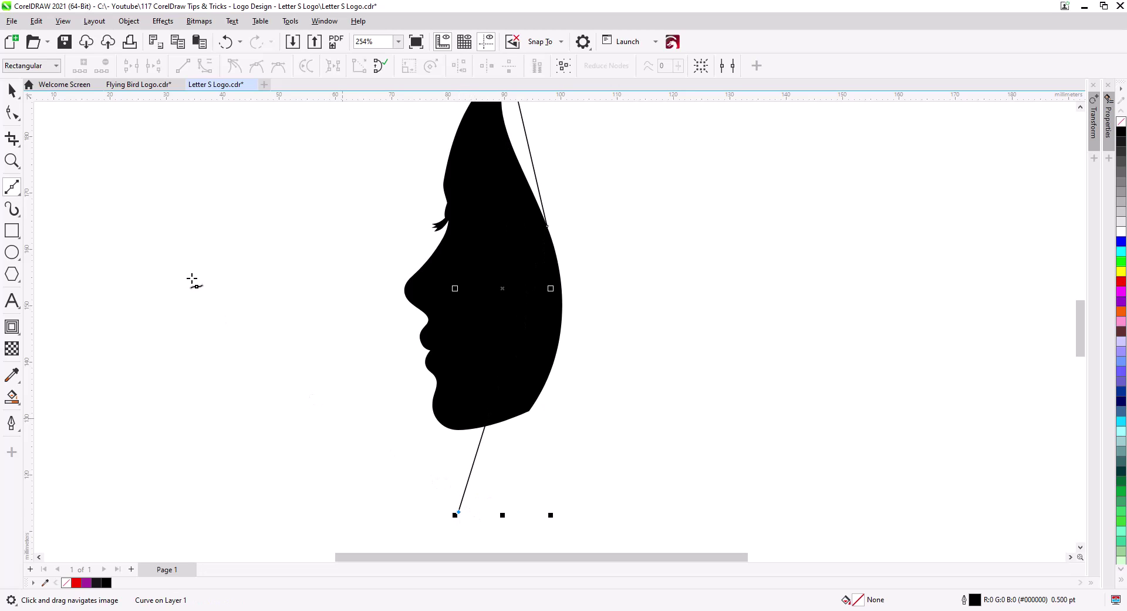
Step: Convert both line segments to curves and bend them to follow the silhouette's back edge and sweep below the jaw
left_click(16, 117)
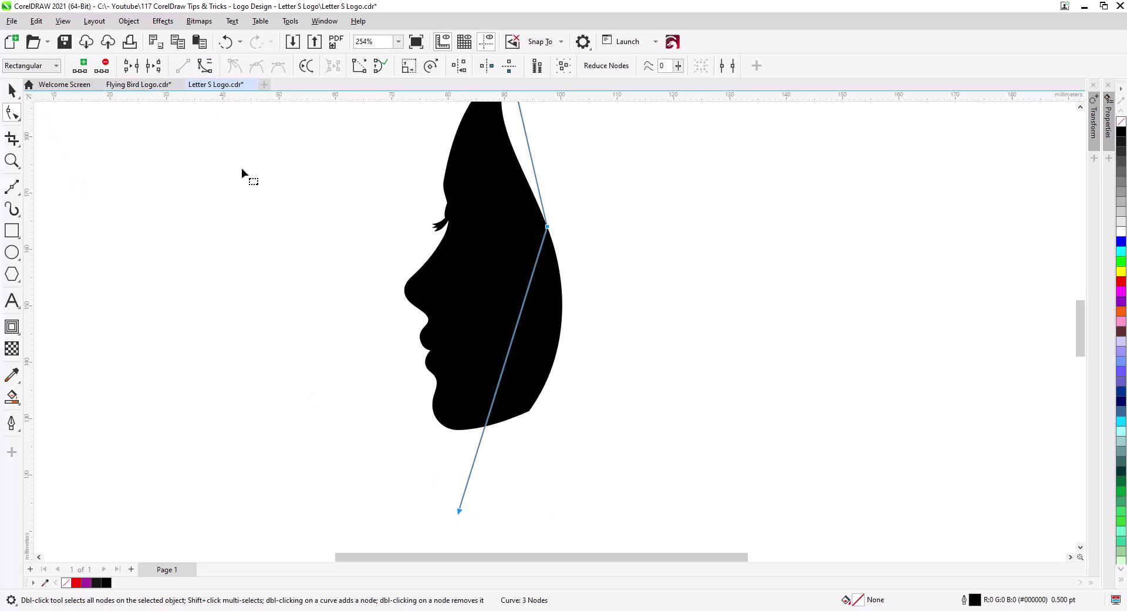
left_click(497, 388)
left_click_drag(502, 380, 536, 400)
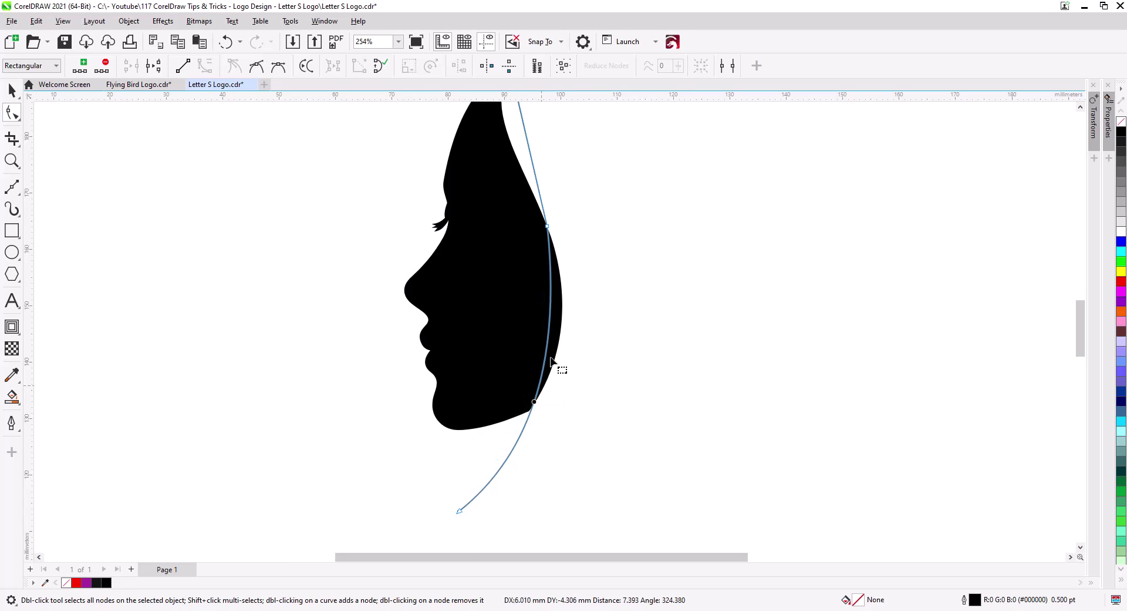
scroll(566, 352, "up", 3)
left_click_drag(529, 303, 497, 280)
left_click_drag(549, 391, 502, 348)
left_click_drag(551, 488, 587, 461)
scroll(599, 389, "down", 2)
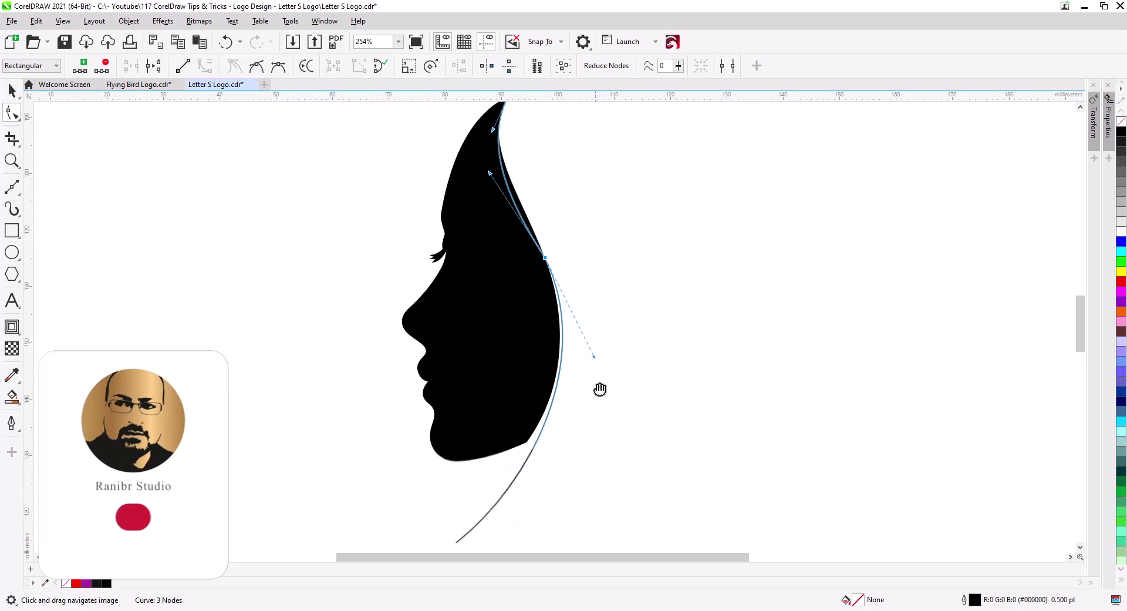
Step: Shift the curve's lower end slightly toward the face side and make its middle node smooth
left_click_drag(461, 510, 445, 510)
left_click(549, 225)
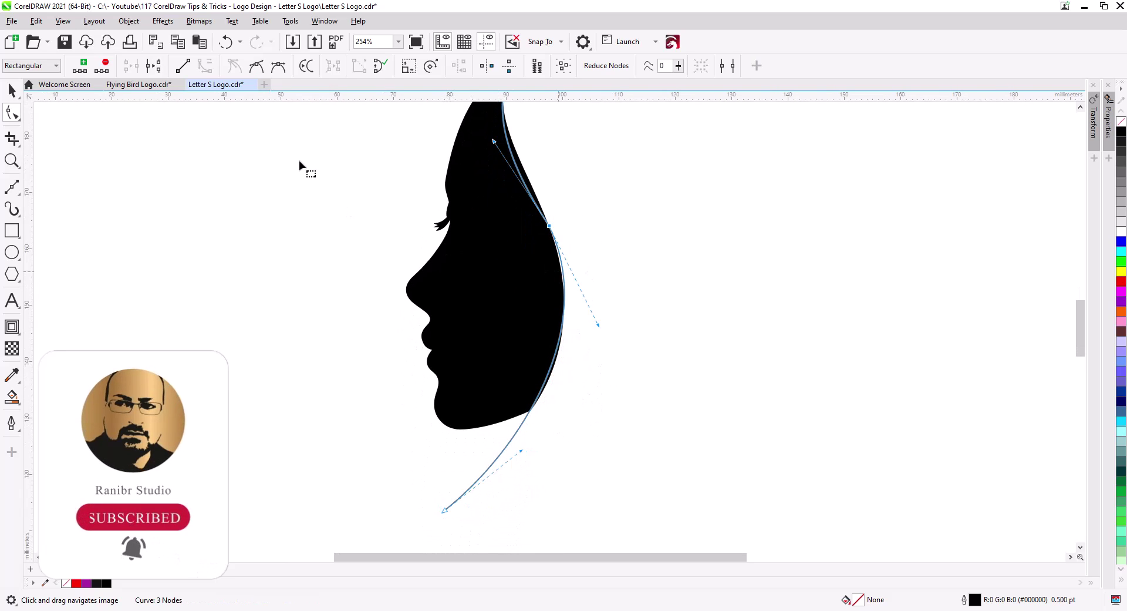
left_click(256, 66)
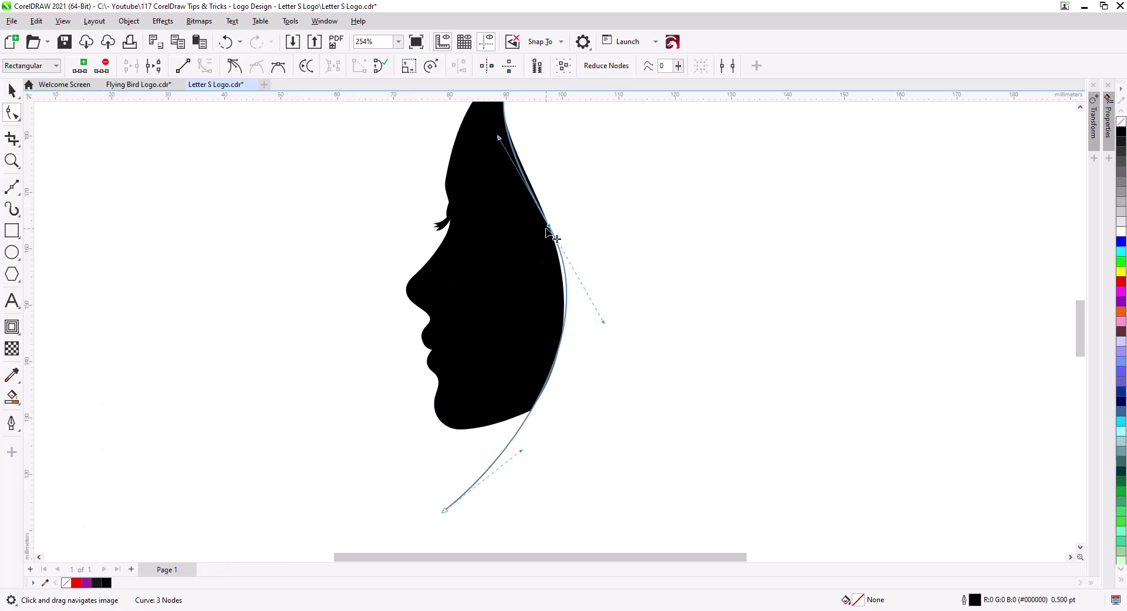
left_click_drag(571, 205, 526, 311)
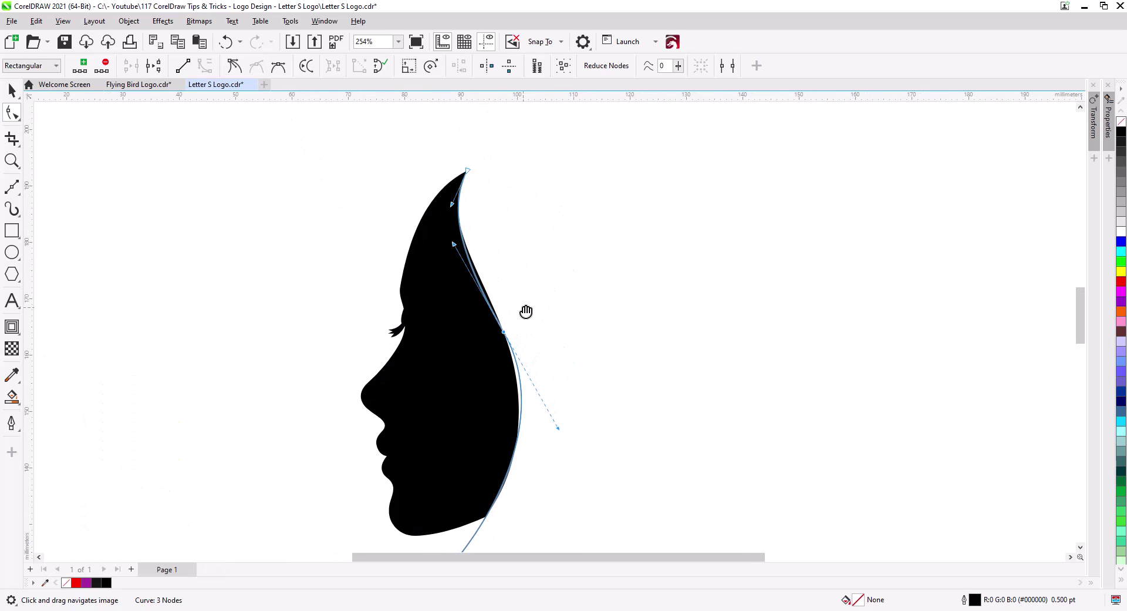
Step: Change the curve's outline colour to red
left_click(13, 91)
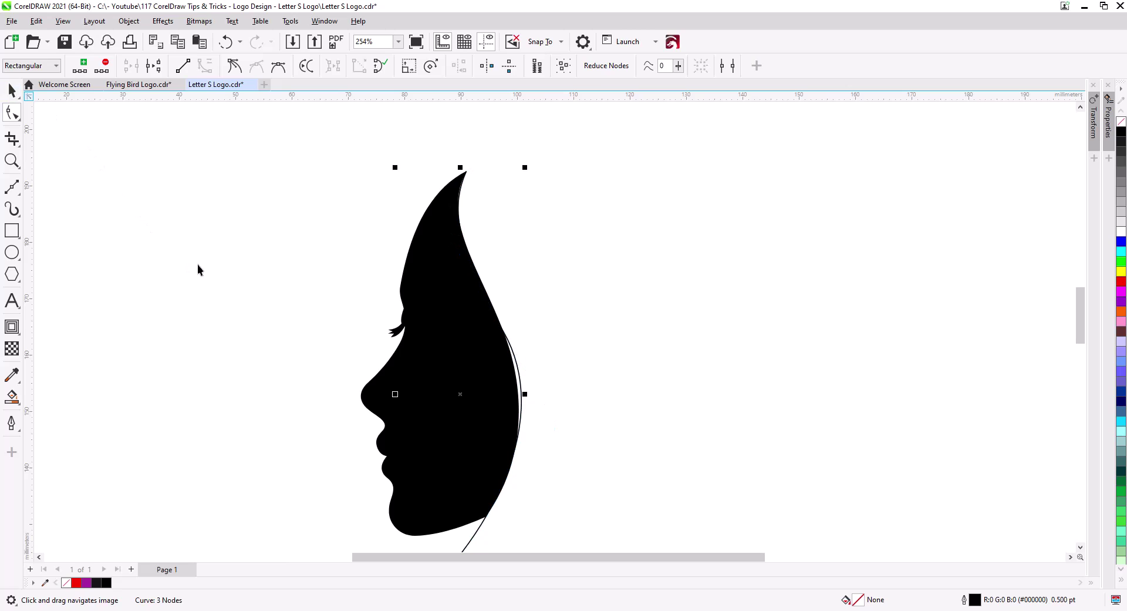
right_click(1122, 282)
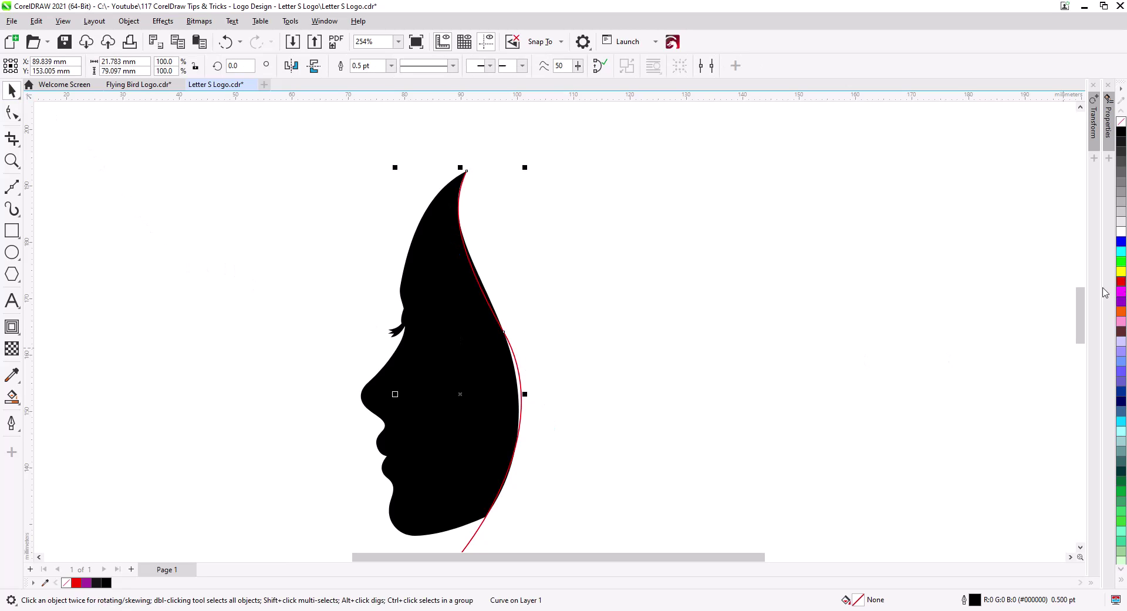
left_click_drag(723, 458, 789, 349)
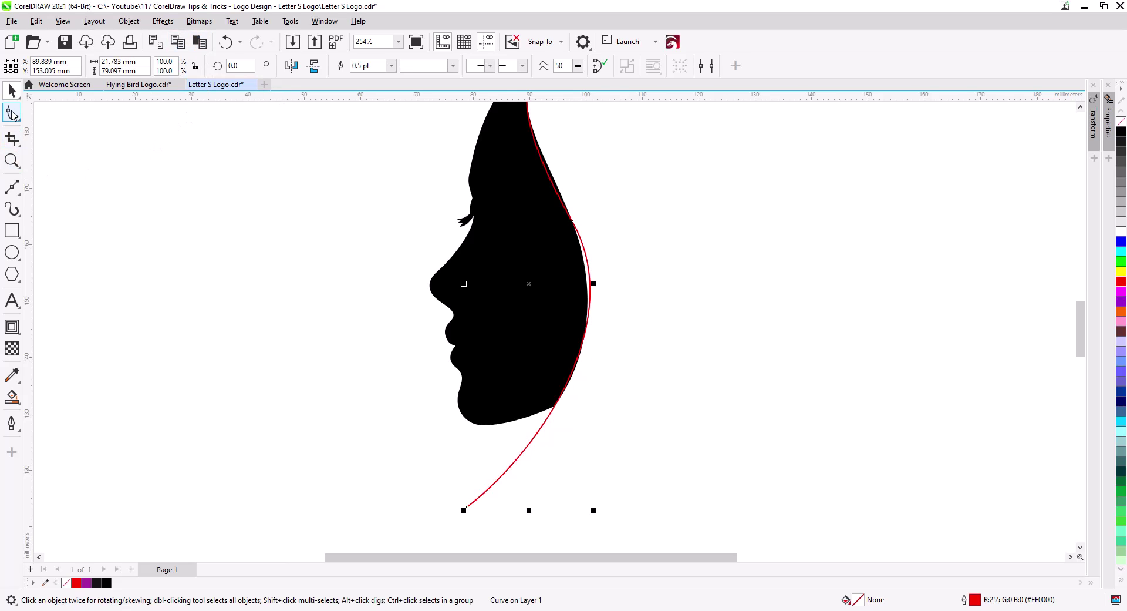
Step: Duplicate the red curve and pull the copy's middle node and lower handle outward to form a crescent with the original
left_click(13, 113)
left_click_drag(508, 262, 474, 287)
left_click_drag(424, 200, 418, 208)
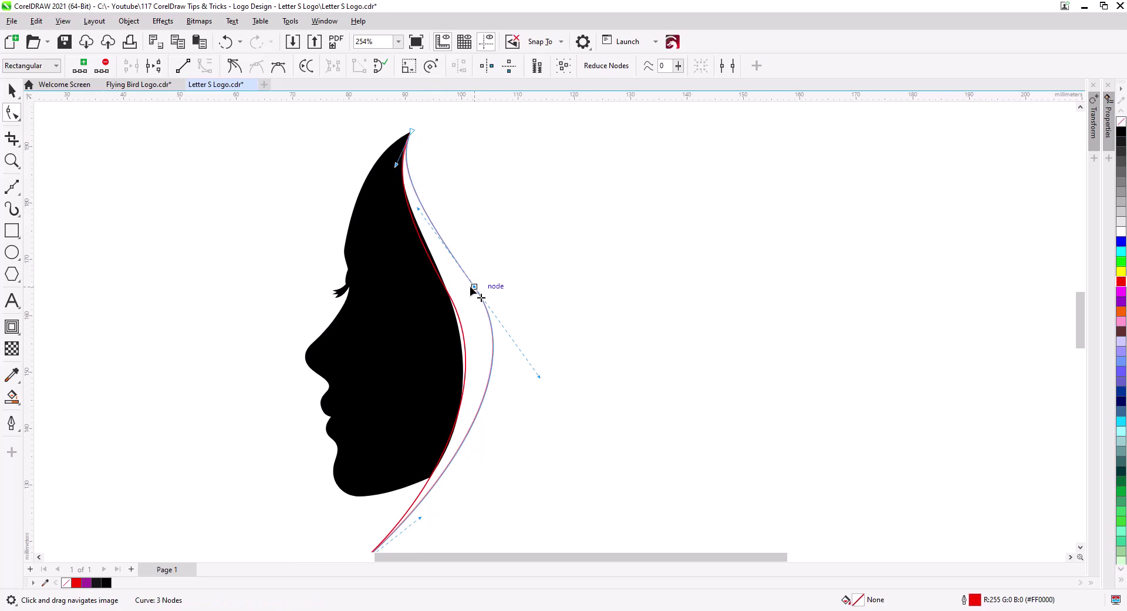
left_click_drag(466, 483, 452, 420)
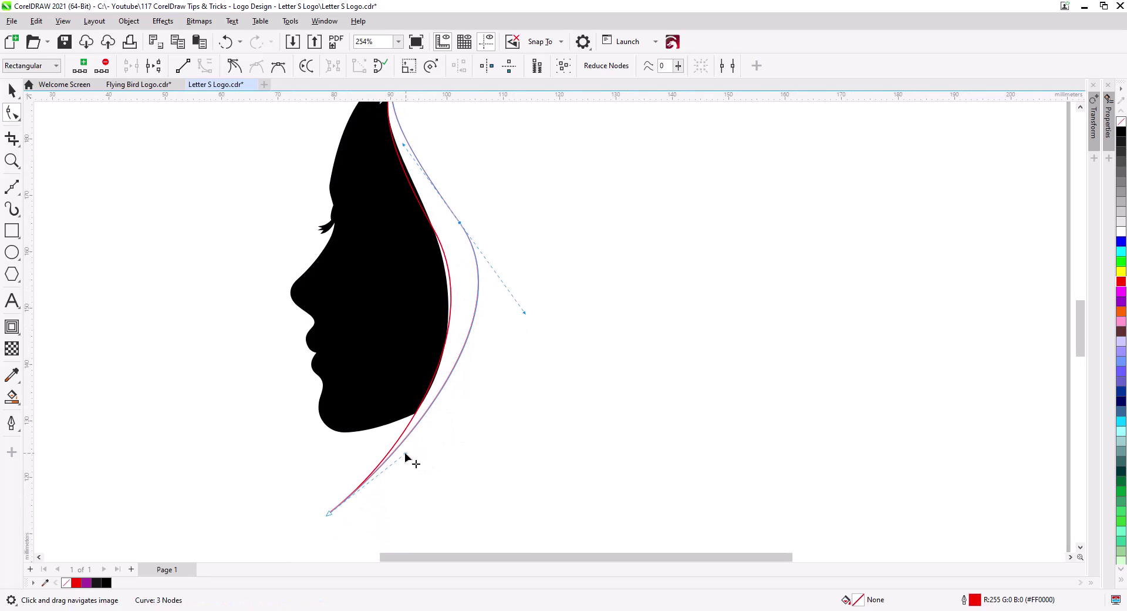
left_click_drag(405, 453, 420, 464)
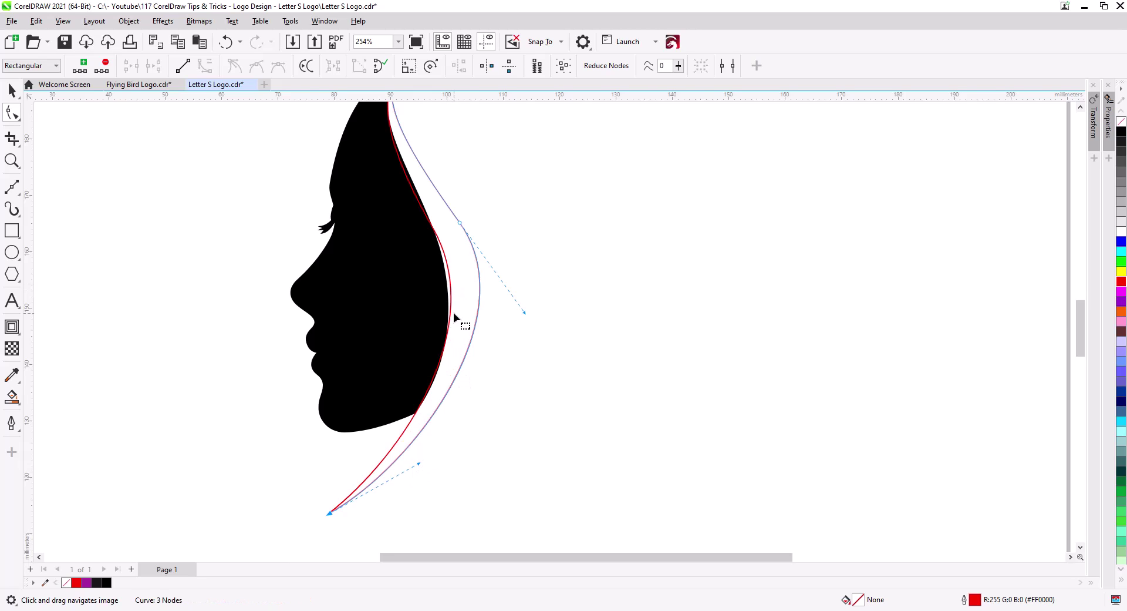
scroll(477, 370, "down", 1)
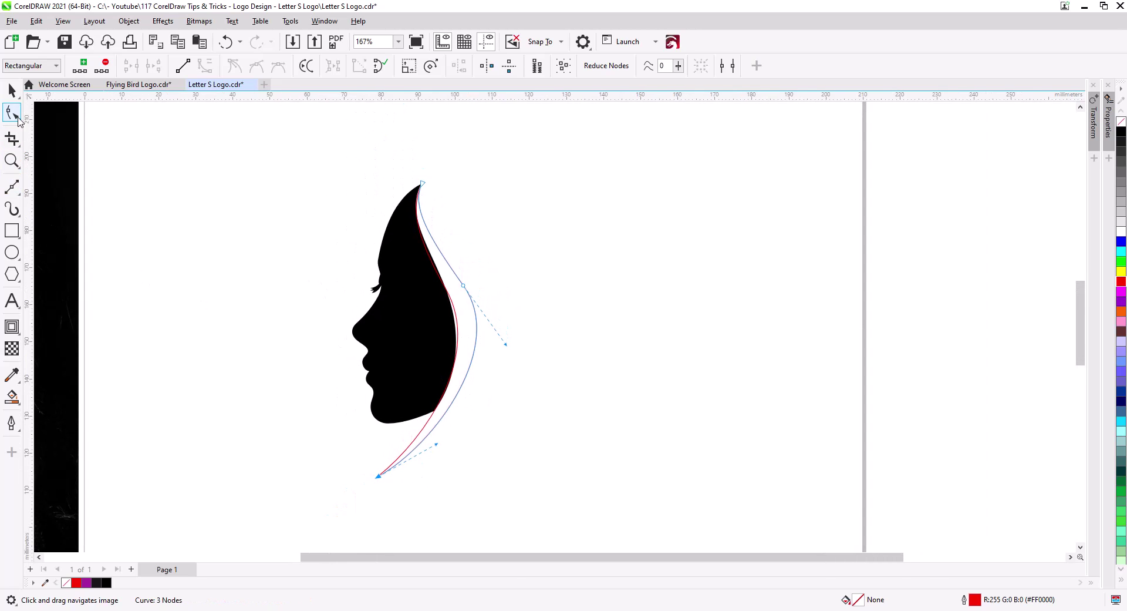
Step: Combine the two red curves and join their end nodes at the upper and lower tips into one closed shape
left_click(12, 91)
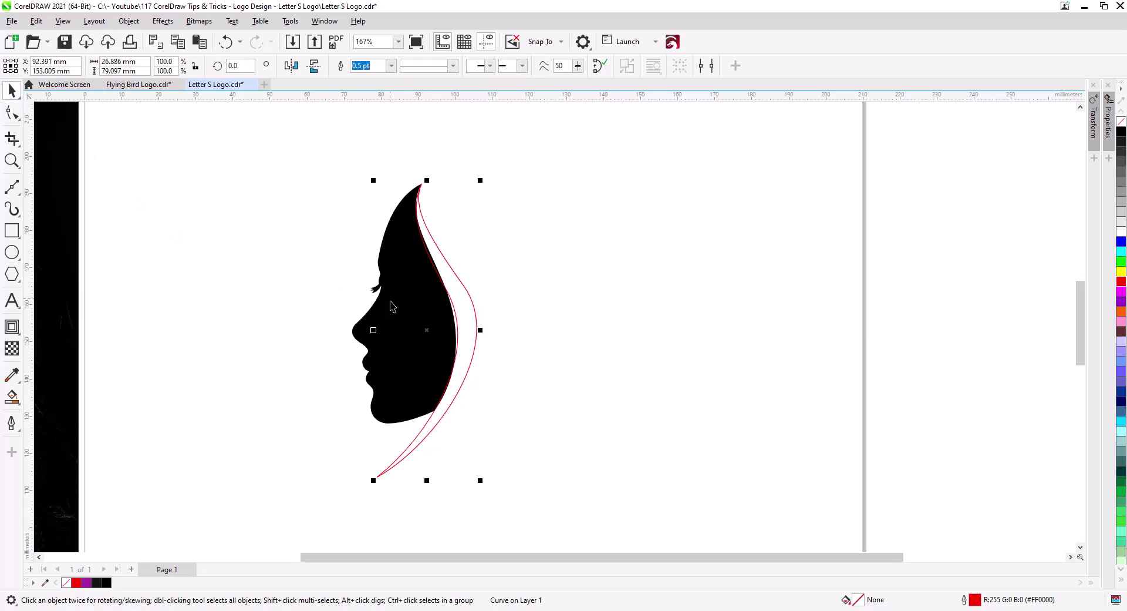
left_click(418, 434, "shift")
left_click(342, 66)
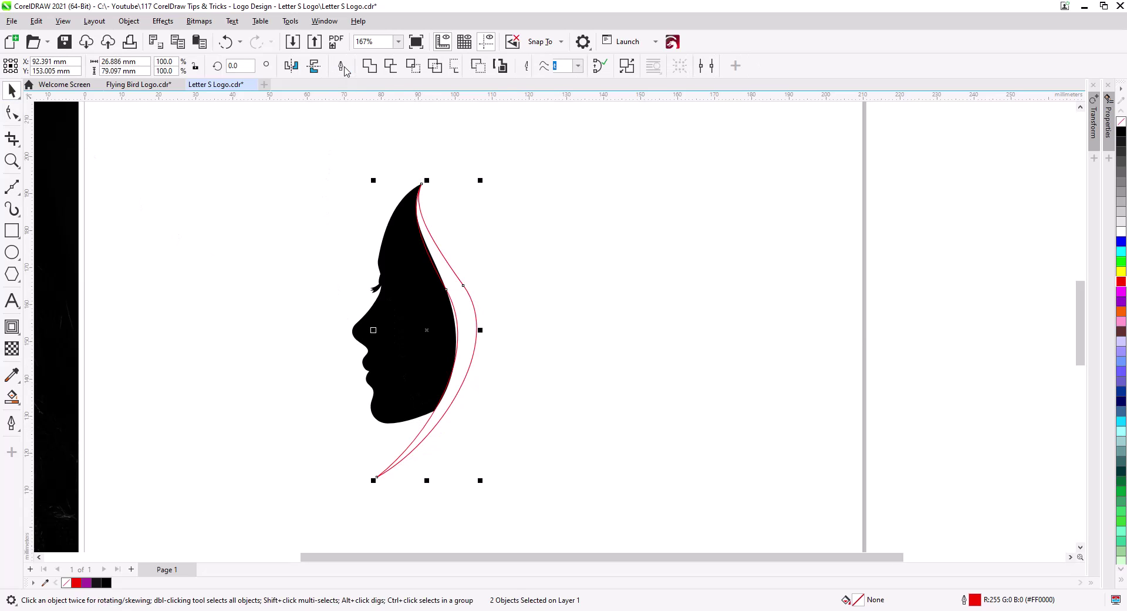
left_click(17, 119)
scroll(433, 197, "up", 5)
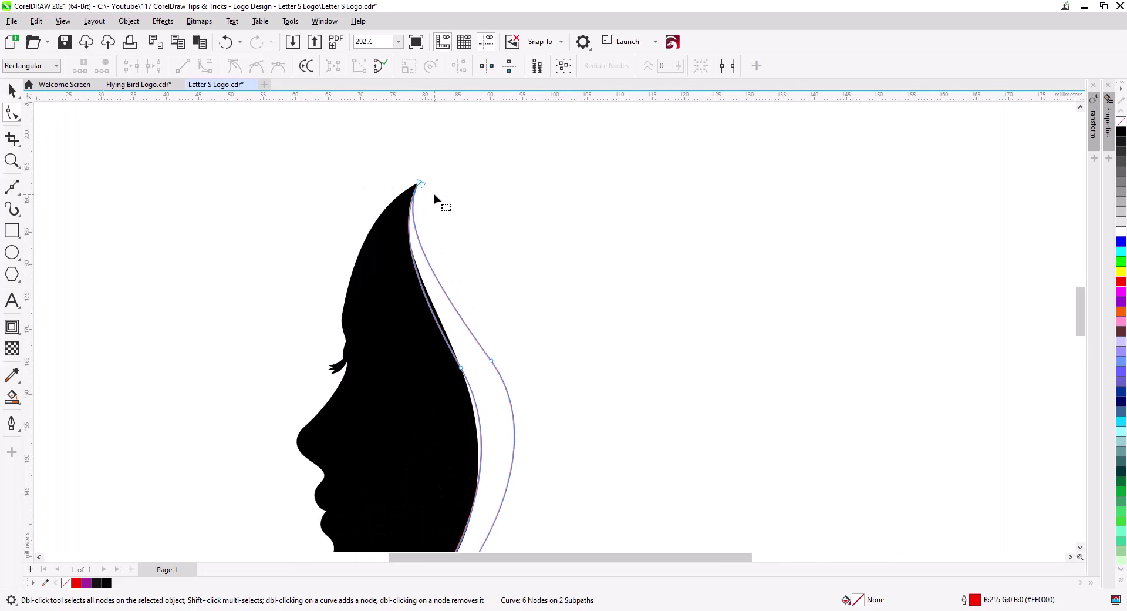
mouse_move(411, 203)
left_mouse_down()
mouse_move(419, 198)
mouse_move(409, 203)
left_mouse_up()
left_click_drag(524, 379, 593, 170)
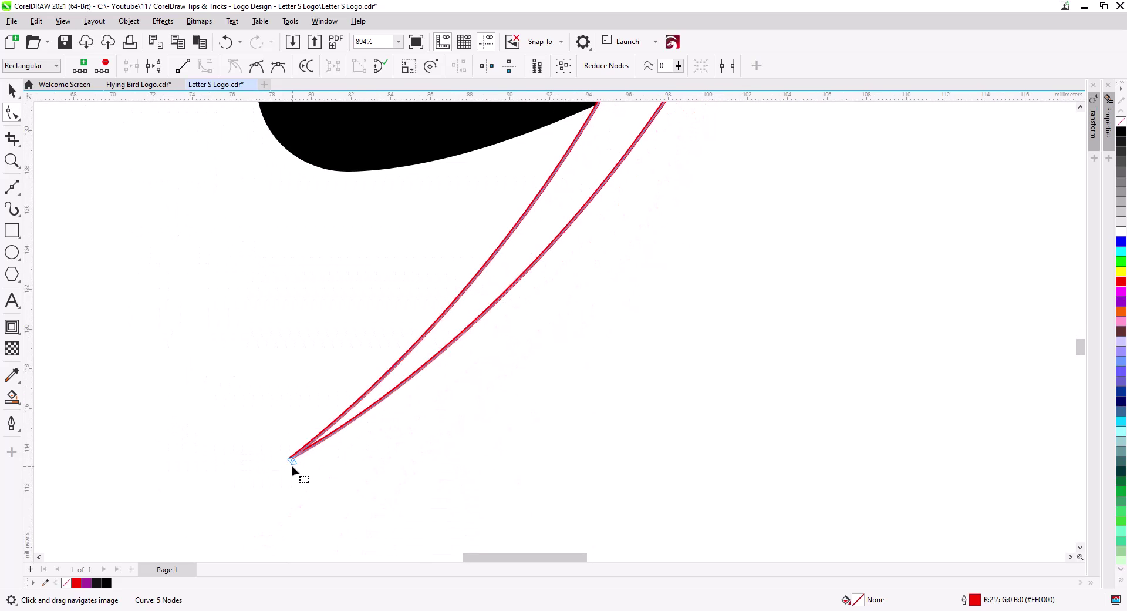
left_click(292, 461)
left_click_drag(285, 451, 304, 472)
Step: Fill the closed crescent shape with red
left_click(12, 90)
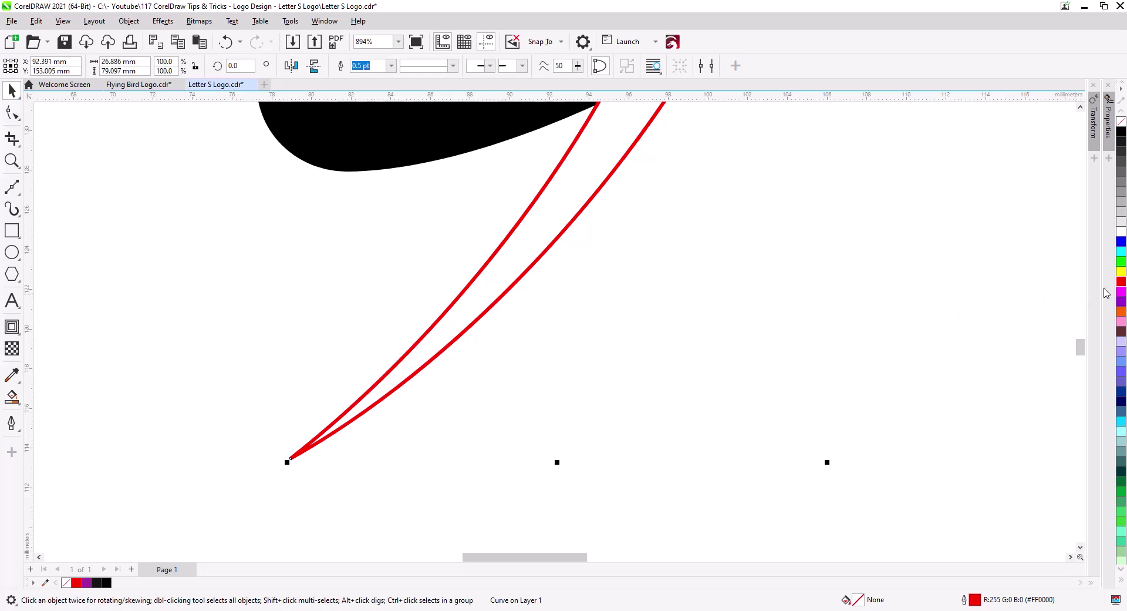
left_click(1122, 283)
scroll(717, 470, "down", 4)
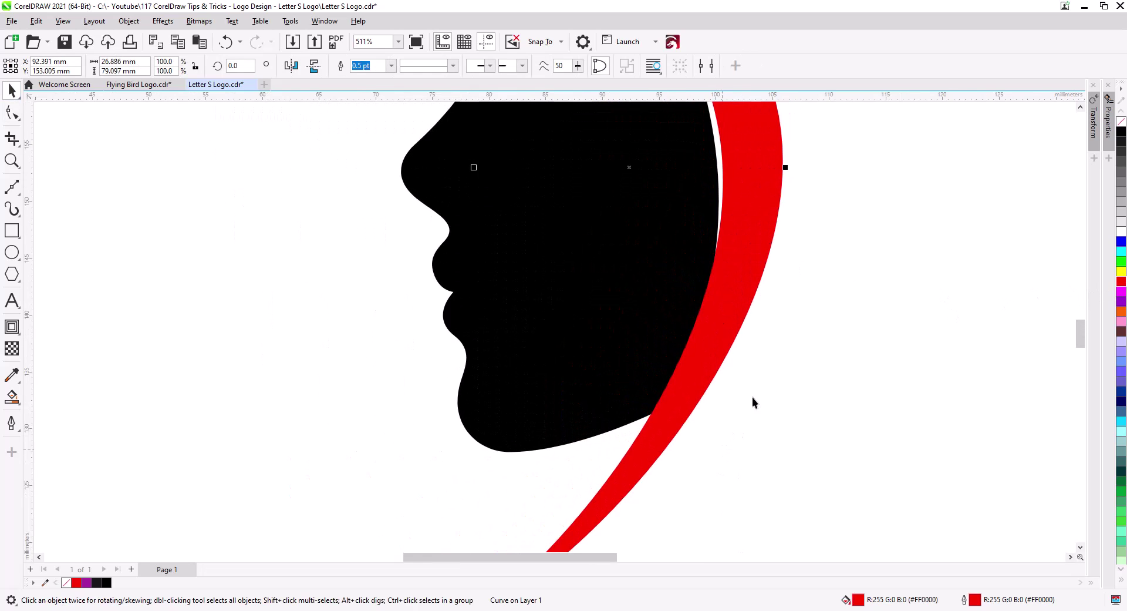
Step: Move the black silhouette's middle back-edge node outward to close the white gap beside the red crescent
scroll(815, 328, "up", 2)
left_click(670, 355)
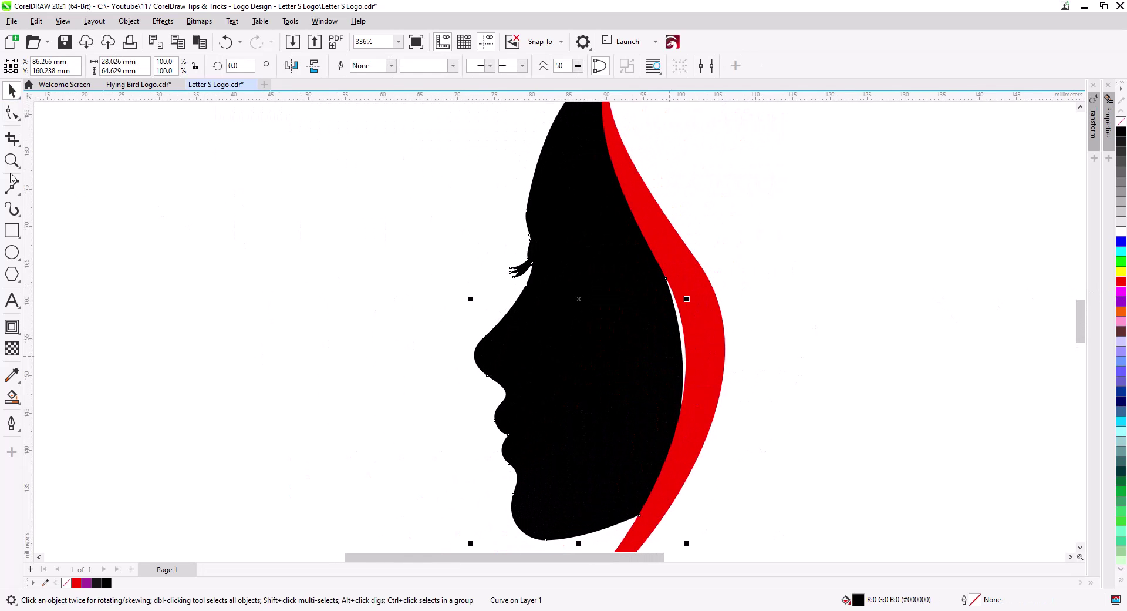
left_click(11, 112)
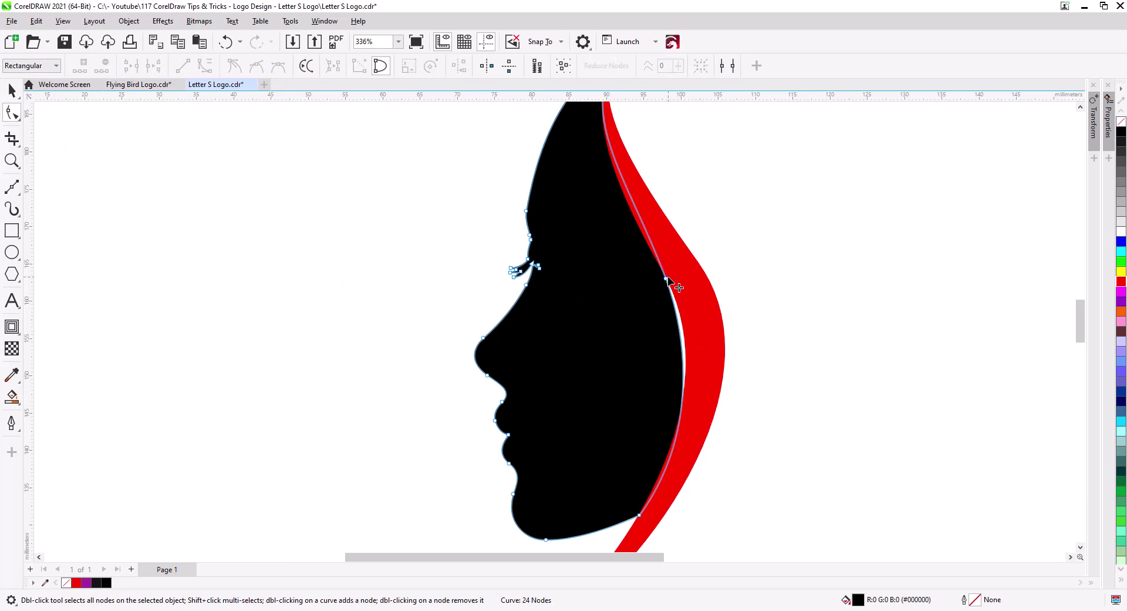
left_click_drag(668, 278, 679, 281)
scroll(590, 342, "down", 1)
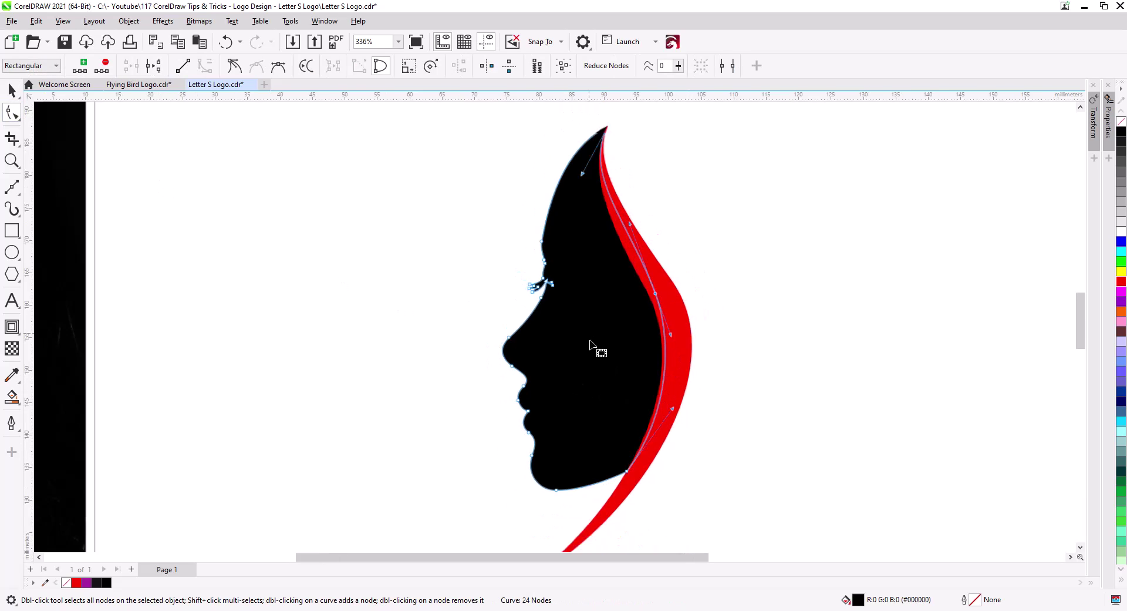
scroll(590, 341, "down", 2)
Step: Place a copy of the red crescent a short distance behind the first one, away from the face
left_click(11, 91)
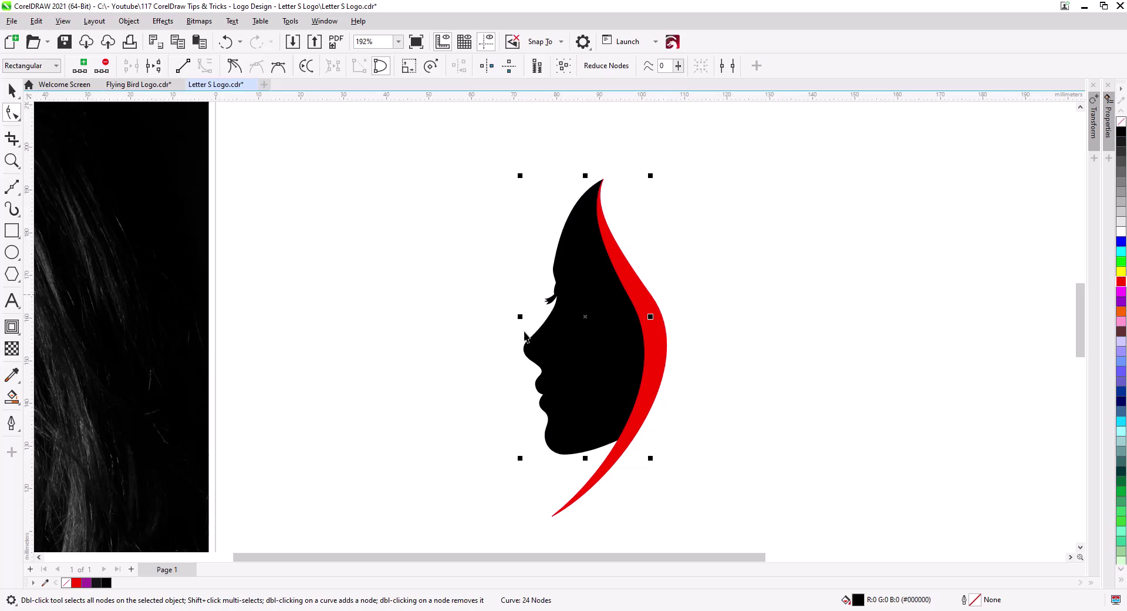
left_click(666, 347)
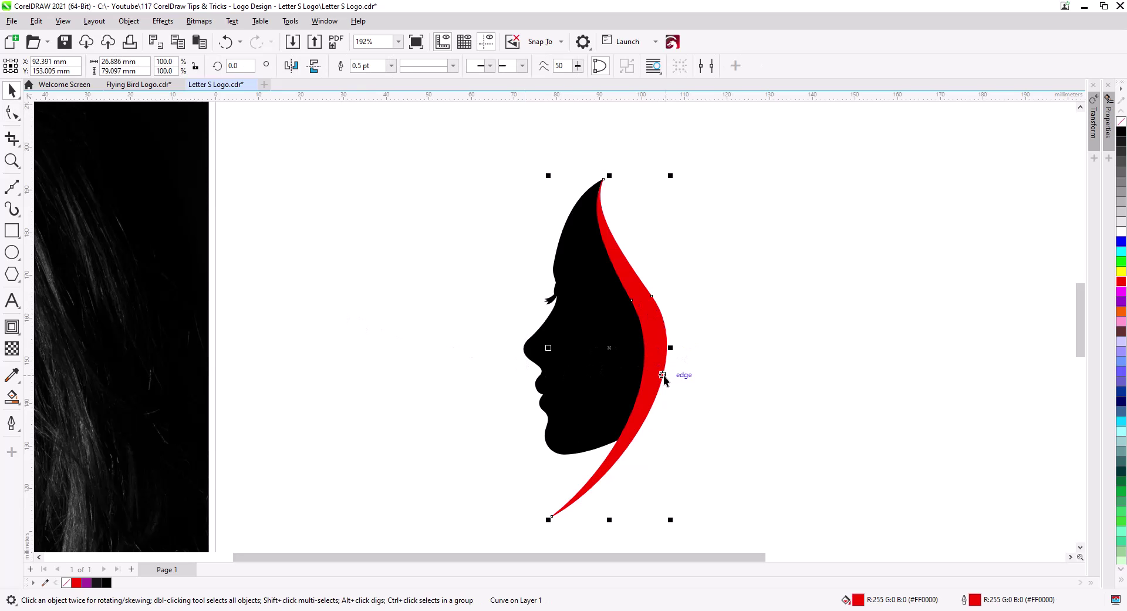
left_click_drag(660, 376, 700, 380)
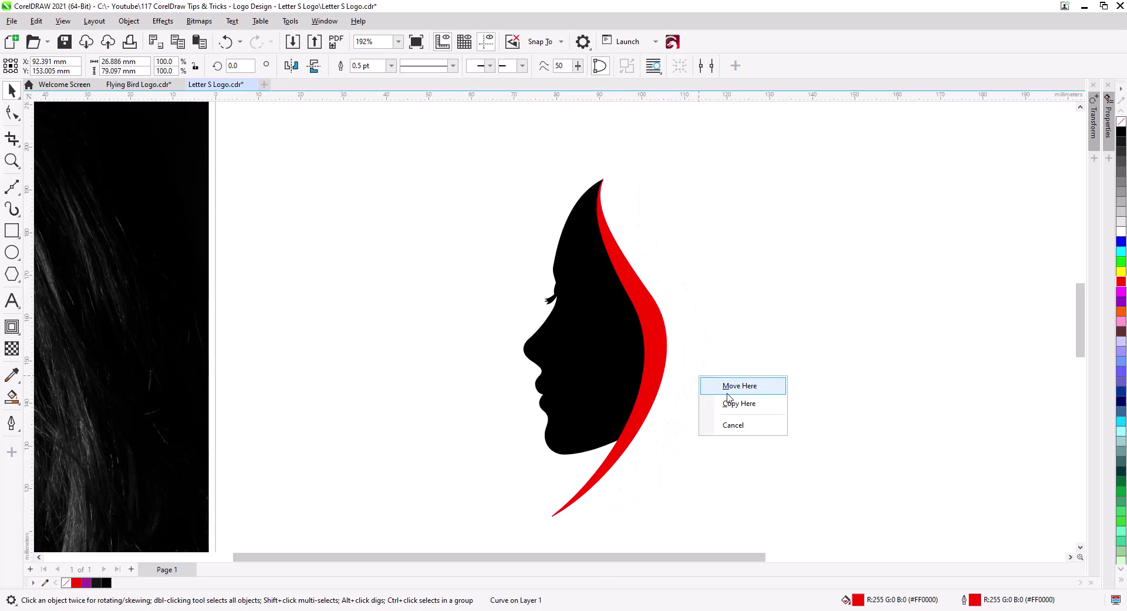
left_click(706, 401)
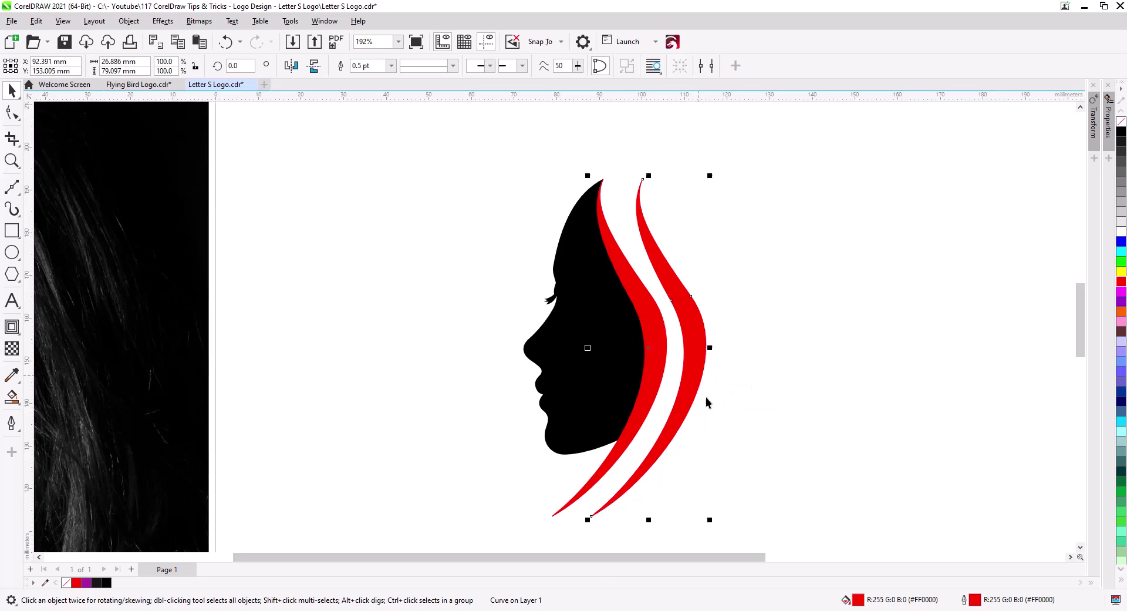
Step: Raise the copied crescent's two middle nodes and shift its top tip about 3 mm toward the face
left_click(5, 120)
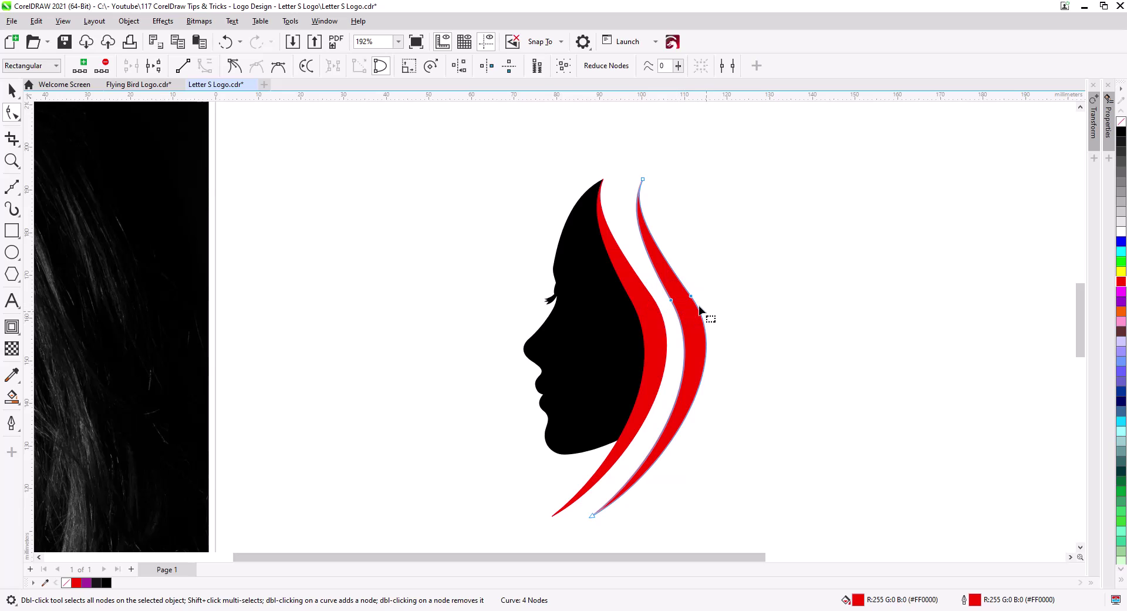
left_click_drag(696, 298, 698, 281)
left_click(644, 184)
left_click_drag(645, 180, 629, 178)
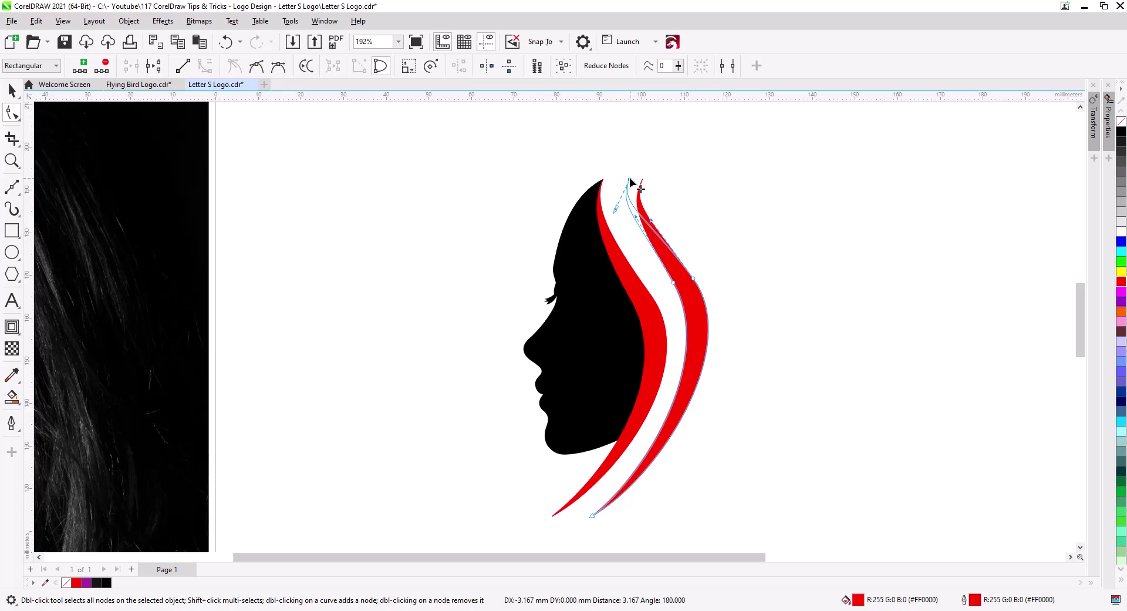
Step: Move the copied crescent slightly closer to the first one and shift its lower tip up and toward the face
left_click(11, 91)
key("space")
left_click_drag(698, 340, 692, 340)
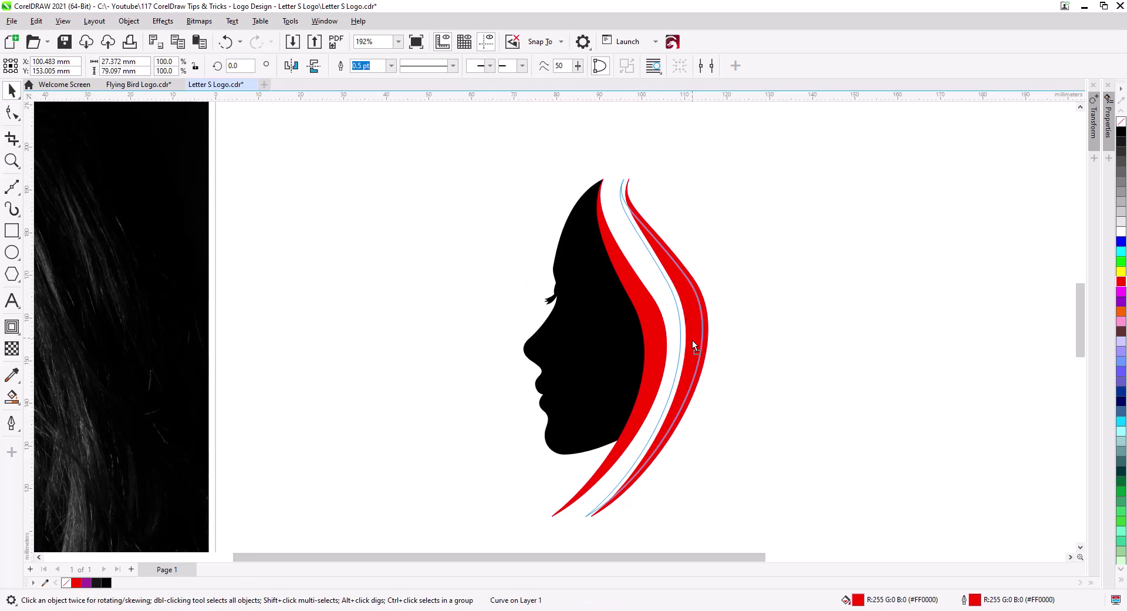
left_click(12, 113)
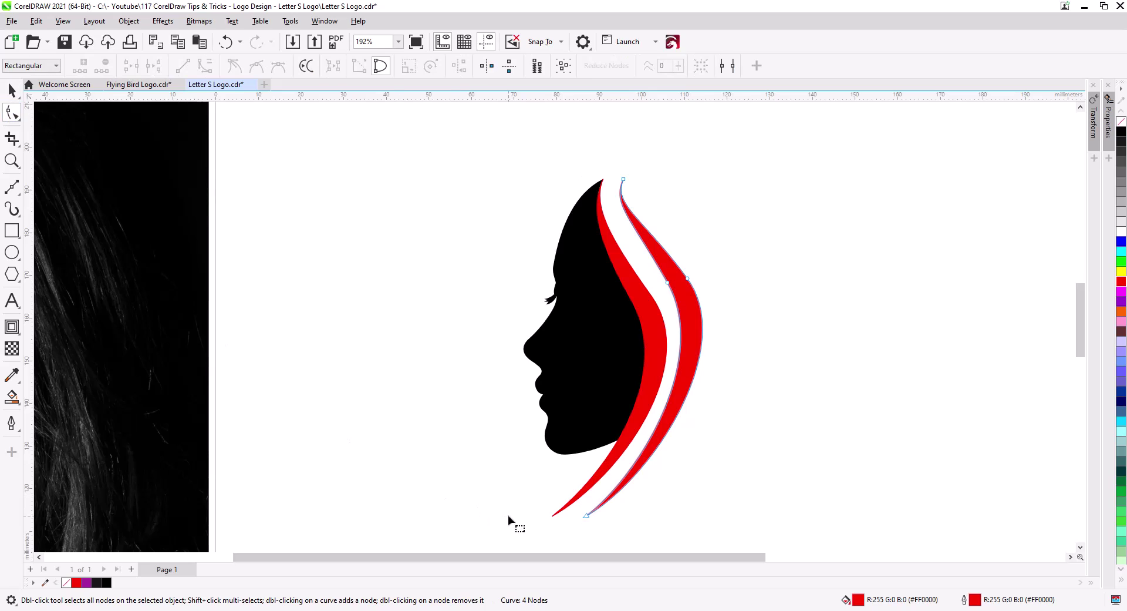
left_click_drag(569, 499, 580, 509)
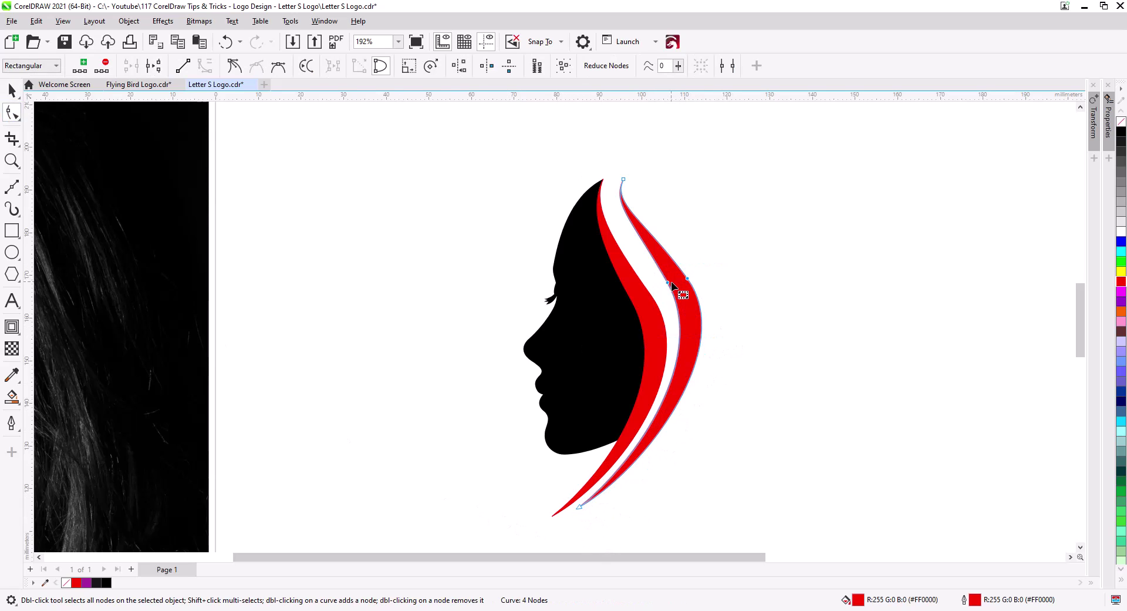
Step: Move the second red crescent's two middle nodes about 2 mm down
left_click_drag(668, 283, 670, 292)
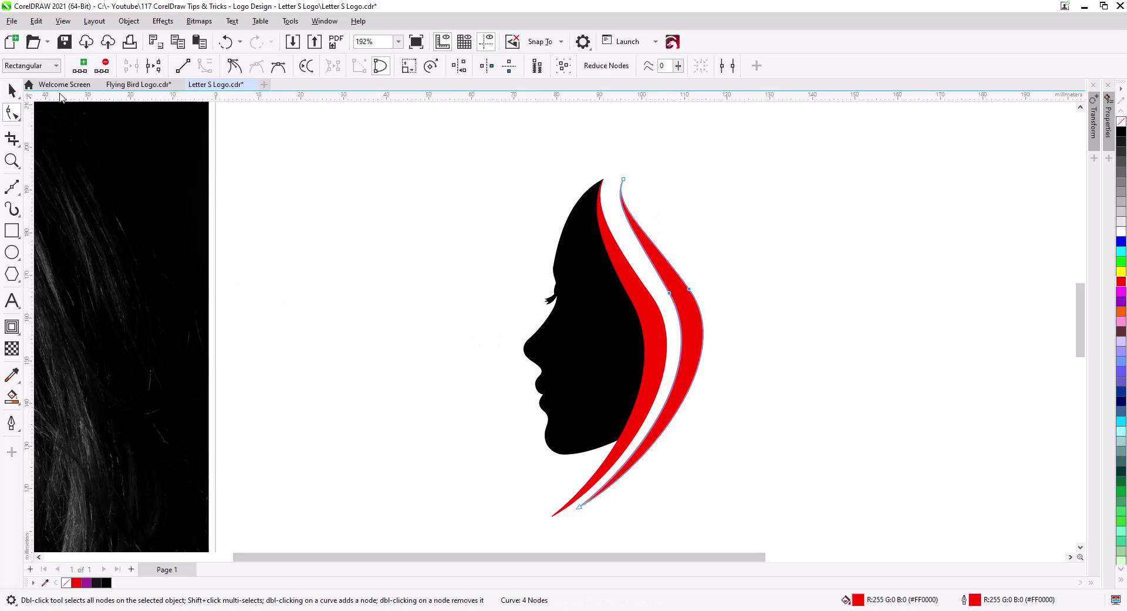
left_click(11, 89)
left_click(508, 234)
Step: Weld the inner red crescent and the black face silhouette into one black shape
left_click(614, 320)
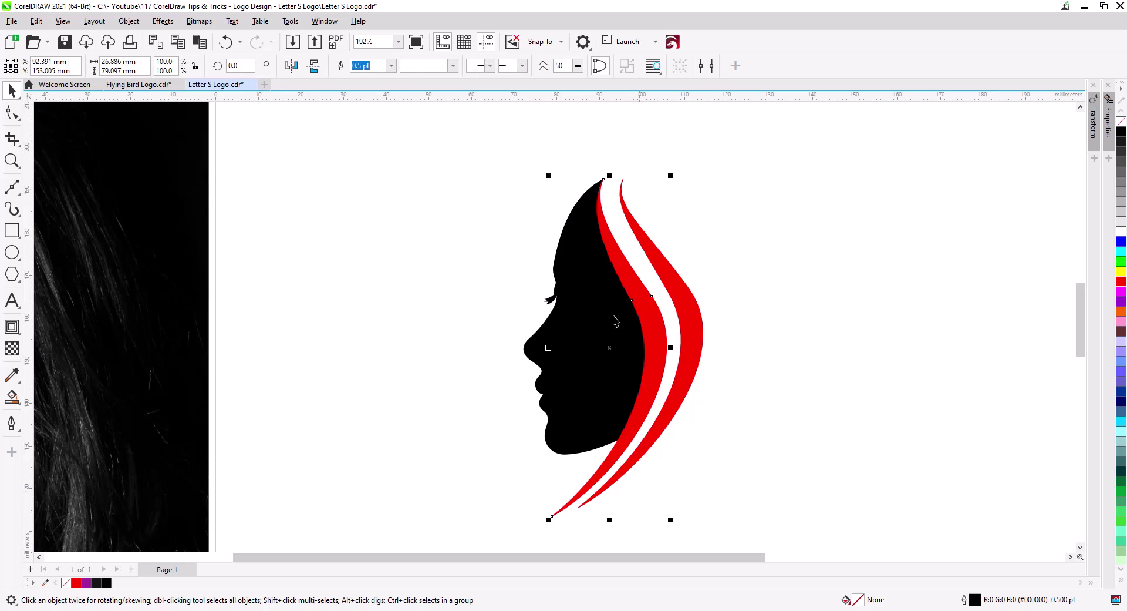
left_click(591, 333, "shift")
left_click(369, 69)
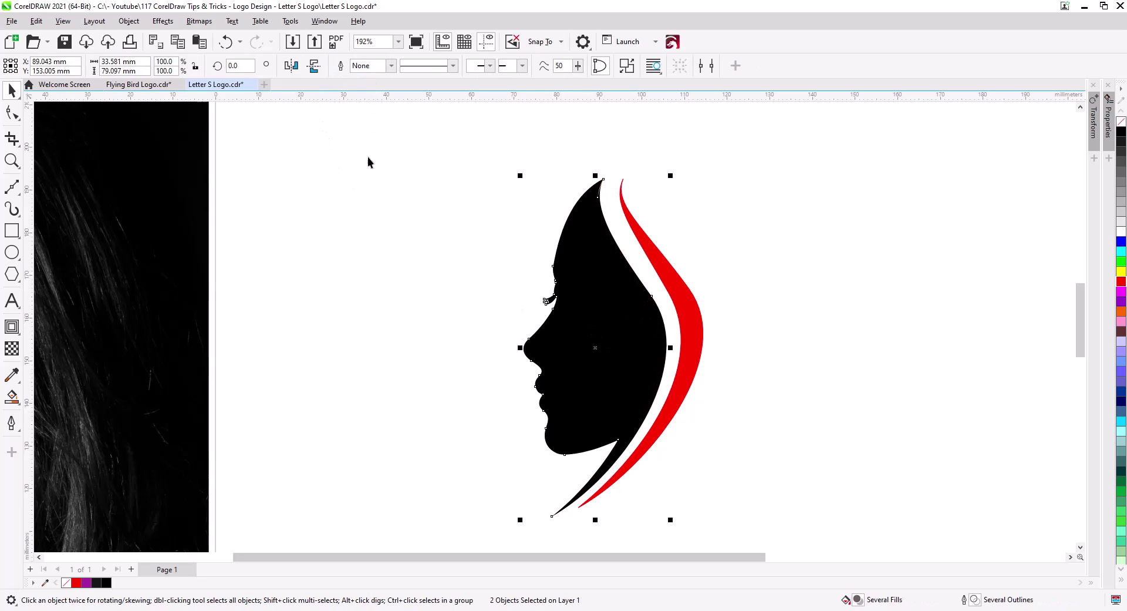
left_click(414, 290)
Step: Add the letter S as text on the empty page area behind the face artwork
scroll(568, 364, "down", 2)
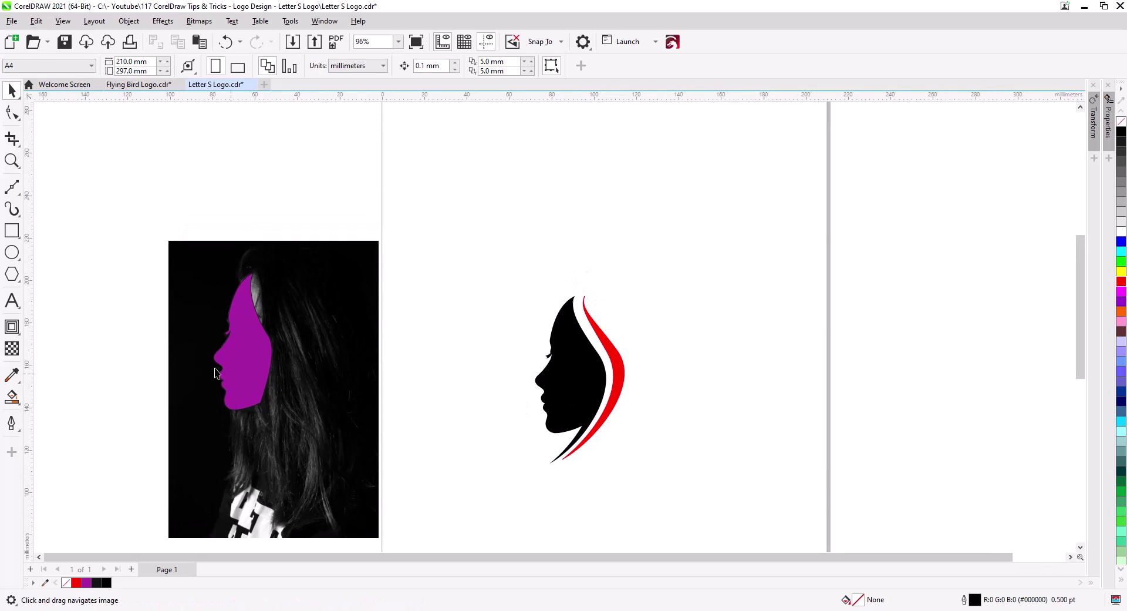
left_click(12, 301)
left_click(686, 313)
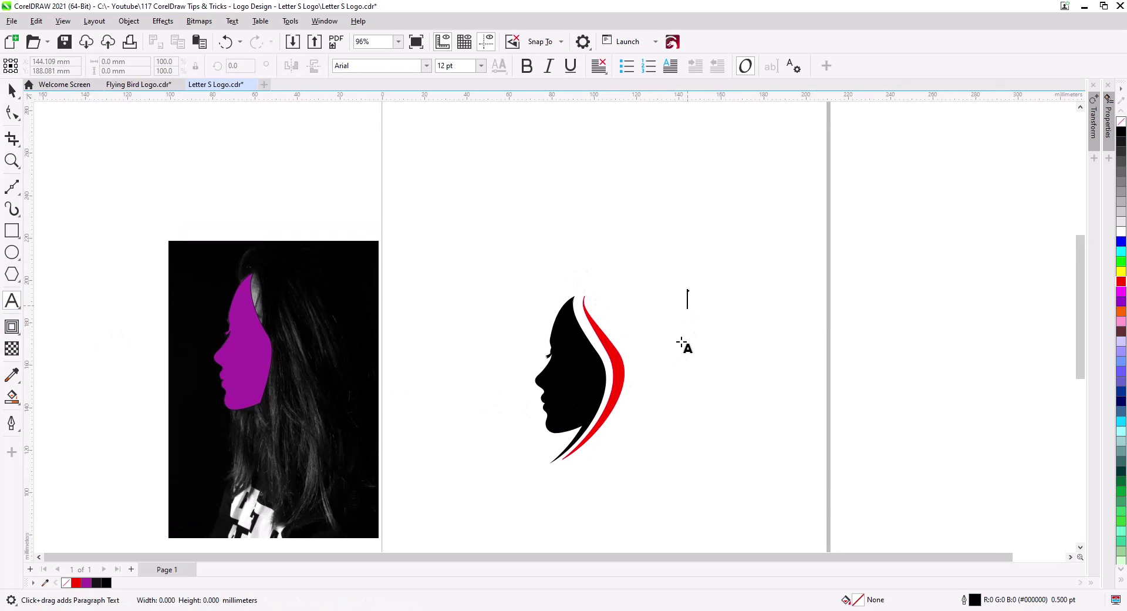
type("S")
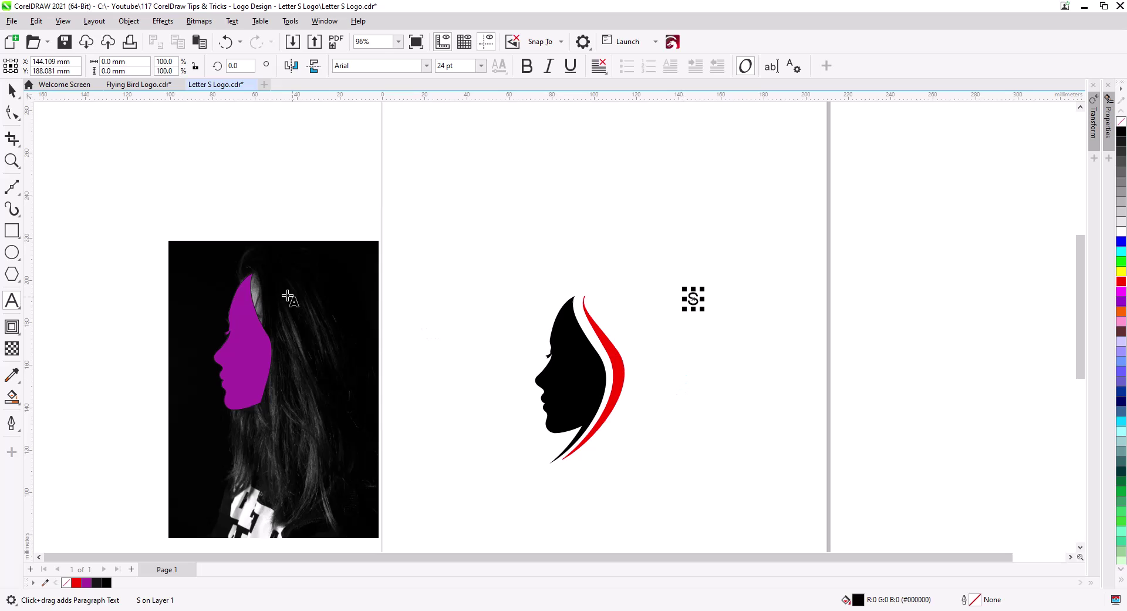
key("ctrl+space")
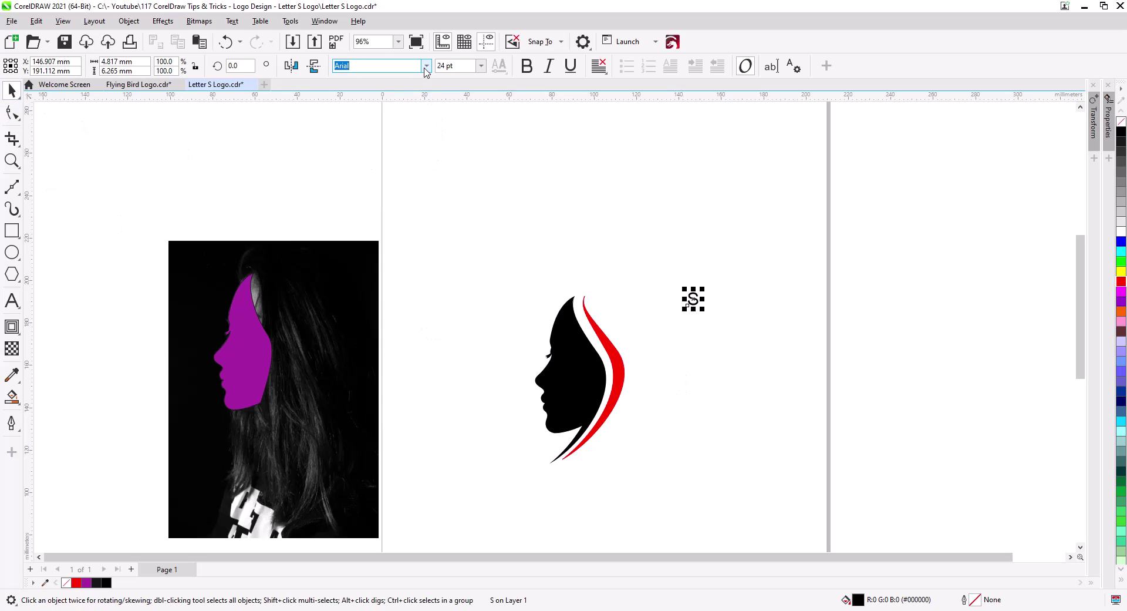
Step: Set the letter's font to Times New Roman and enlarge it to about 93 × 146 mm, overlapping the face artwork
left_click(426, 65)
left_click(401, 102)
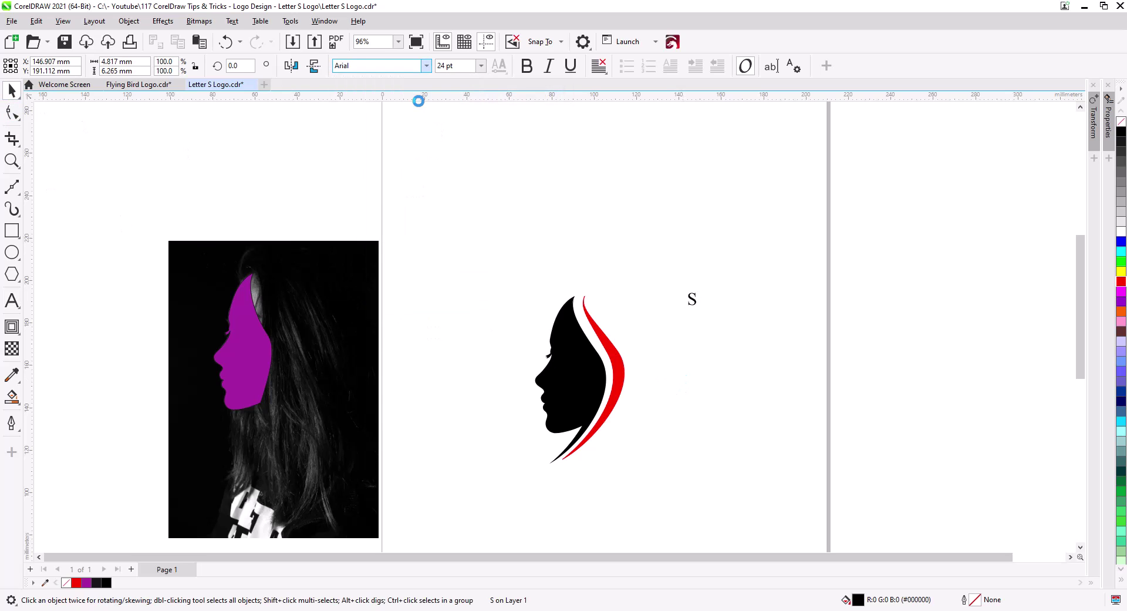
left_click_drag(687, 311, 503, 528)
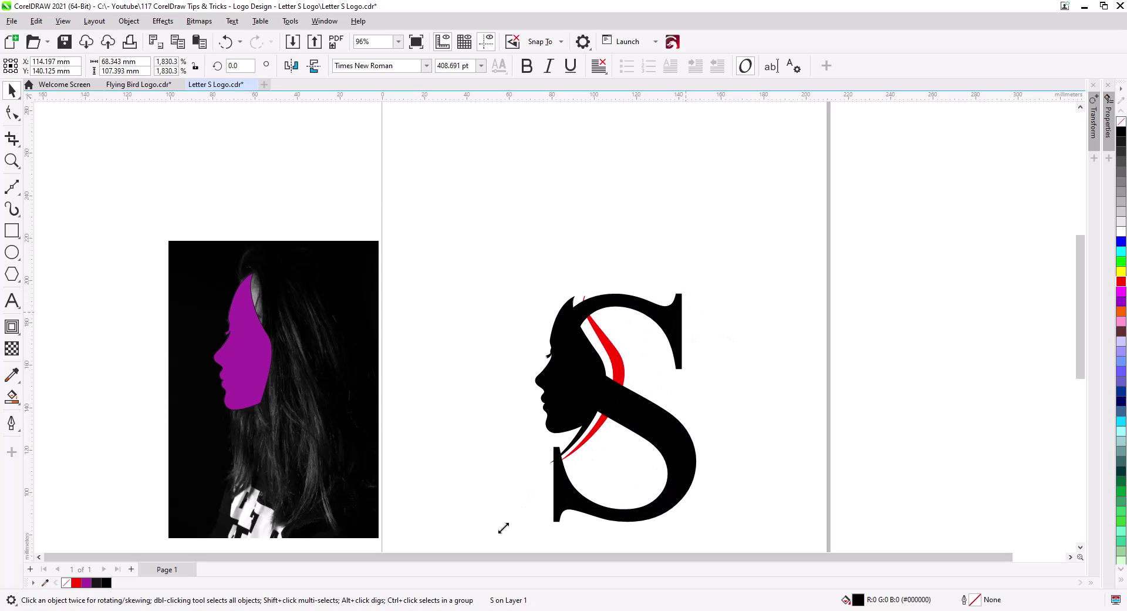
left_click_drag(602, 517, 505, 478)
Step: Apply Weld to the letter S and give it a black outline with no fill
left_click(129, 21)
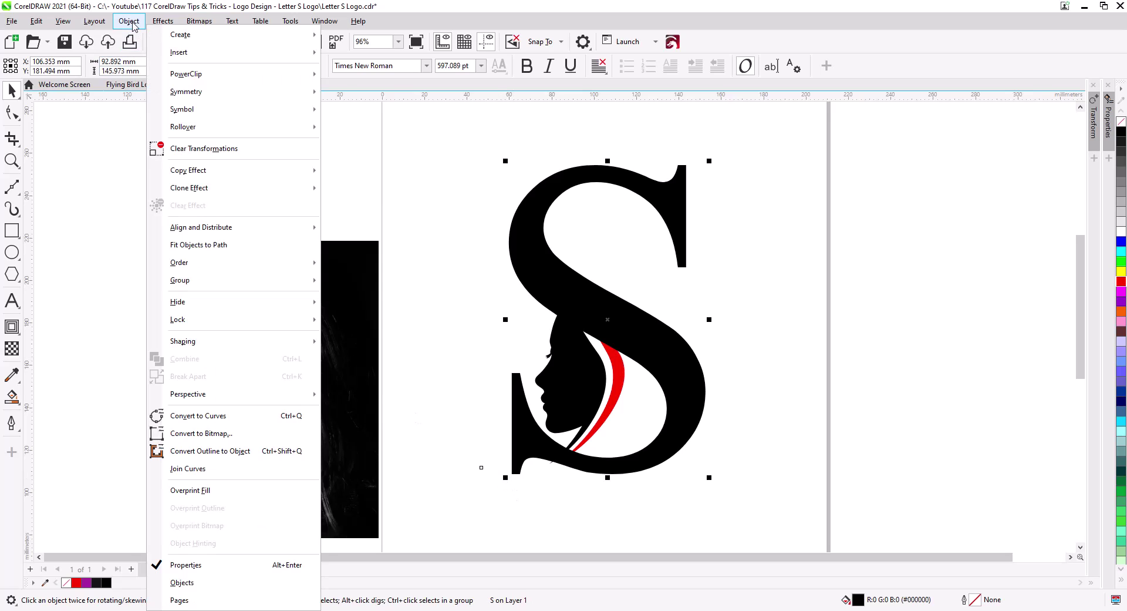
mouse_move(216, 342)
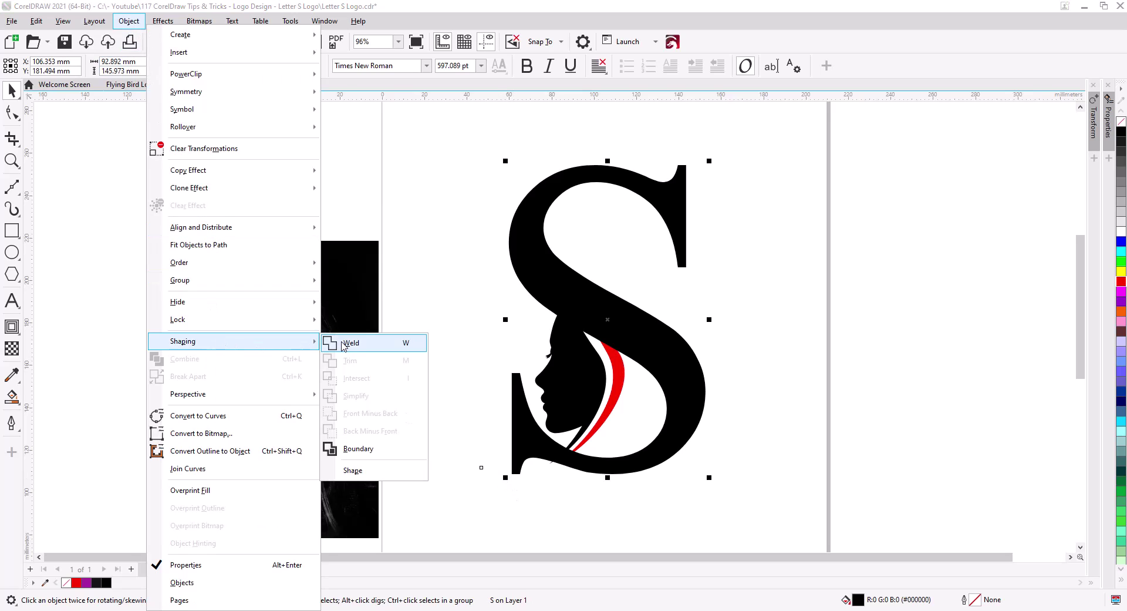
left_click(346, 342)
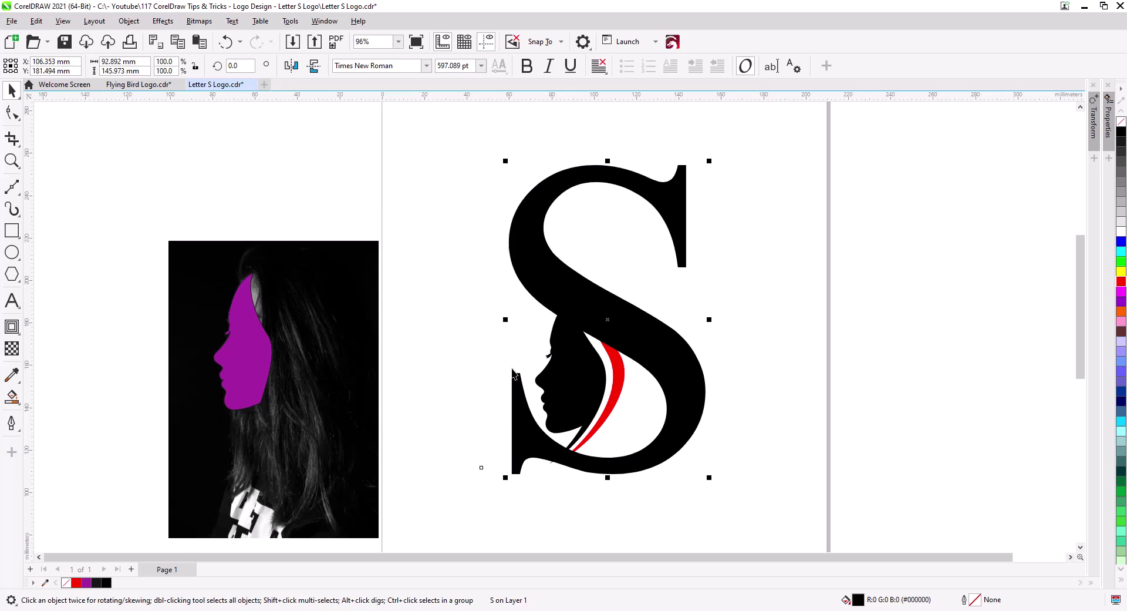
right_click(1121, 131)
left_click(1121, 121)
left_click(724, 380)
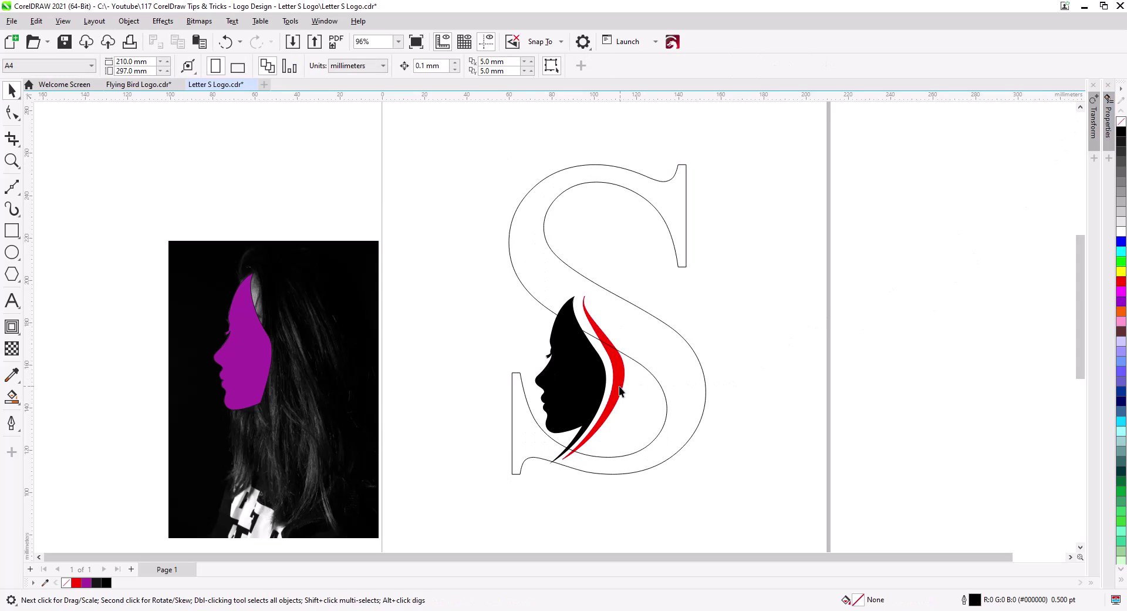
Step: Move the face silhouette and red crescent together into the S's lower curve and rotate them about 5.8° counterclockwise
left_click(619, 387)
left_click(591, 394, "shift")
left_click_drag(590, 394, 633, 381)
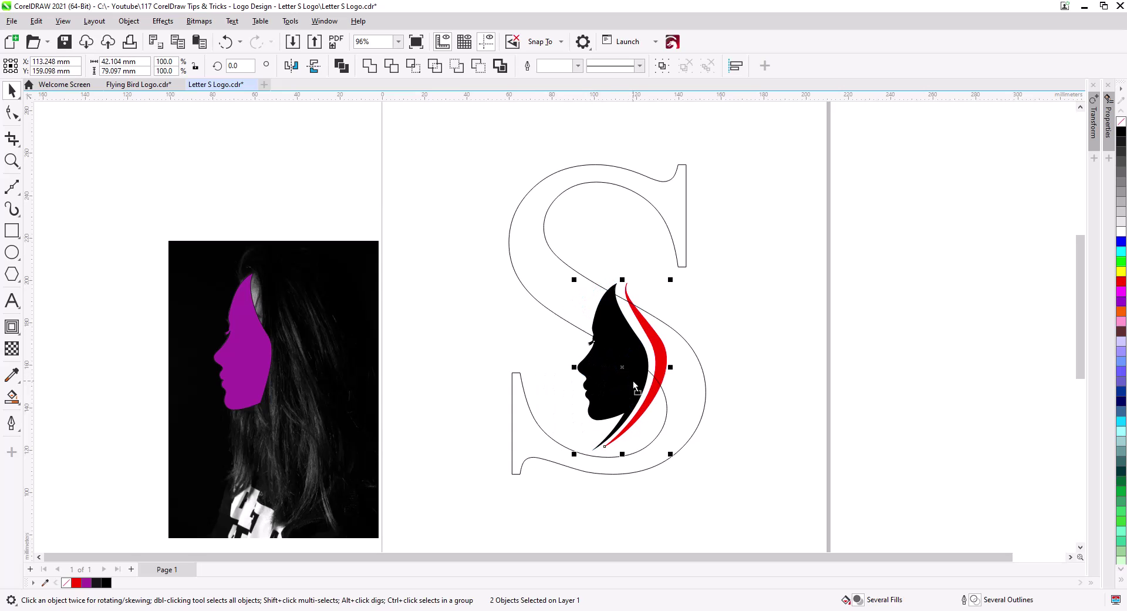
left_click(637, 393)
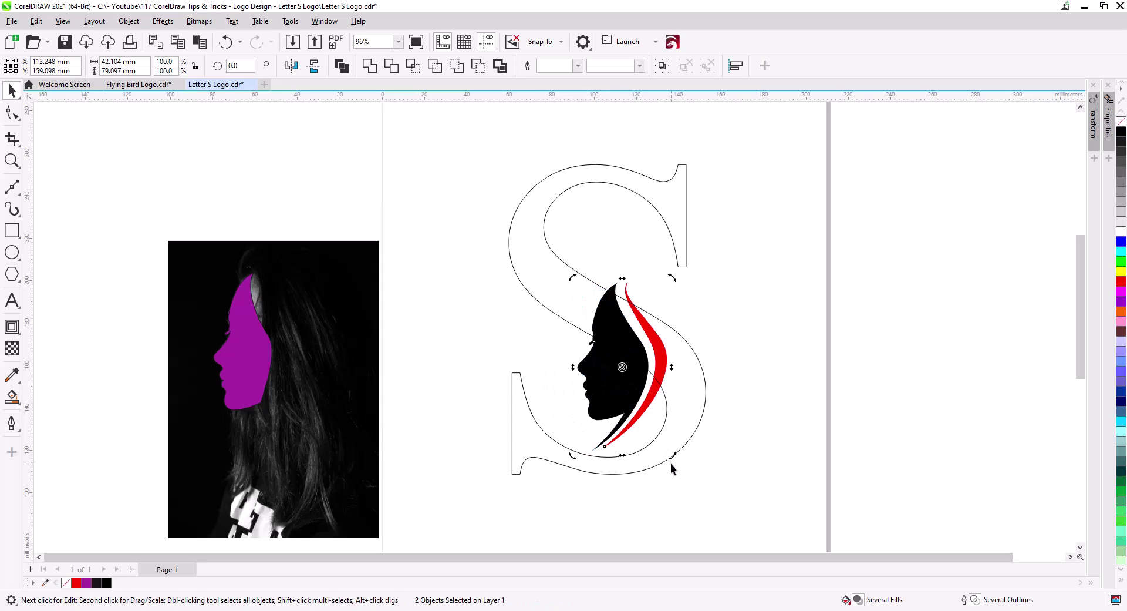
left_click_drag(672, 457, 624, 417)
left_click(635, 390)
scroll(626, 423, "up", 1)
left_click(662, 387)
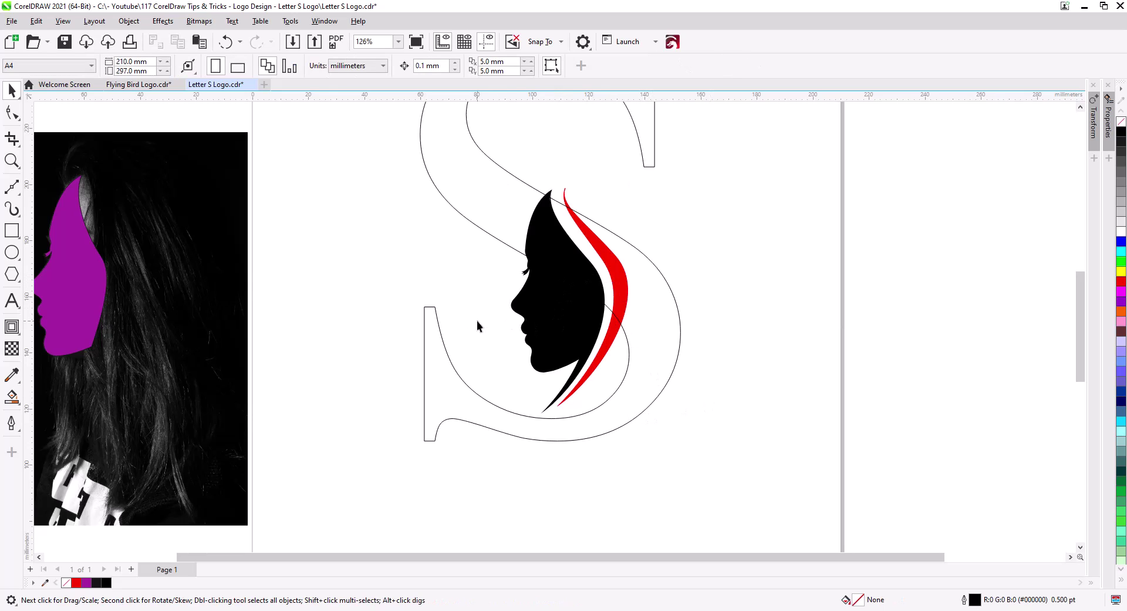
Step: Give the red crescent and the face silhouette a black outline with no fill
left_click(611, 335)
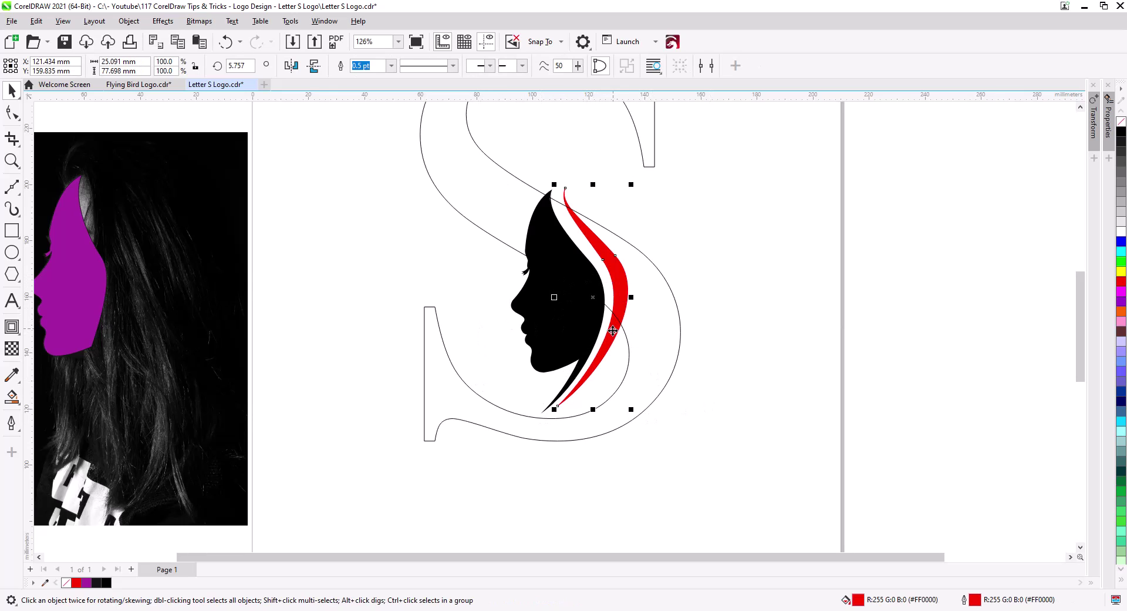
left_click(585, 333, "shift")
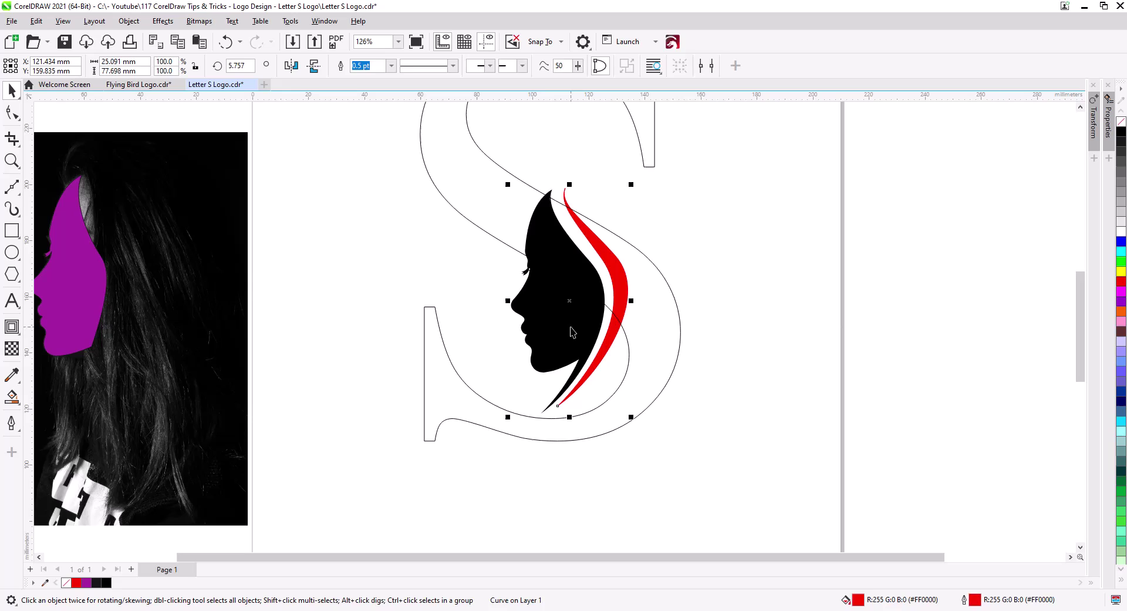
right_click(1121, 133)
left_click(1122, 121)
left_click(885, 302)
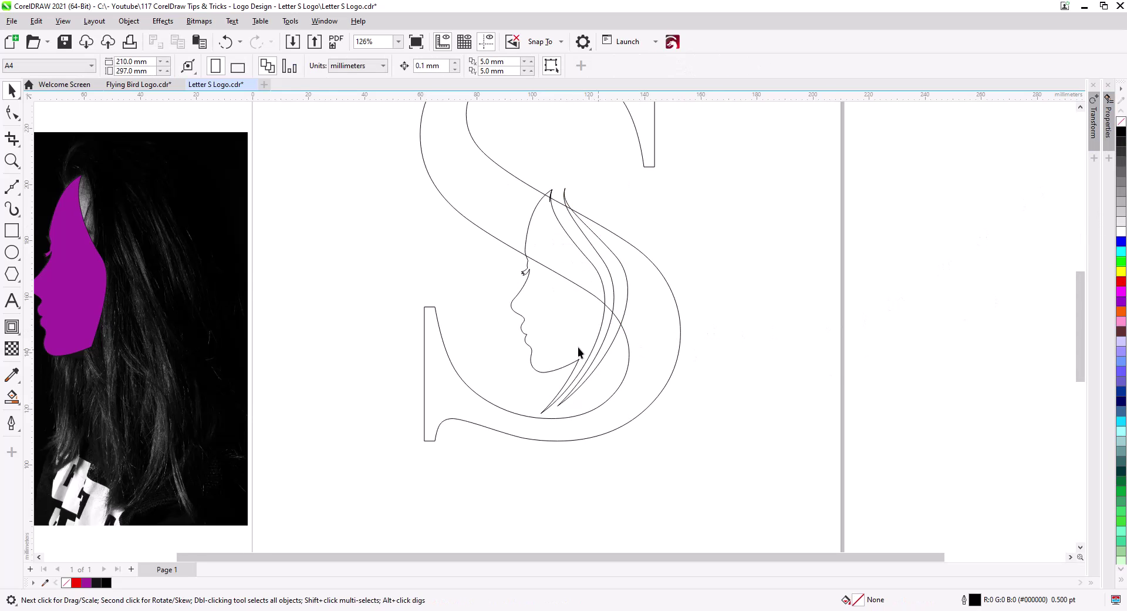
Step: Delete the lower node of the stray sliver at the face silhouette's top tip
left_click(541, 329)
left_click(23, 118)
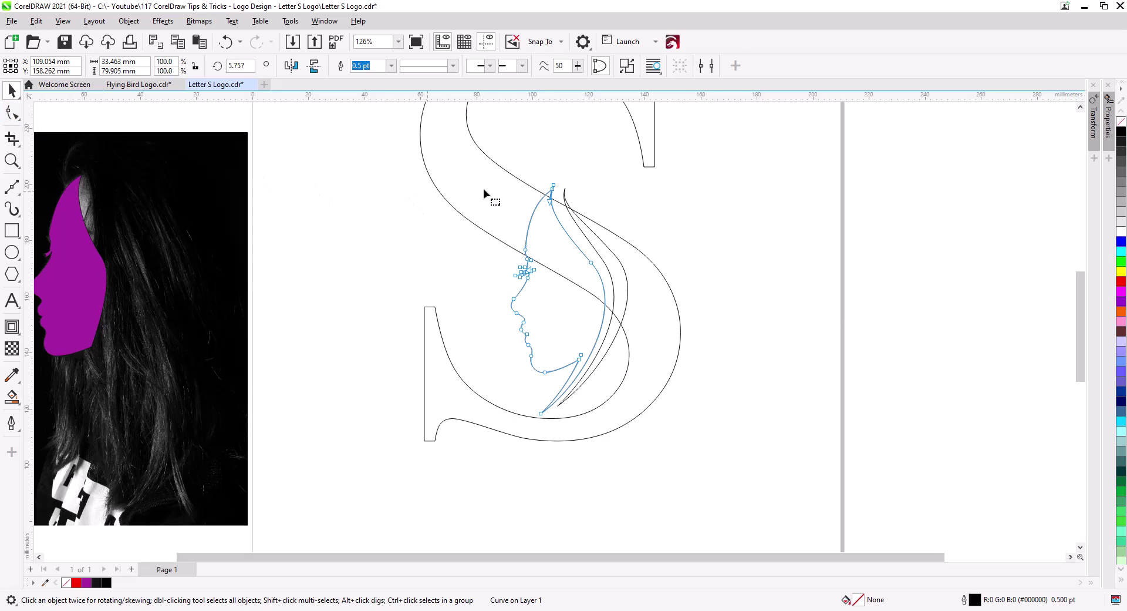
scroll(550, 195, "up", 8)
left_click_drag(569, 200, 578, 316)
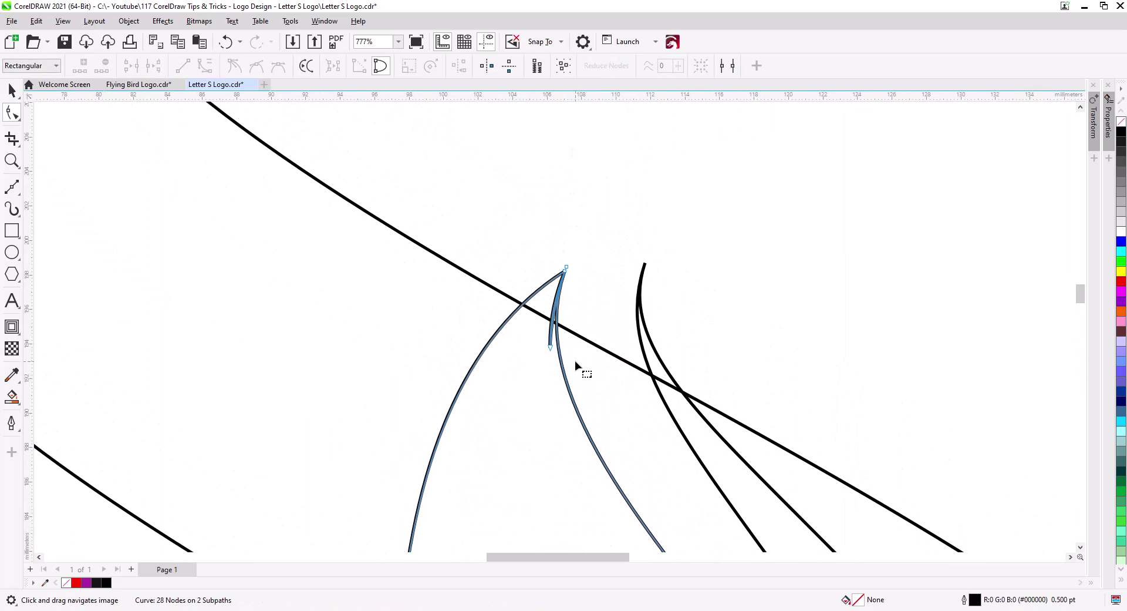
left_click(552, 343)
key("Delete")
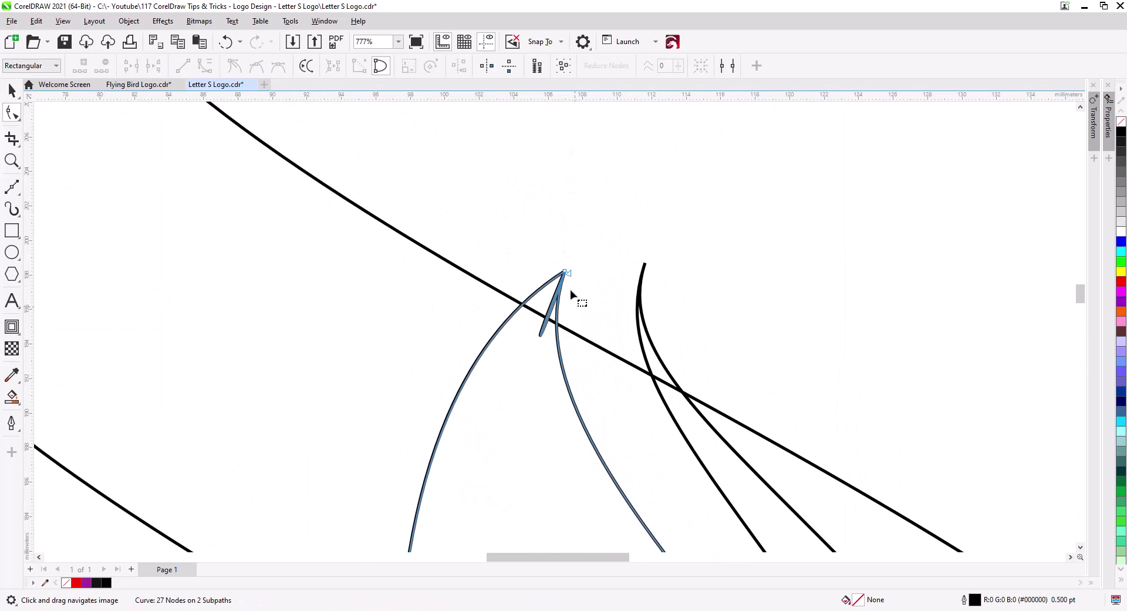
Step: Pull the remaining sliver node away from the silhouette's top tip and delete it
scroll(569, 278, "up", 4)
left_click(561, 261)
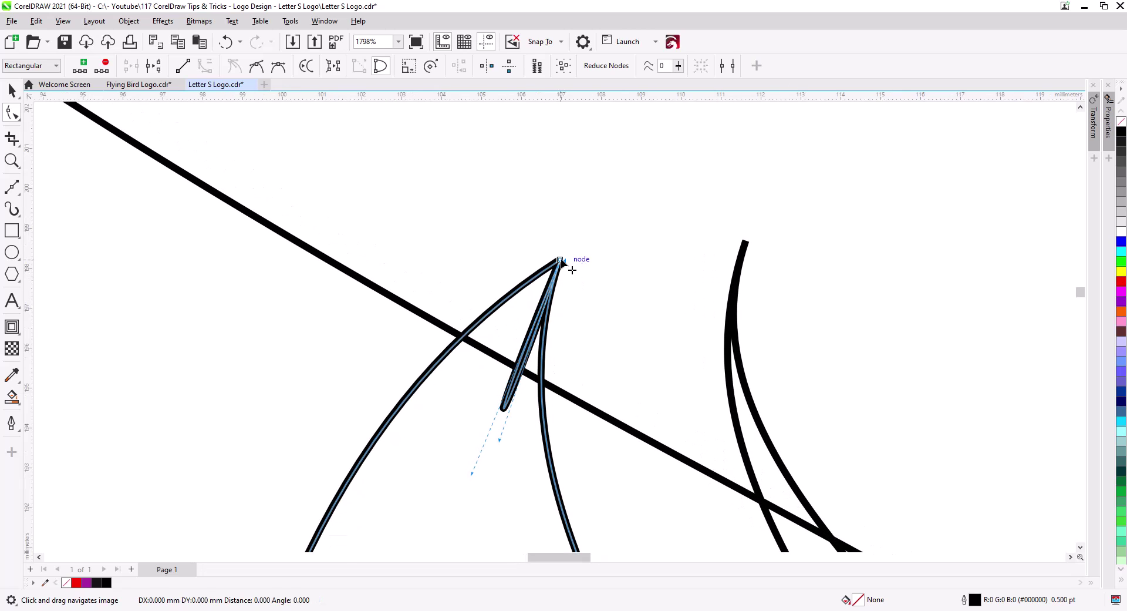
left_click(11, 91)
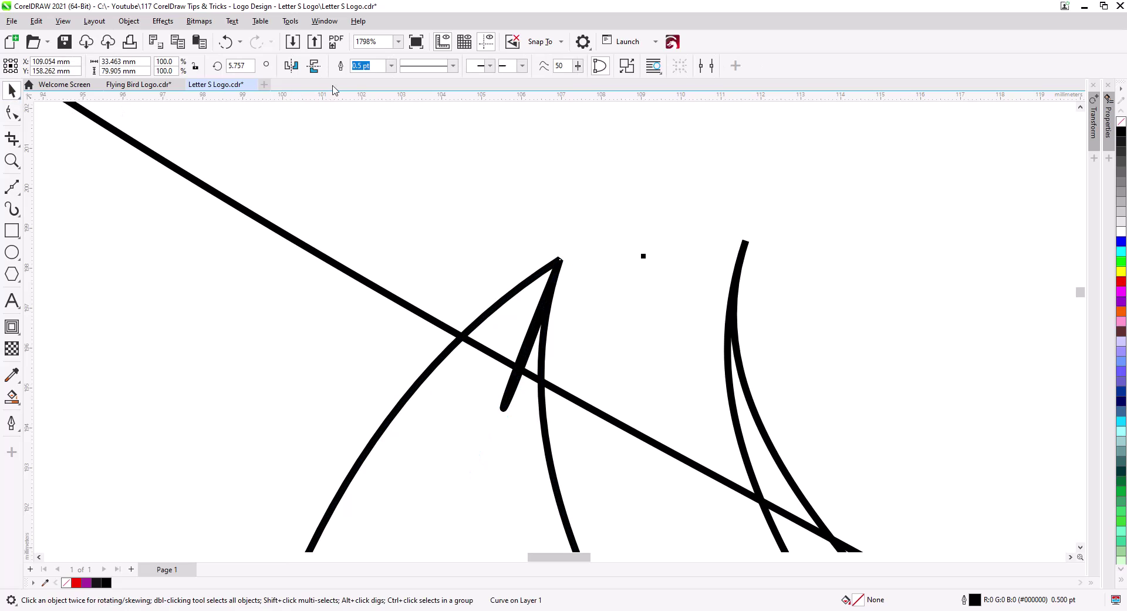
left_click(12, 118)
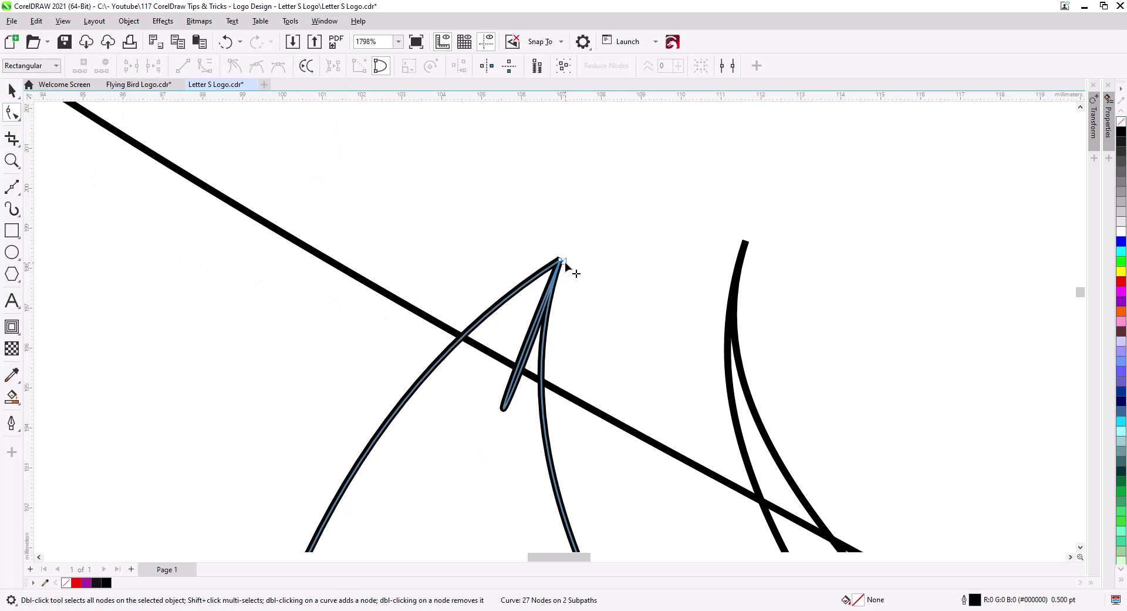
left_click_drag(565, 261, 599, 306)
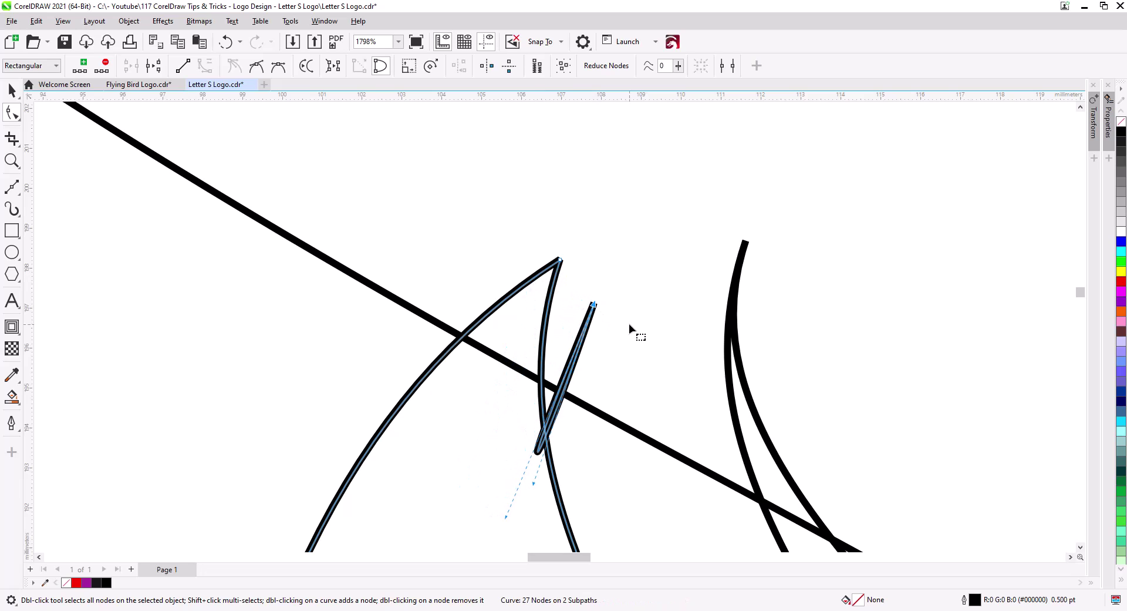
key("Delete")
Step: Move the separate crescent's top tip closer to the silhouette's tip and adjust the curve of its inner edge
scroll(506, 354, "down", 6)
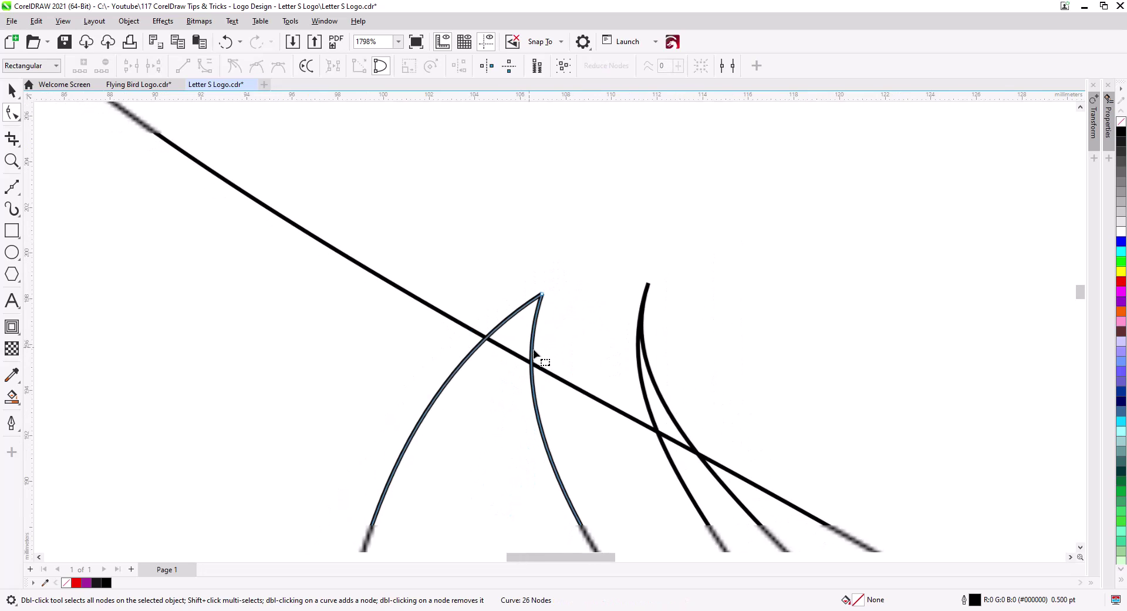
left_click_drag(571, 413, 565, 341)
left_click(573, 287)
left_click_drag(573, 258, 566, 266)
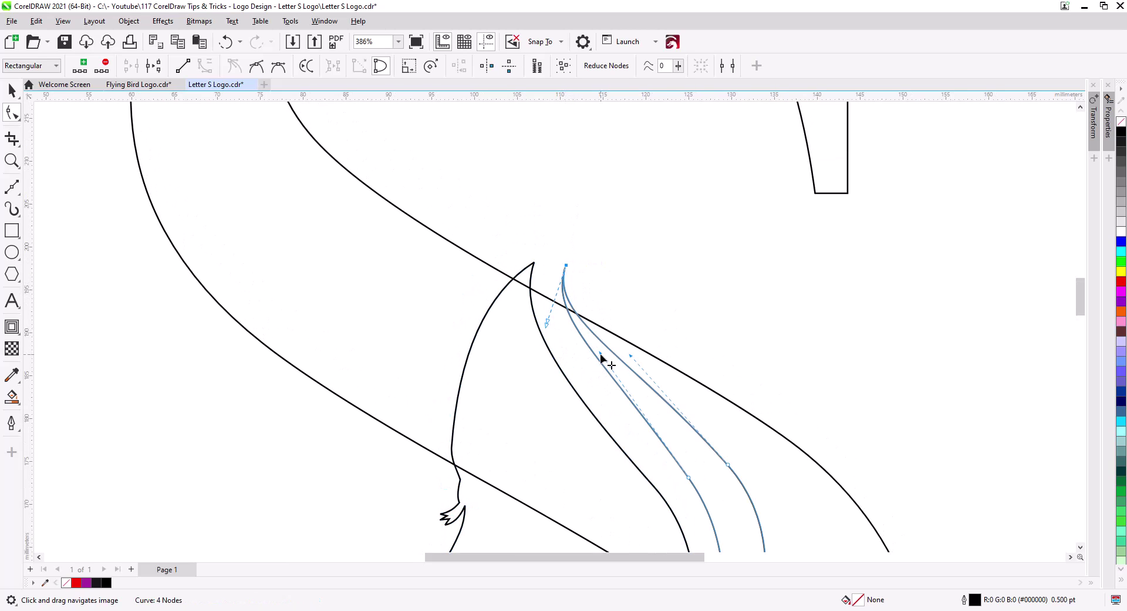
left_click_drag(601, 353, 596, 357)
left_click_drag(657, 419, 571, 301)
scroll(571, 302, "down", 3)
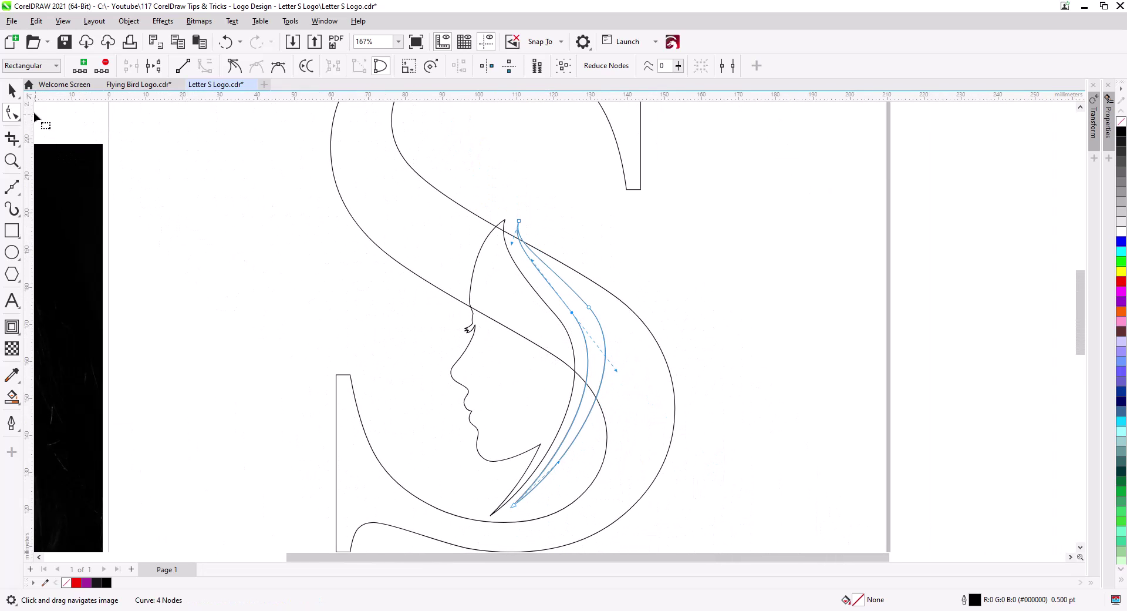
left_click(12, 90)
left_click(316, 263)
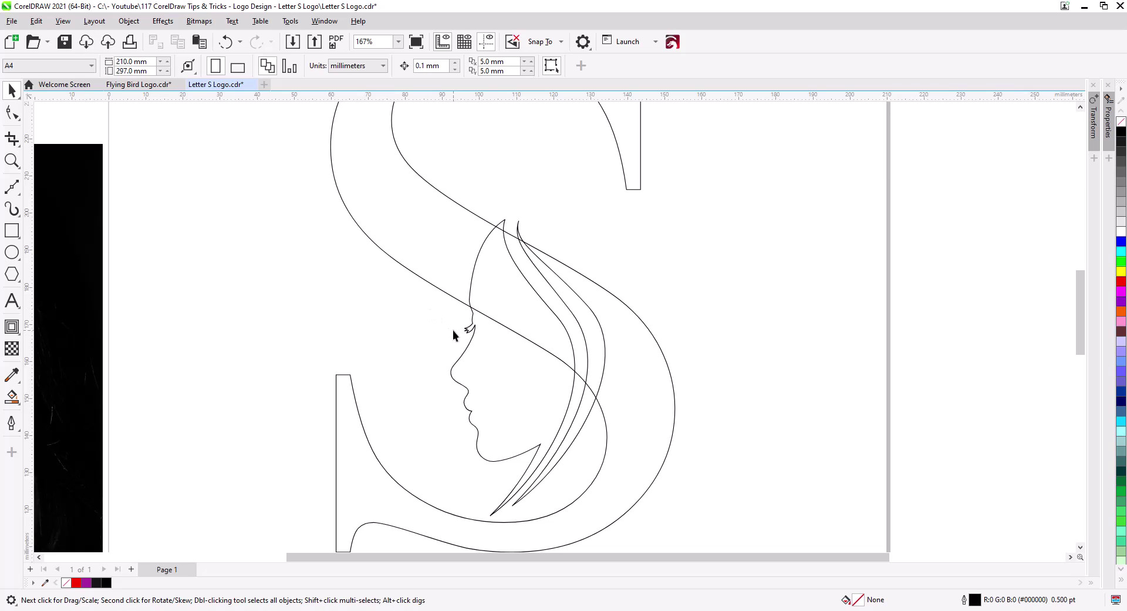
Step: Add a one-step outside contour with a 5.117 mm offset around the face silhouette and break it apart
left_click(515, 452)
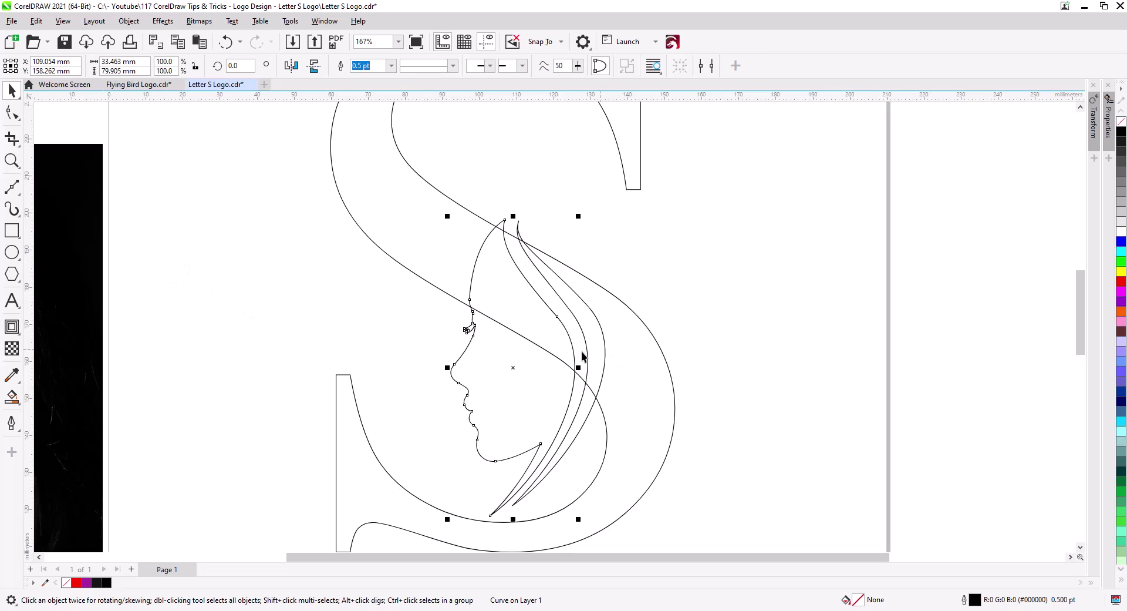
left_click(13, 326)
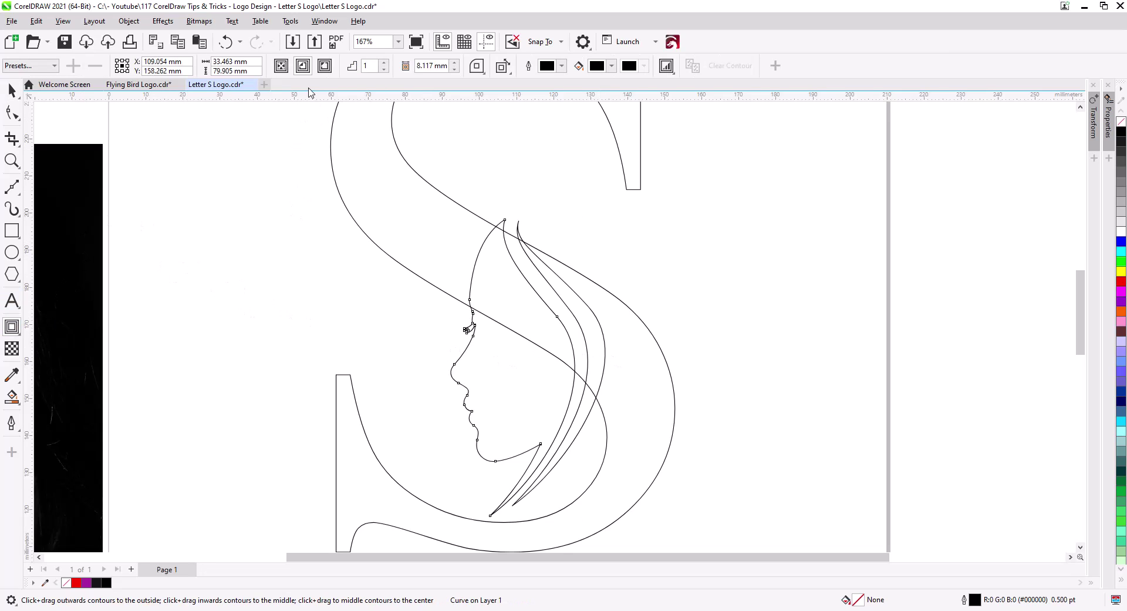
left_click(324, 67)
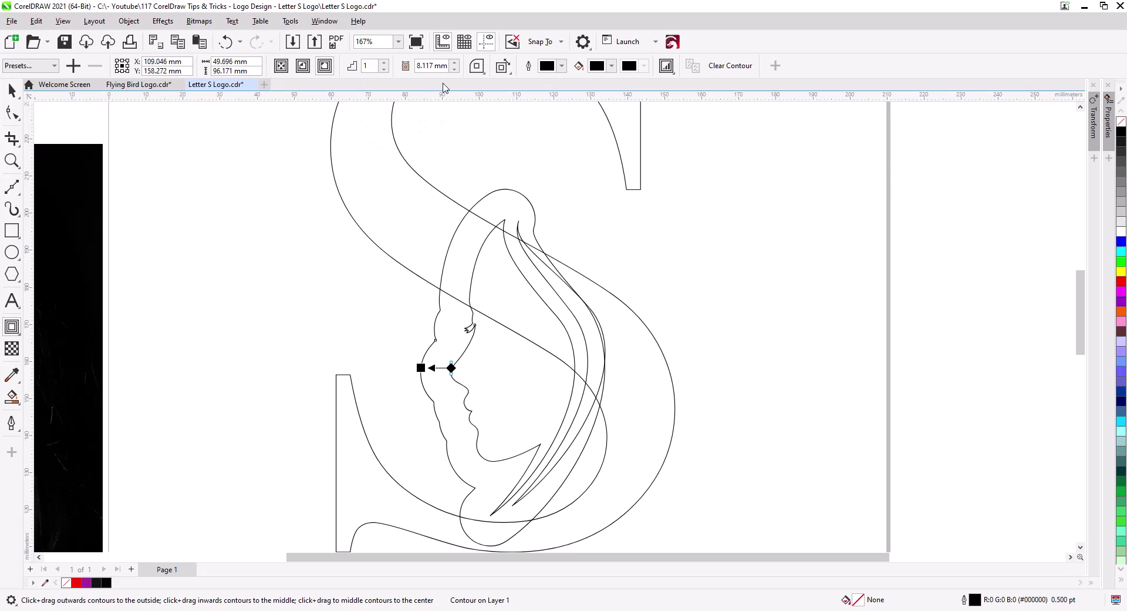
left_click_drag(458, 69, 459, 70)
left_click(11, 90)
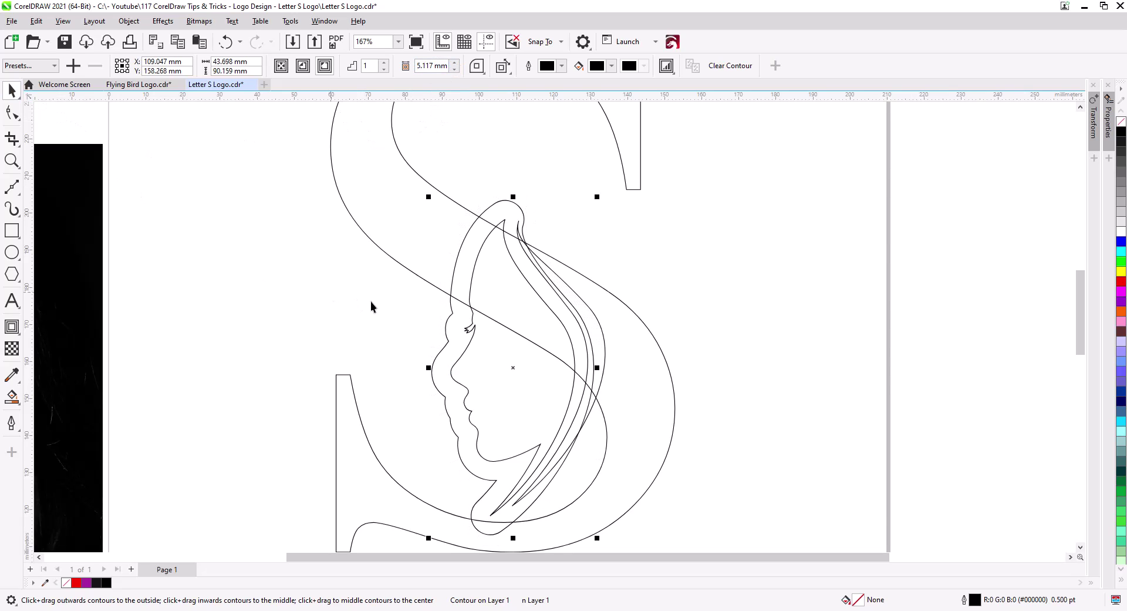
right_click(449, 340)
left_click(475, 350)
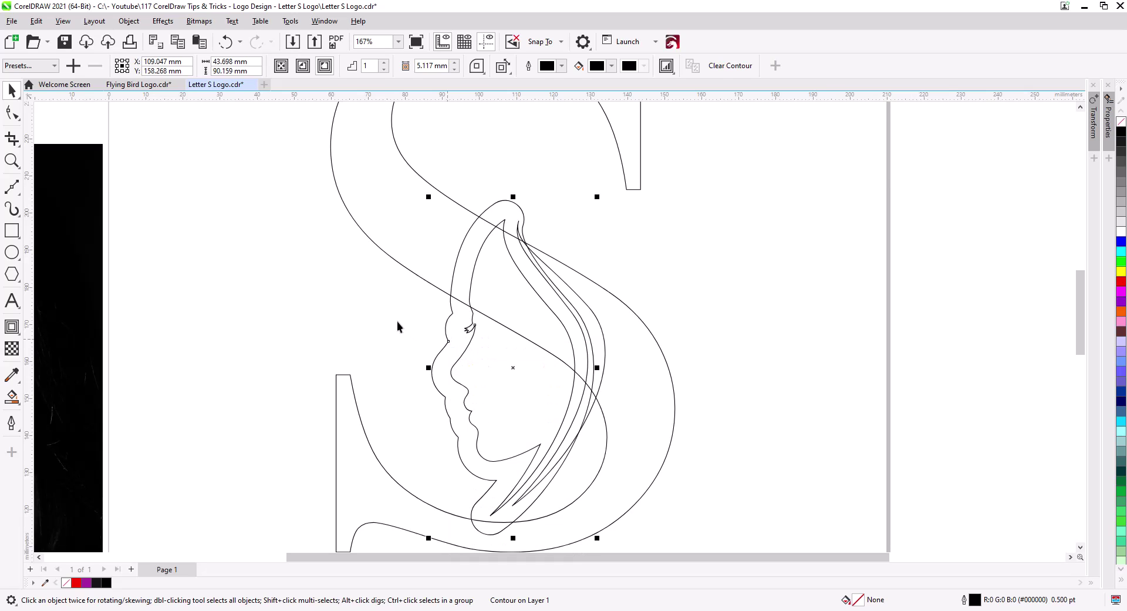
left_click(448, 342)
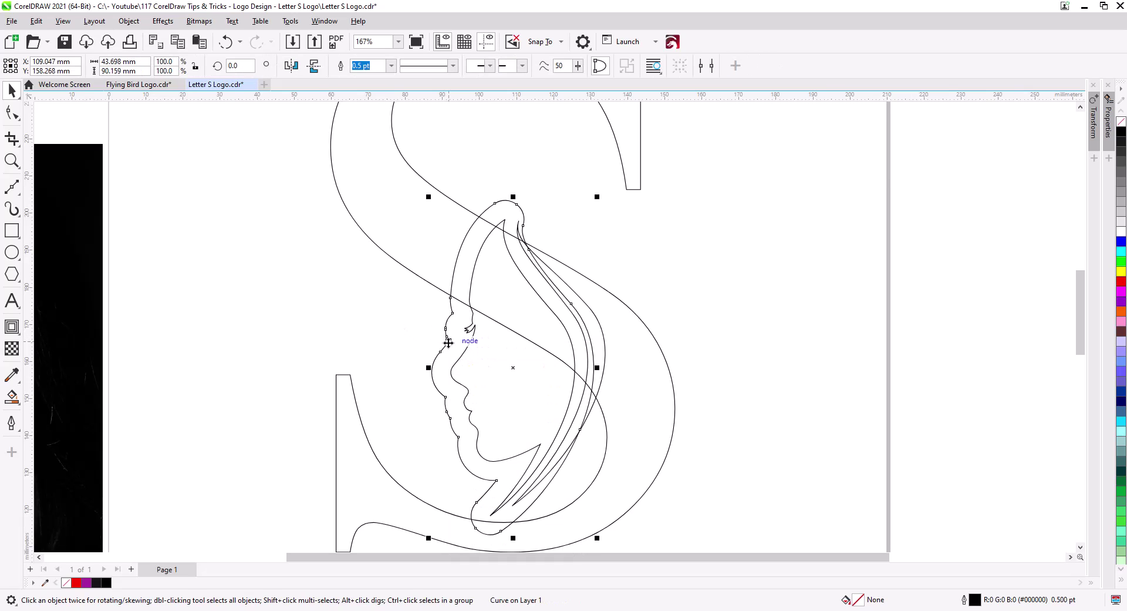
left_click(429, 273, "shift")
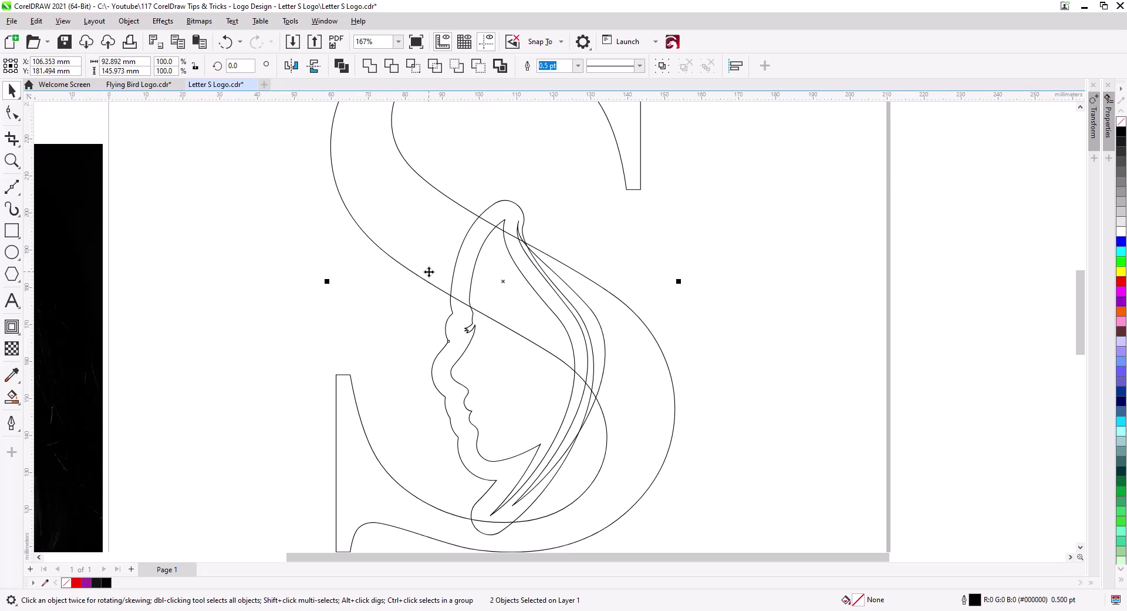
left_click(428, 359)
left_click(471, 476)
left_click(375, 305)
Step: Smart-fill the upper part of the letter S with purple, up to the contour around the face silhouette
left_click_drag(374, 300, 353, 370)
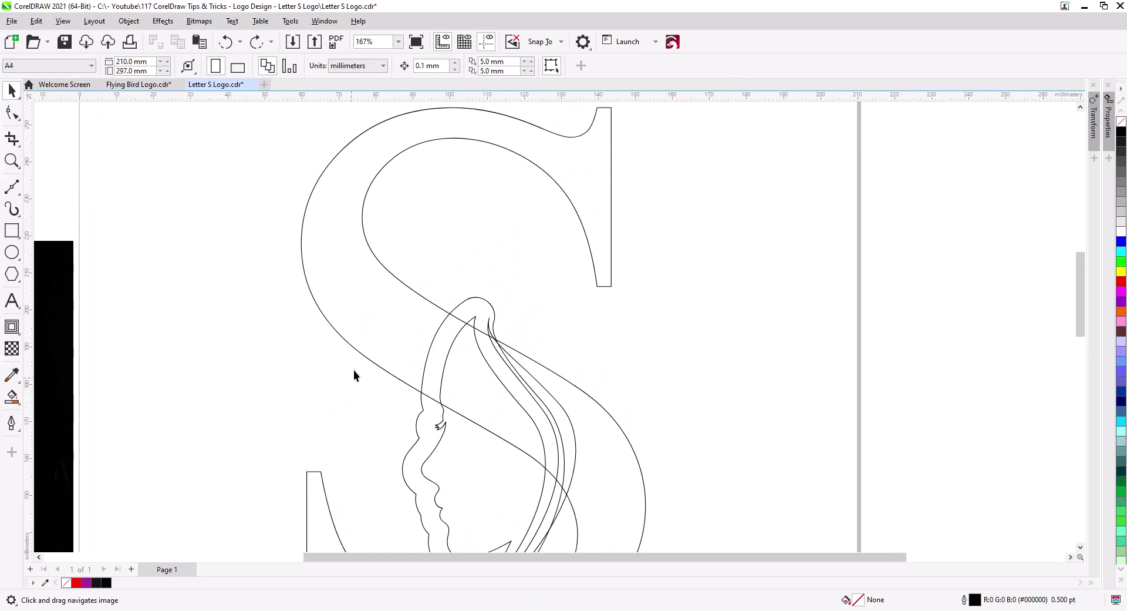
left_click(12, 397)
left_click(335, 272)
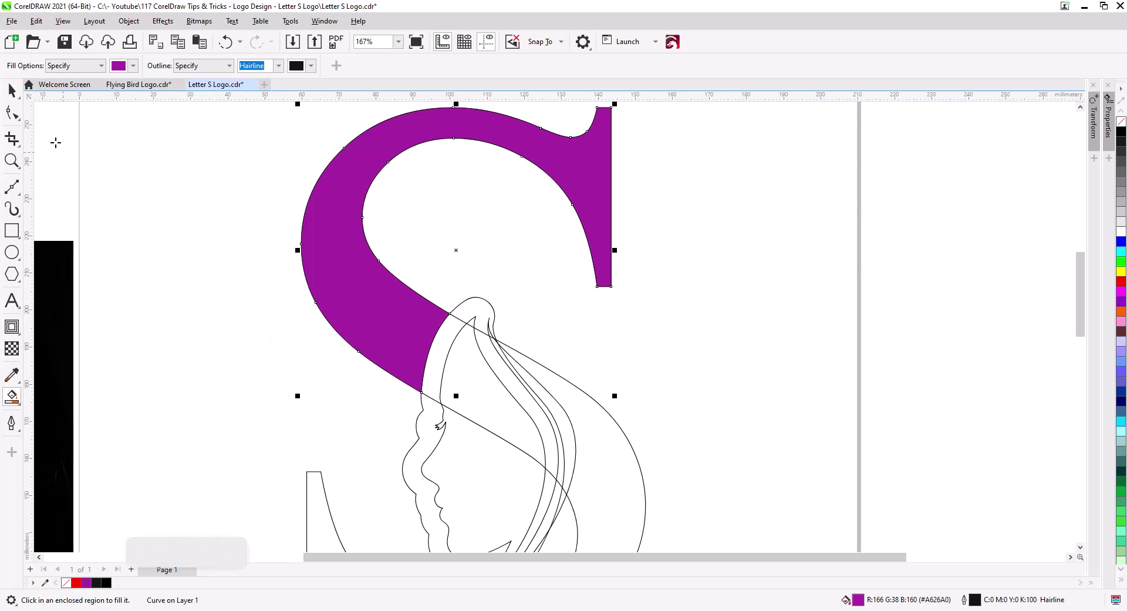
Step: Delete the contour curve around the face silhouette
left_click(12, 91)
left_click(269, 320)
left_click_drag(374, 387, 267, 231)
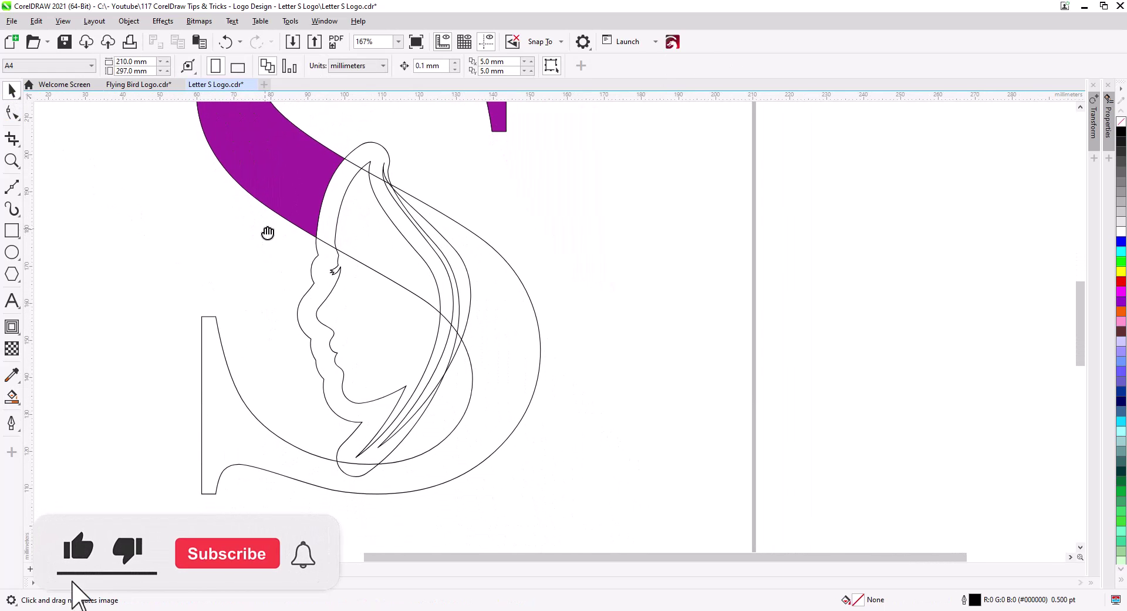
left_click(383, 149)
key("Delete")
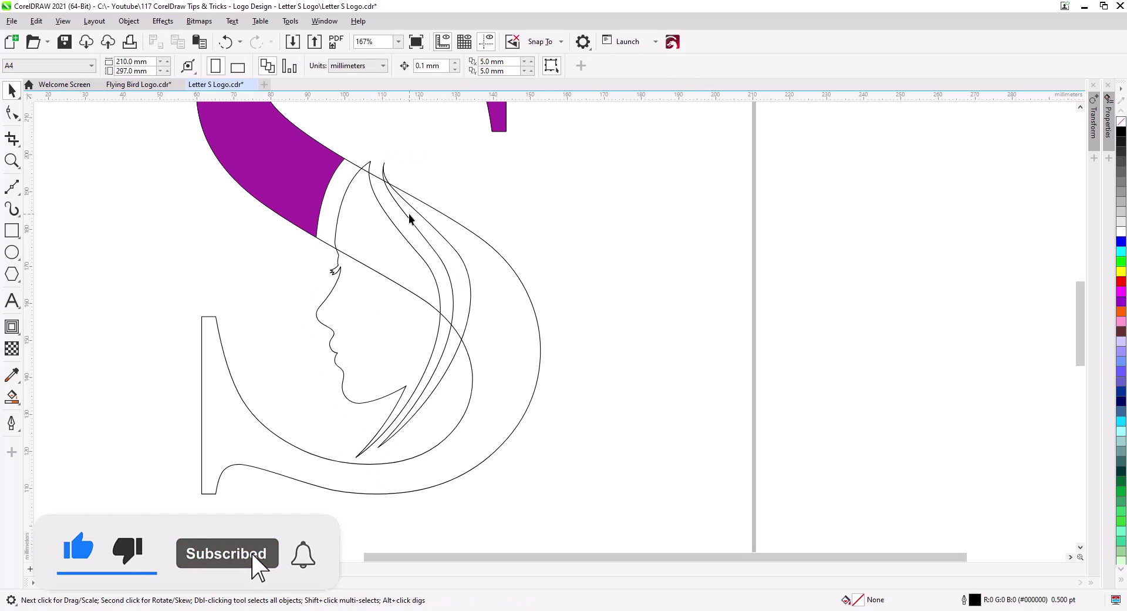
Step: Add a one-step outside contour with a 5.117 mm offset around the separate hair crescent and break it apart
left_click(404, 292)
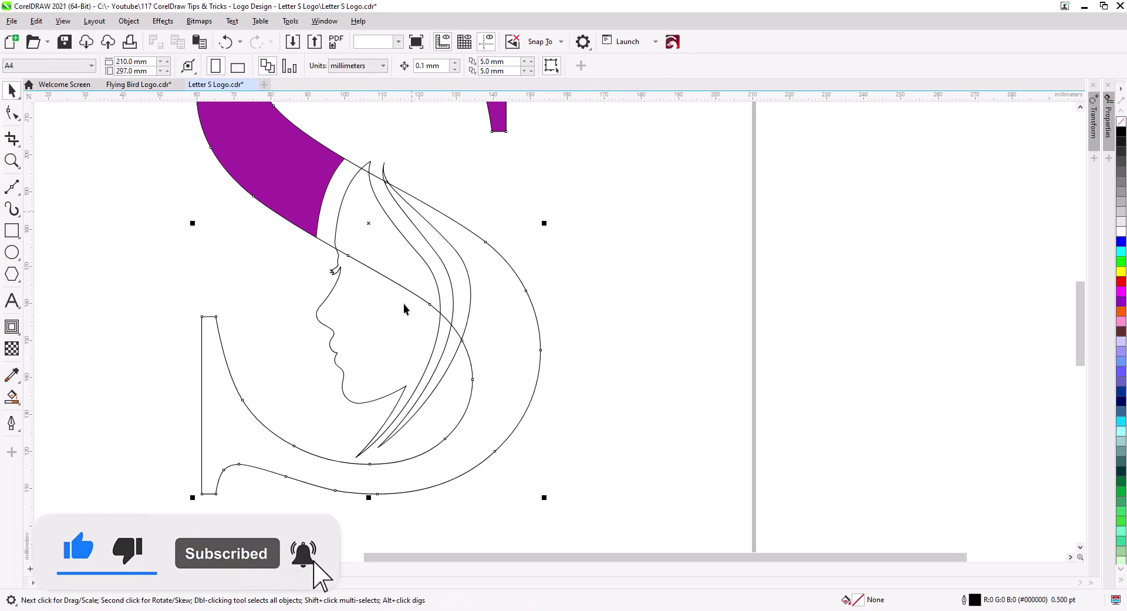
left_click(469, 290)
left_click(414, 414)
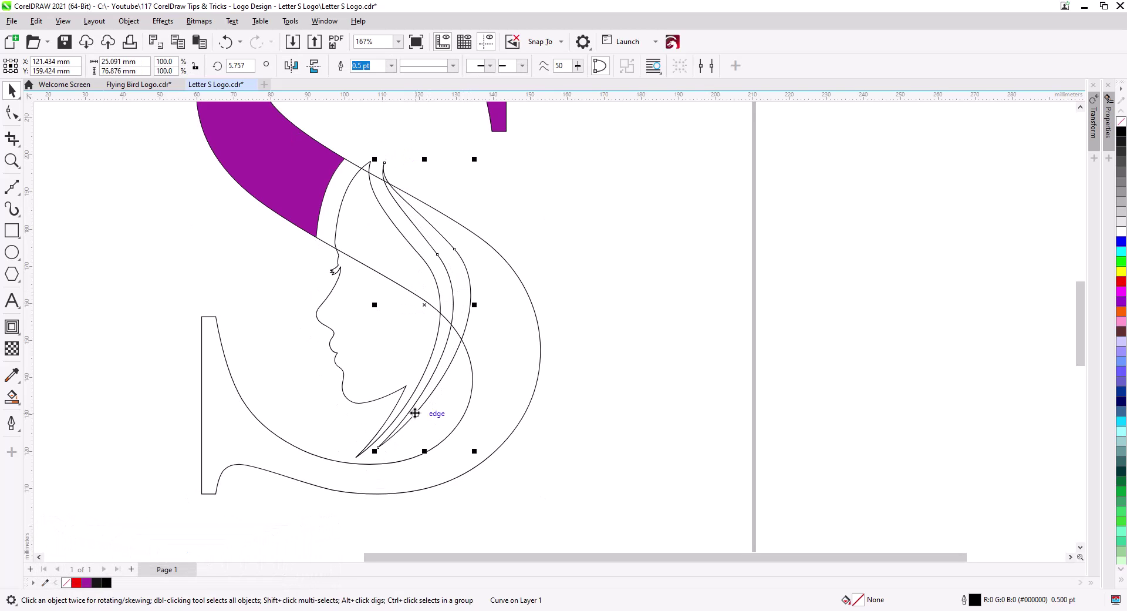
left_click(7, 324)
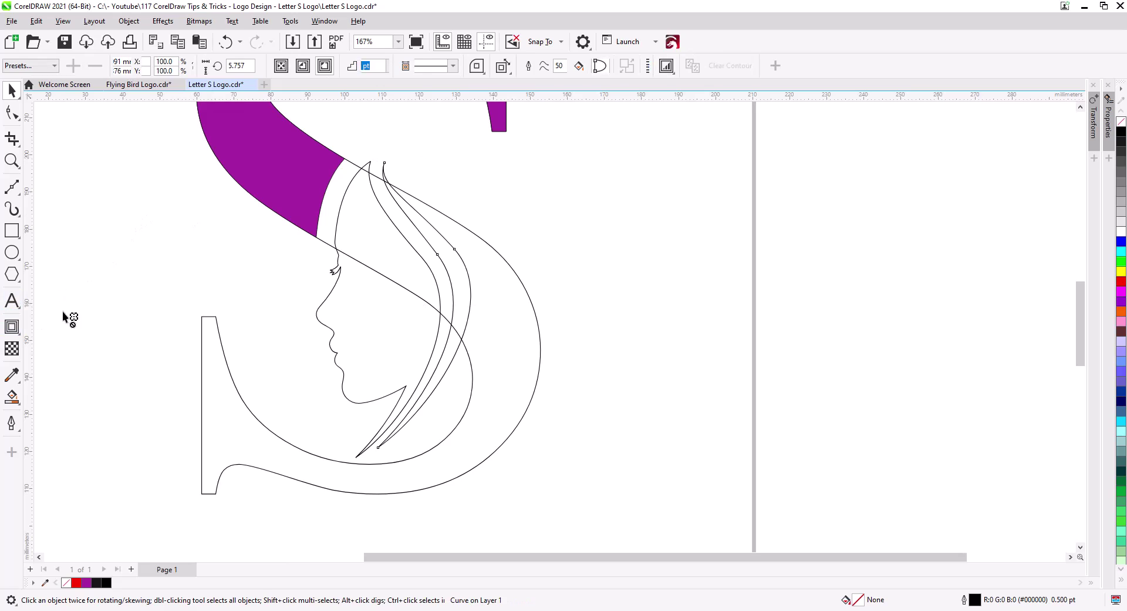
left_click(325, 66)
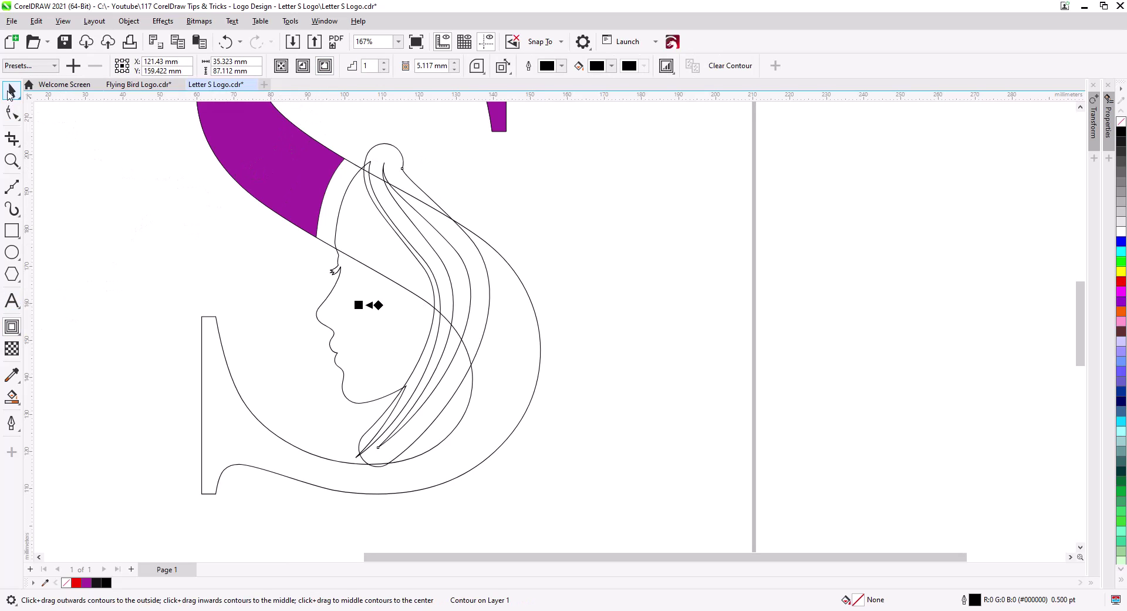
left_click(10, 91)
right_click(421, 190)
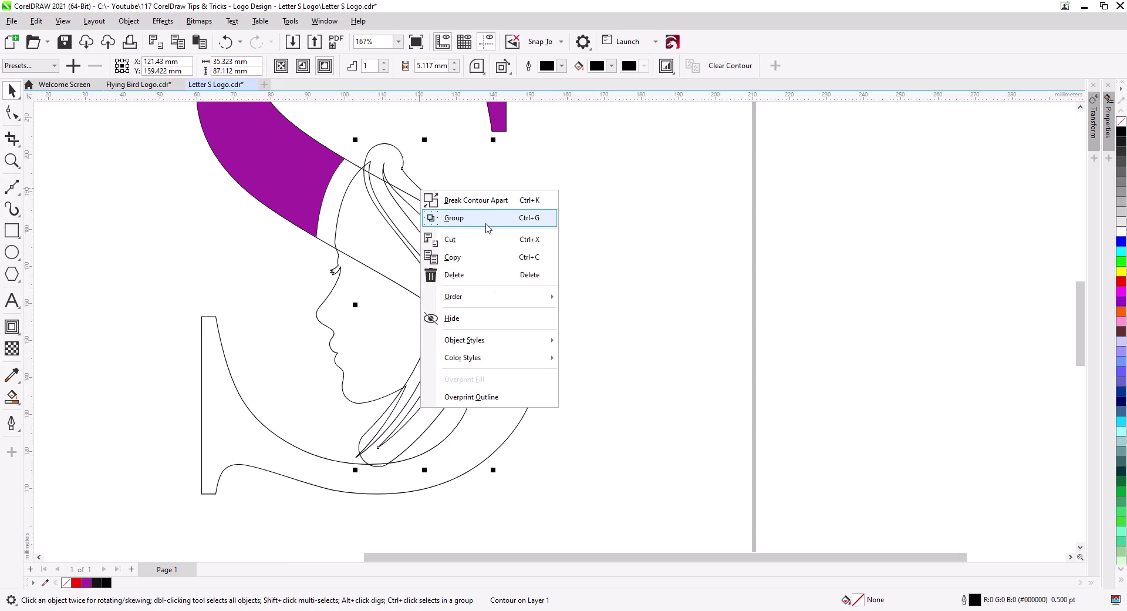
left_click(492, 203)
Step: Move the bottom end nodes of the crescent's contour down and outward until they cross the lower stroke of the S
scroll(623, 395, "down", 3)
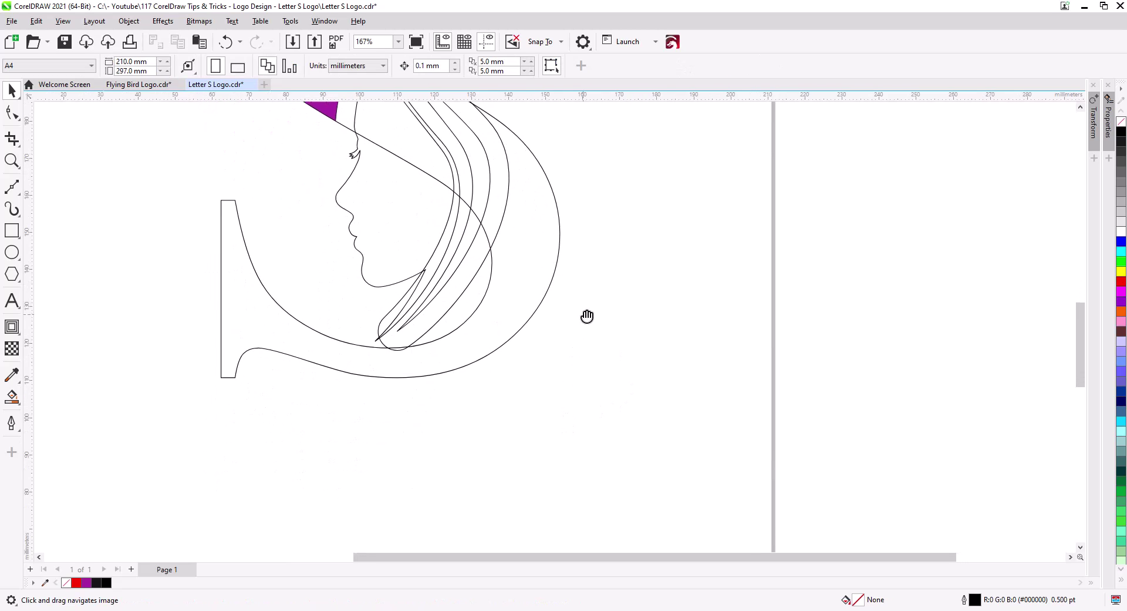
left_click(442, 315)
left_click(14, 120)
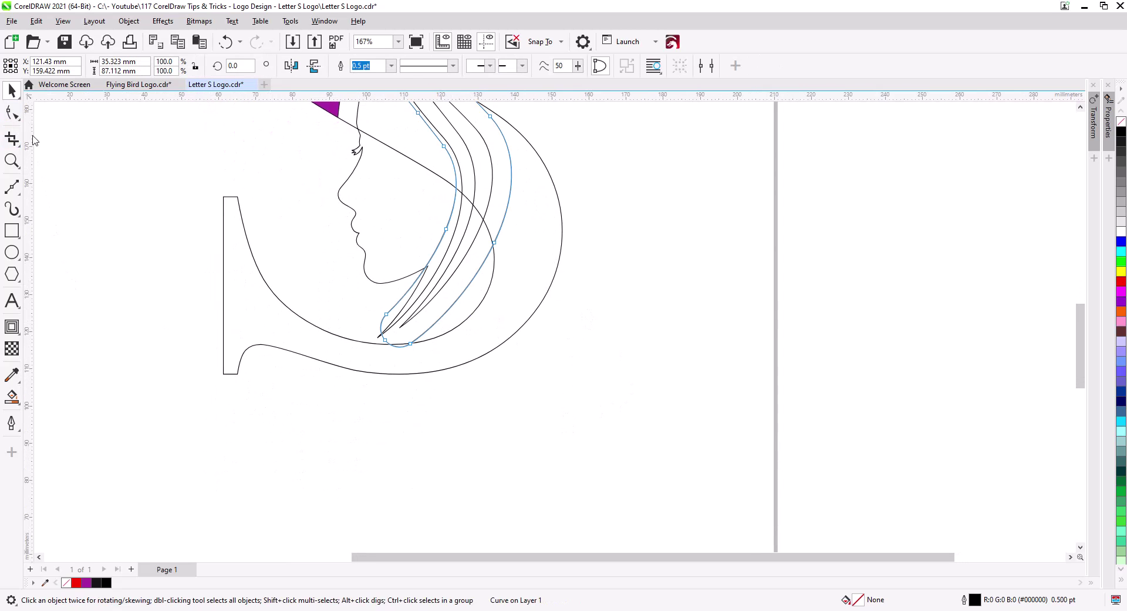
left_click_drag(353, 367, 426, 442)
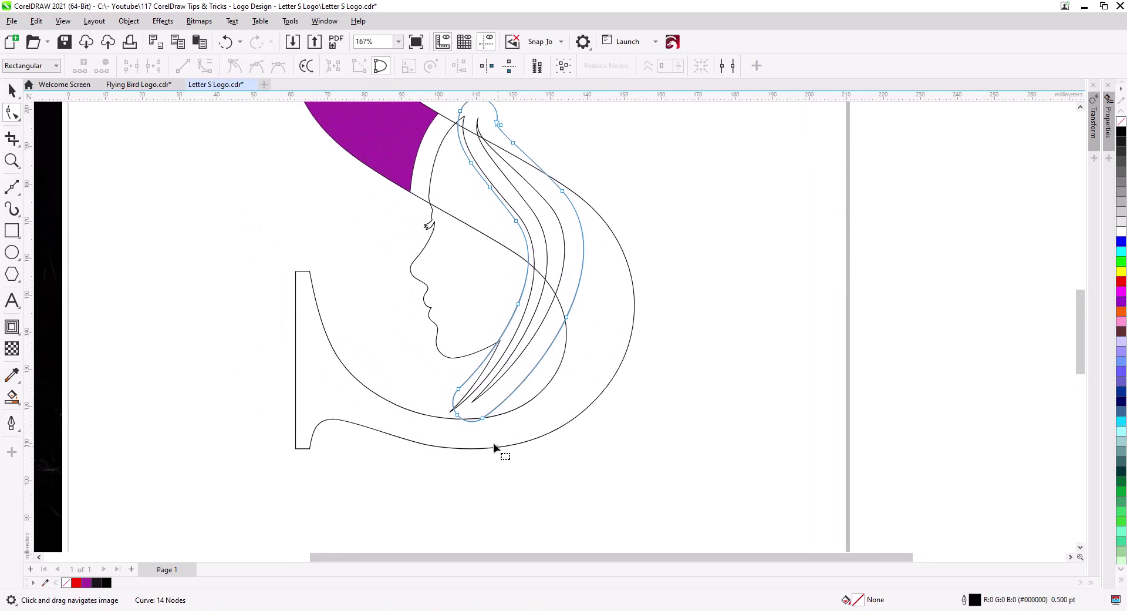
left_click_drag(498, 453, 437, 379)
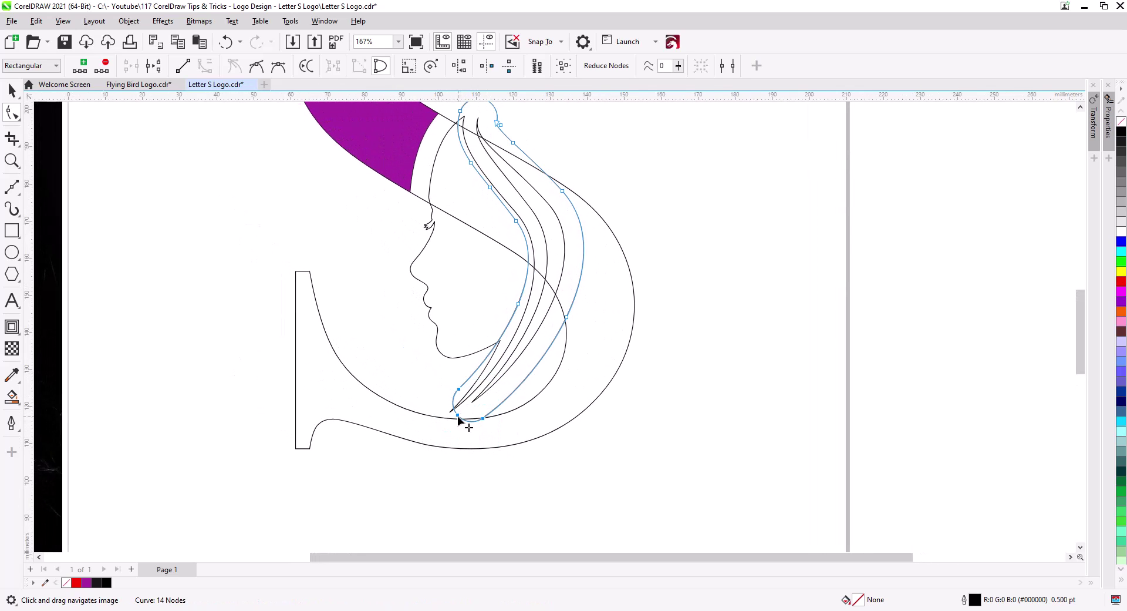
left_click_drag(458, 416, 430, 448)
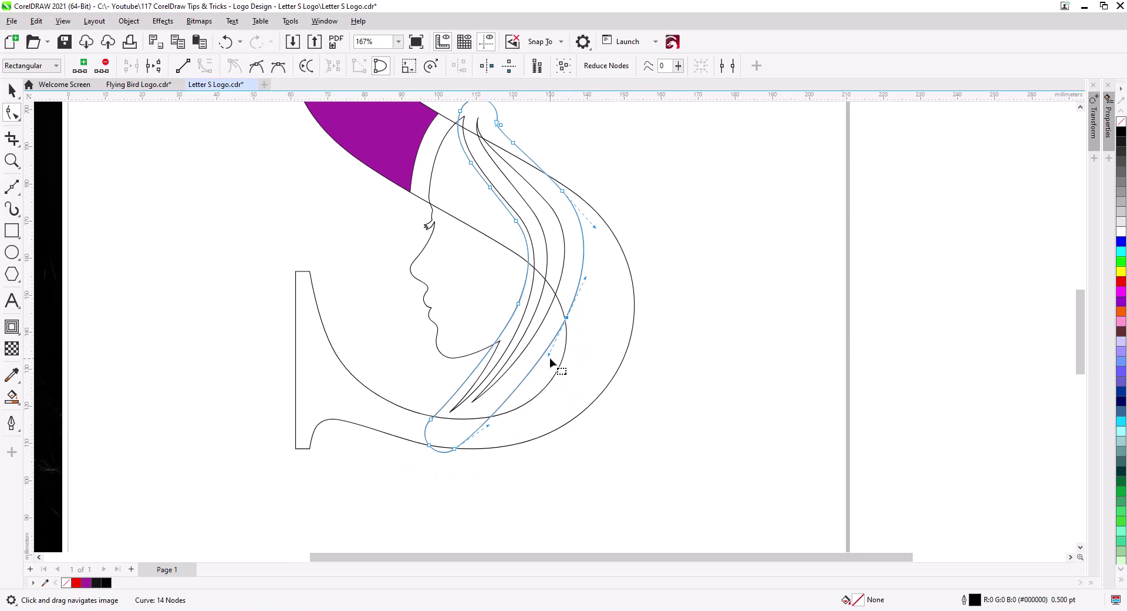
Step: Reshape the outer edge of the crescent's contour with its curve handles and shift its bottom node slightly inward
left_click_drag(488, 425, 495, 427)
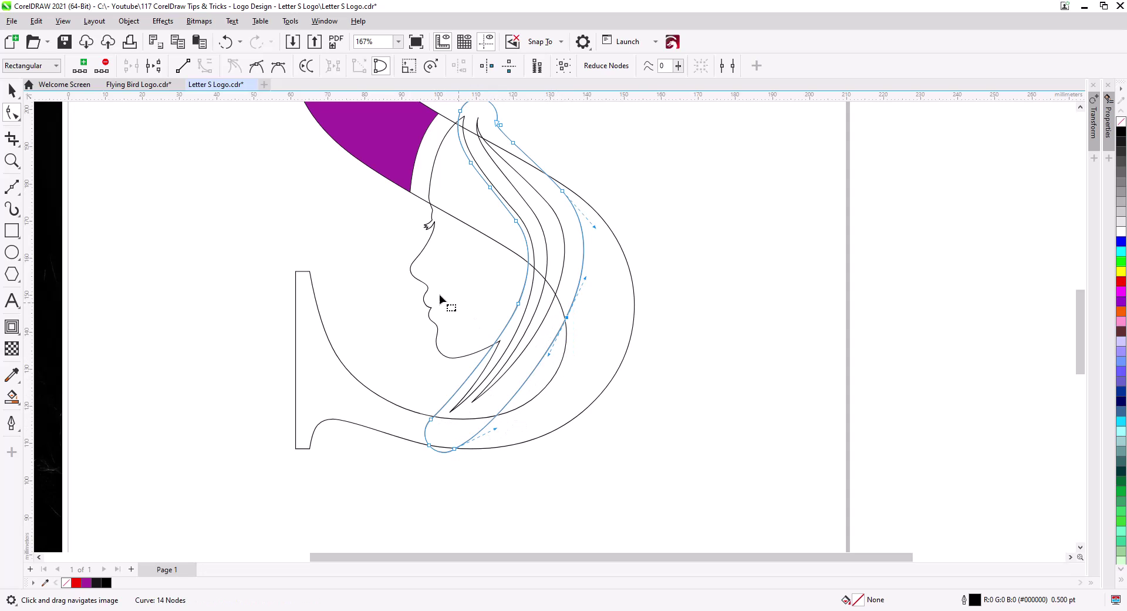
left_click(257, 66)
left_click_drag(549, 355, 549, 355)
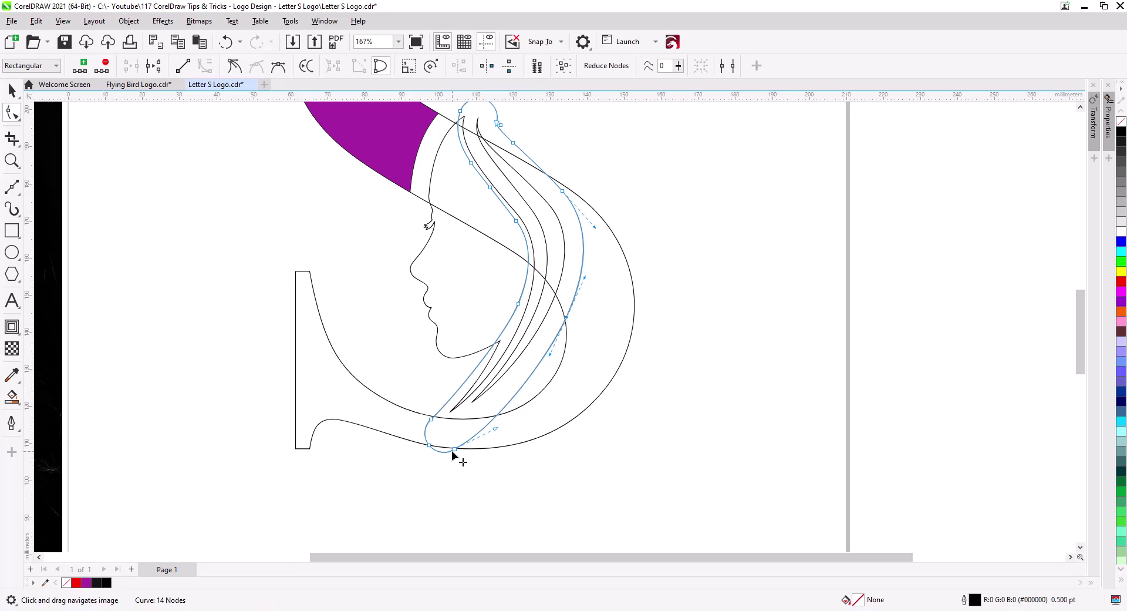
left_click_drag(453, 449, 444, 447)
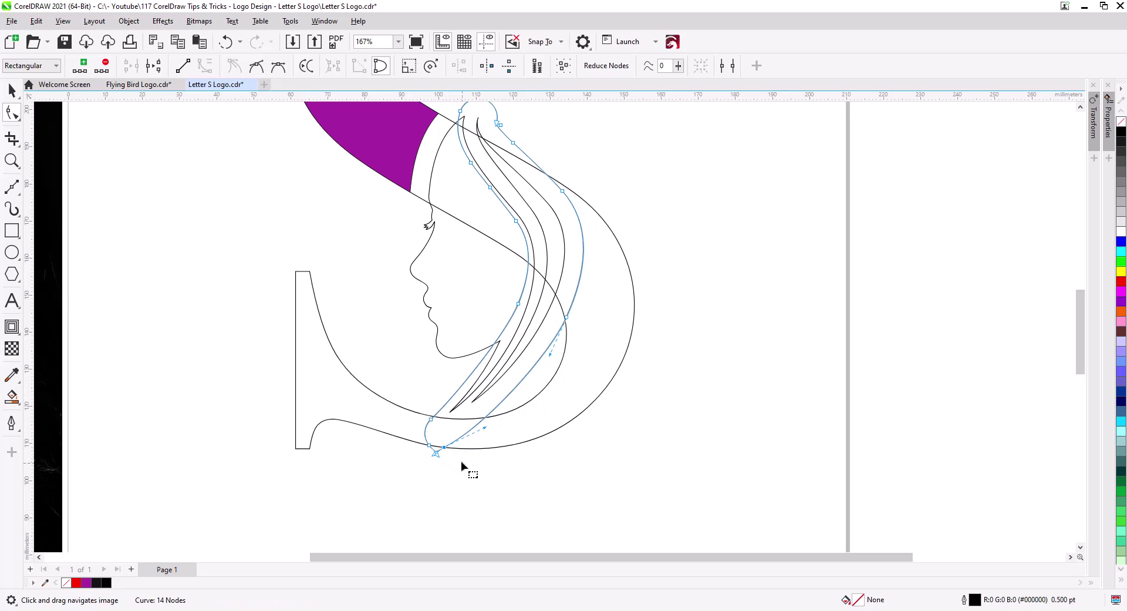
left_click(428, 463)
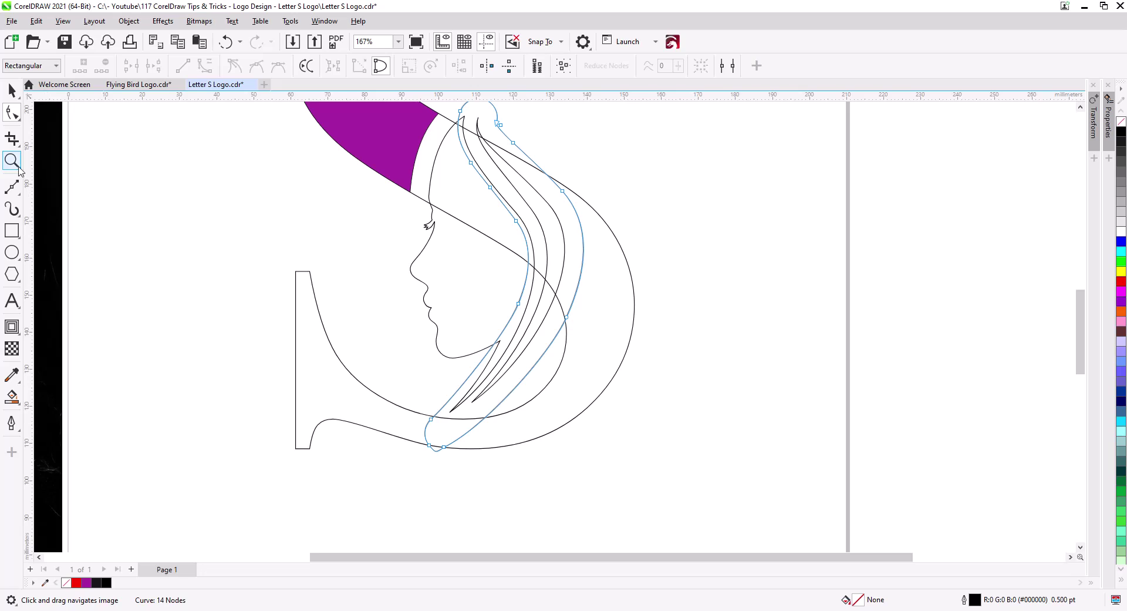
Step: Smart-fill the outer bowl and the lower serif section of the S with purple, divided by the crescent's contour
left_click(11, 396)
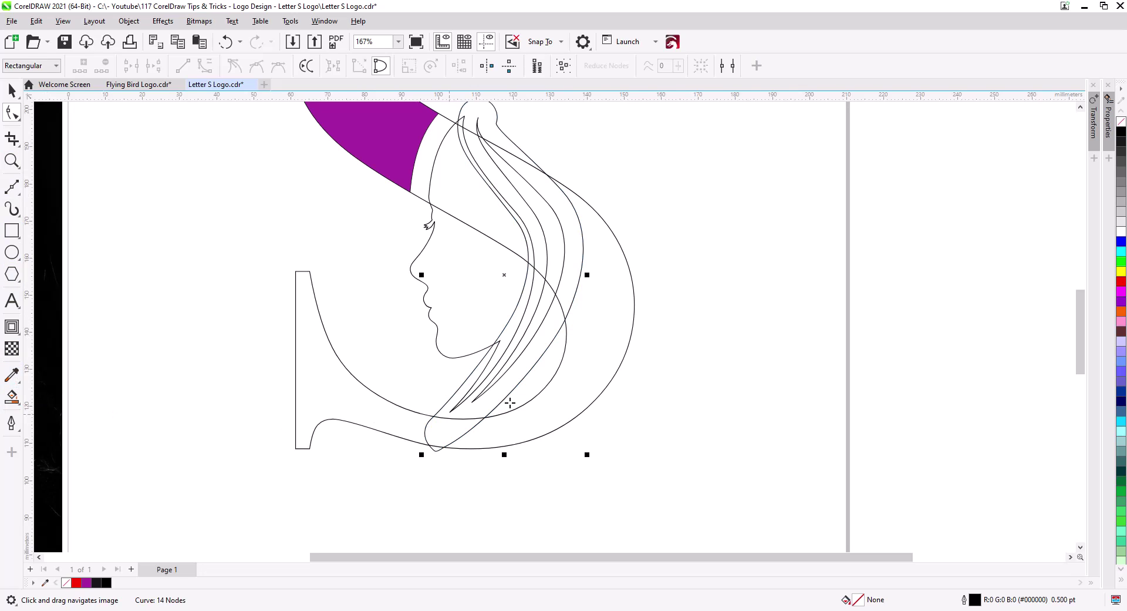
left_click(600, 374)
left_click(335, 392)
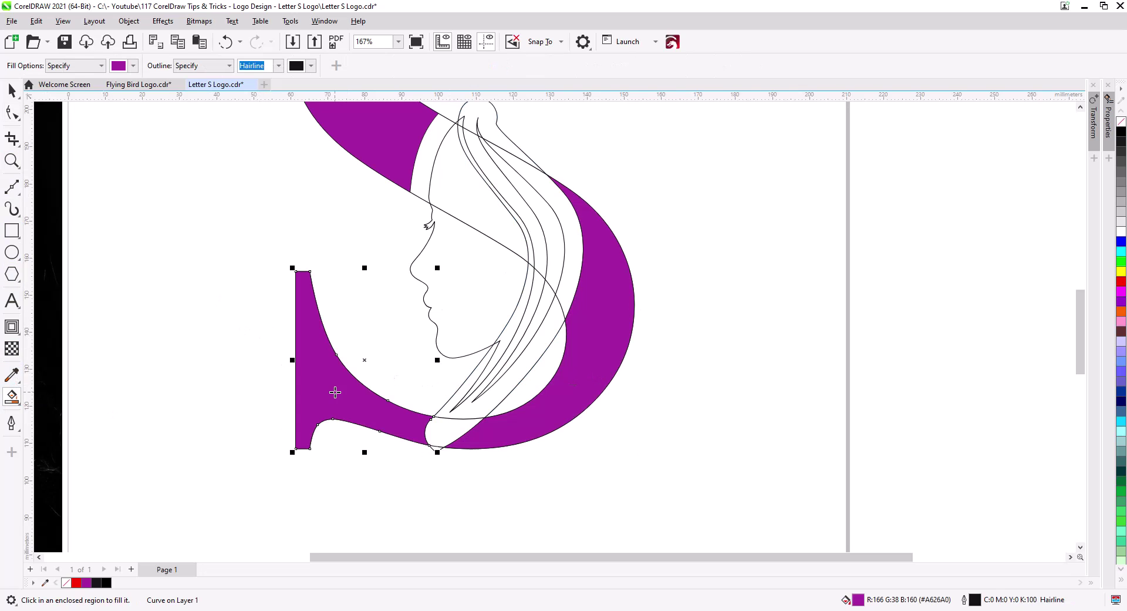
Step: Delete the original S outline and the contour curve around the hair crescent
left_click(11, 91)
left_click(405, 209)
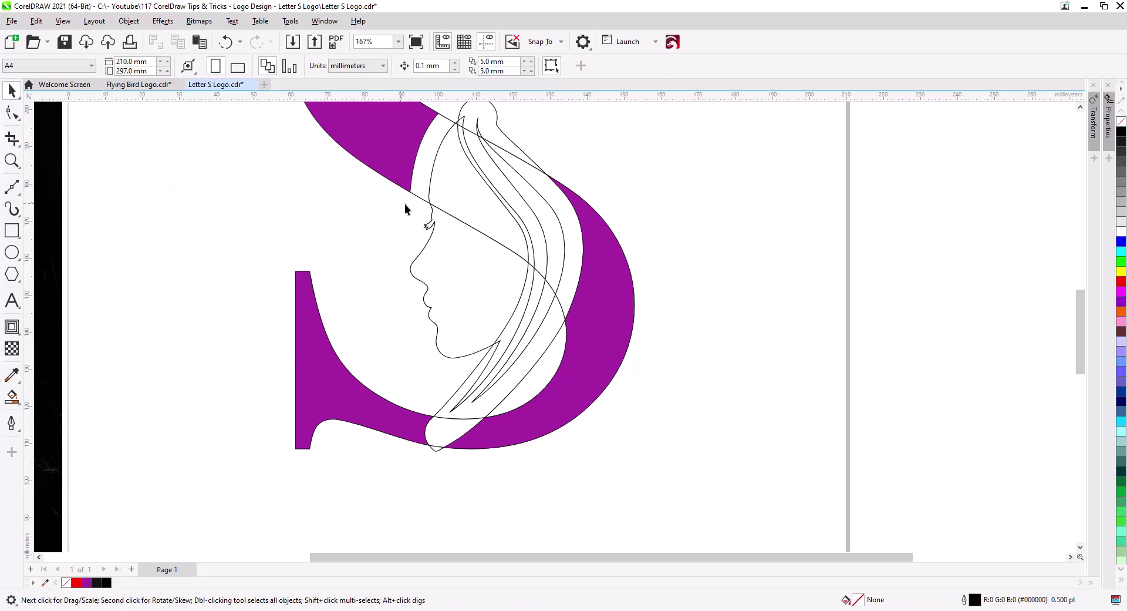
left_click(423, 199)
key("Delete")
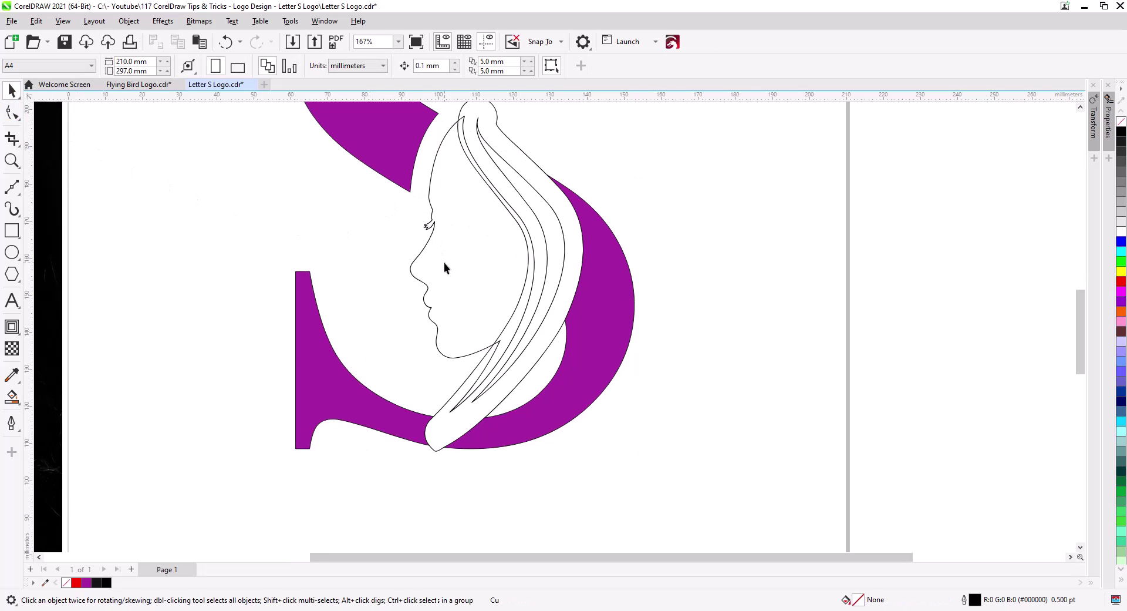
left_click(444, 413)
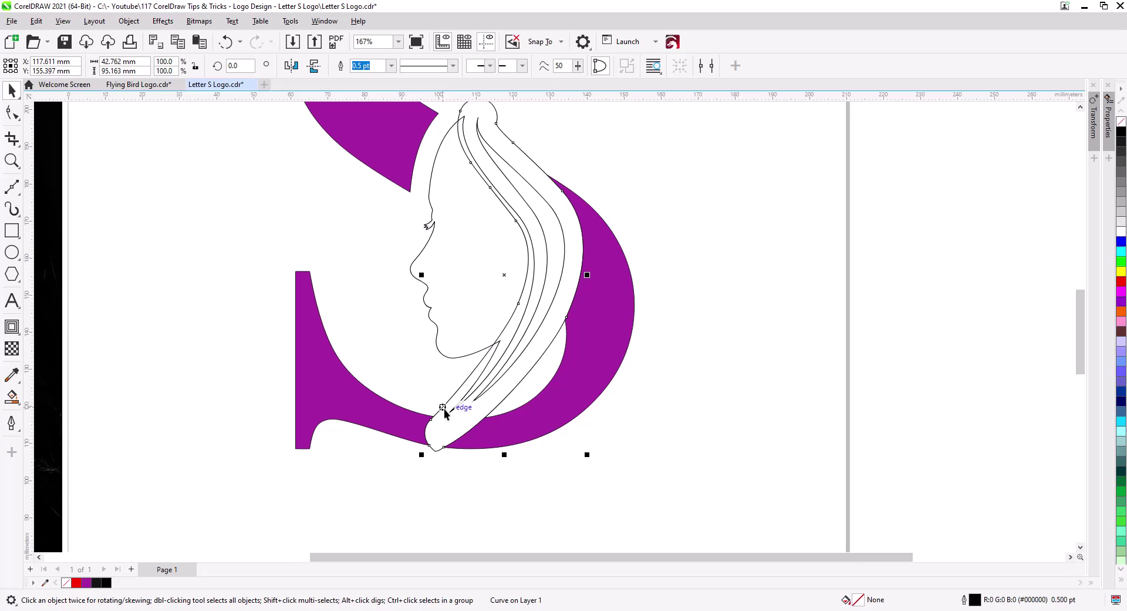
key("Delete")
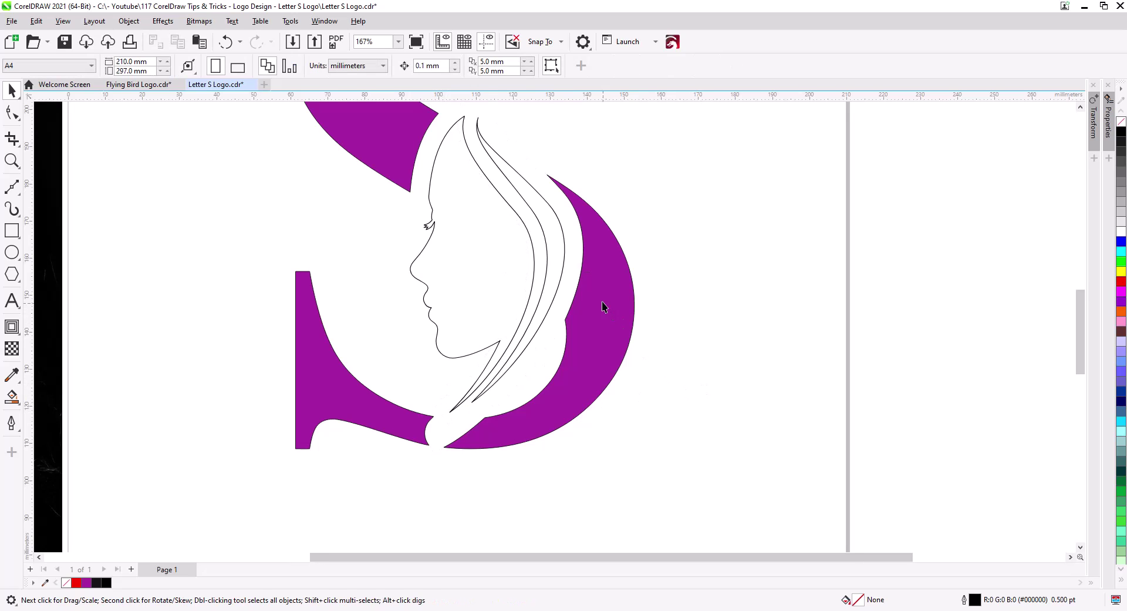
Step: Delete the extra nodes along the inner edge of the purple bowl piece to leave one smooth curve to its lower tip
left_click(602, 305)
left_click(11, 111)
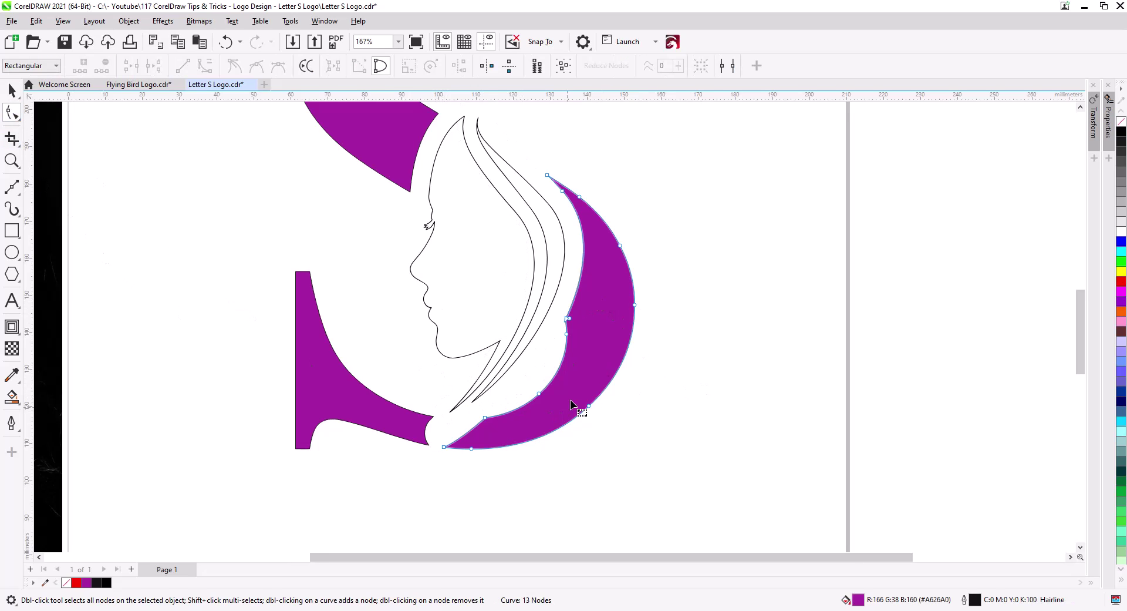
left_click(568, 319)
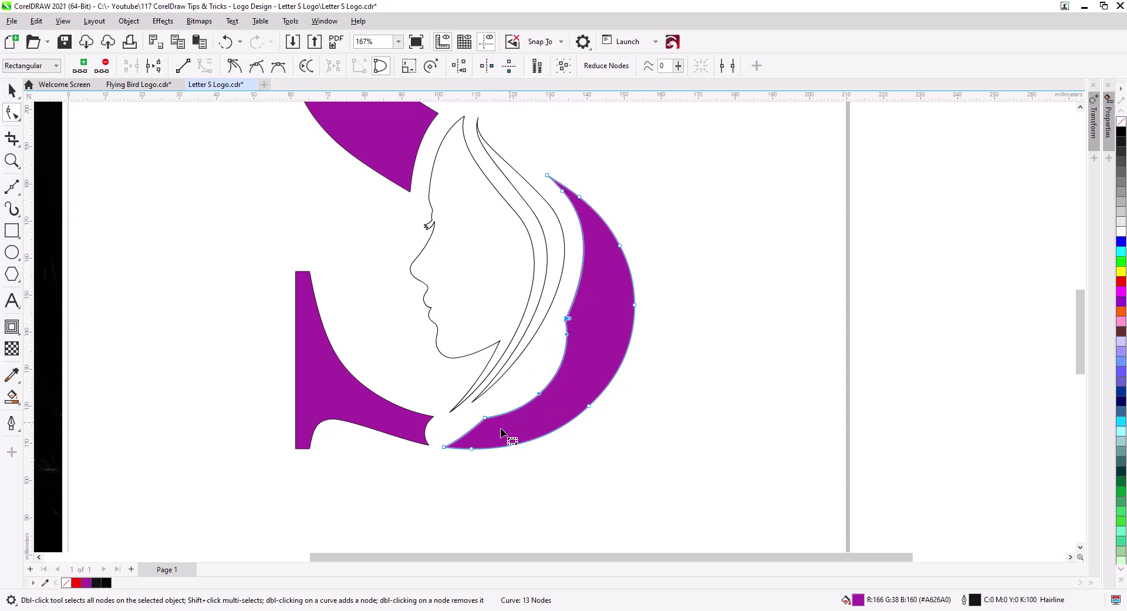
key("Delete")
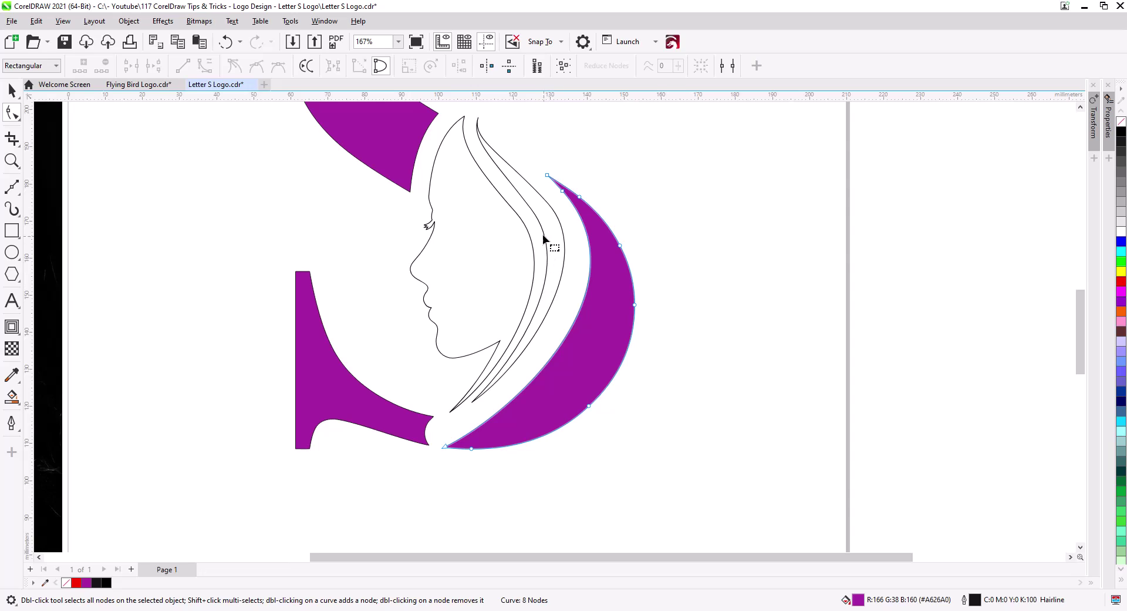
left_click(446, 446)
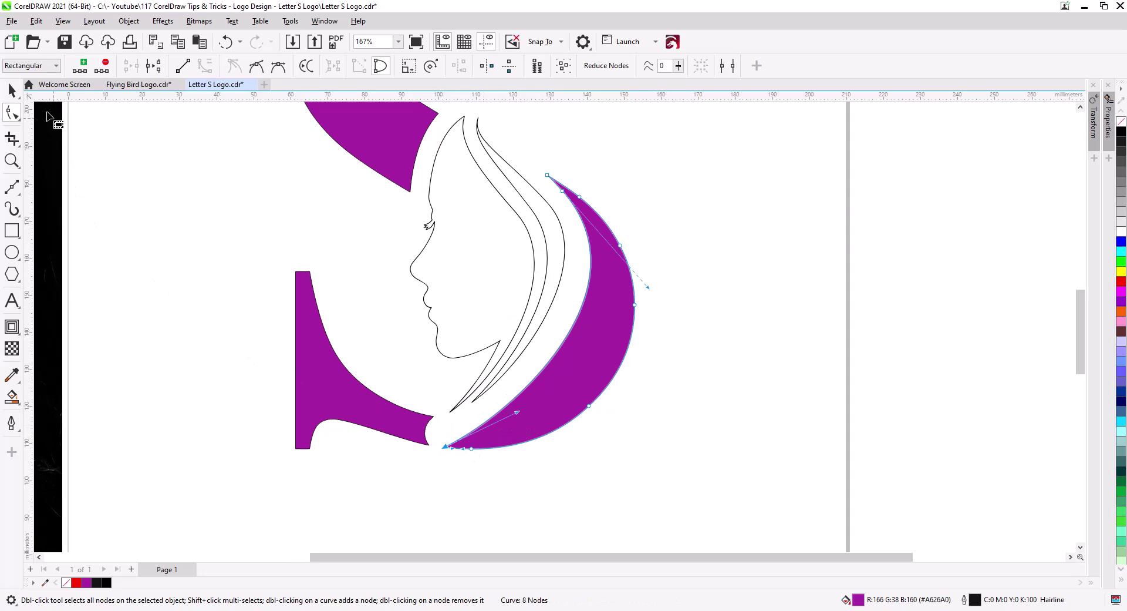
left_click(12, 90)
Step: Stretch the two upper end nodes of the purple lower serif piece up to the face silhouette's lower tip
scroll(441, 382, "up", 4)
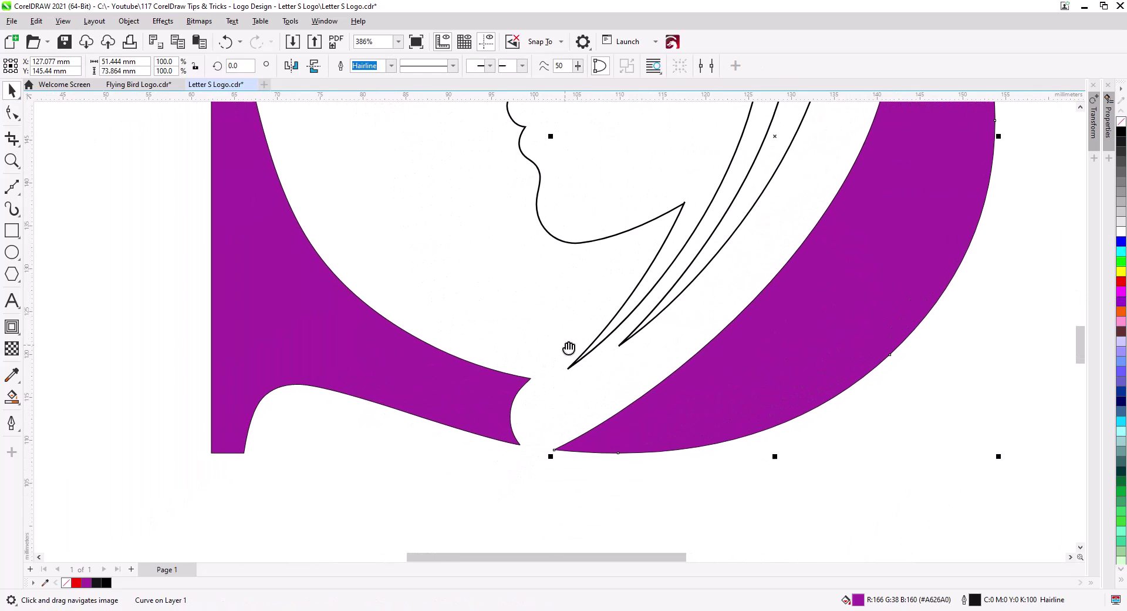
left_click(12, 111)
left_click(519, 379)
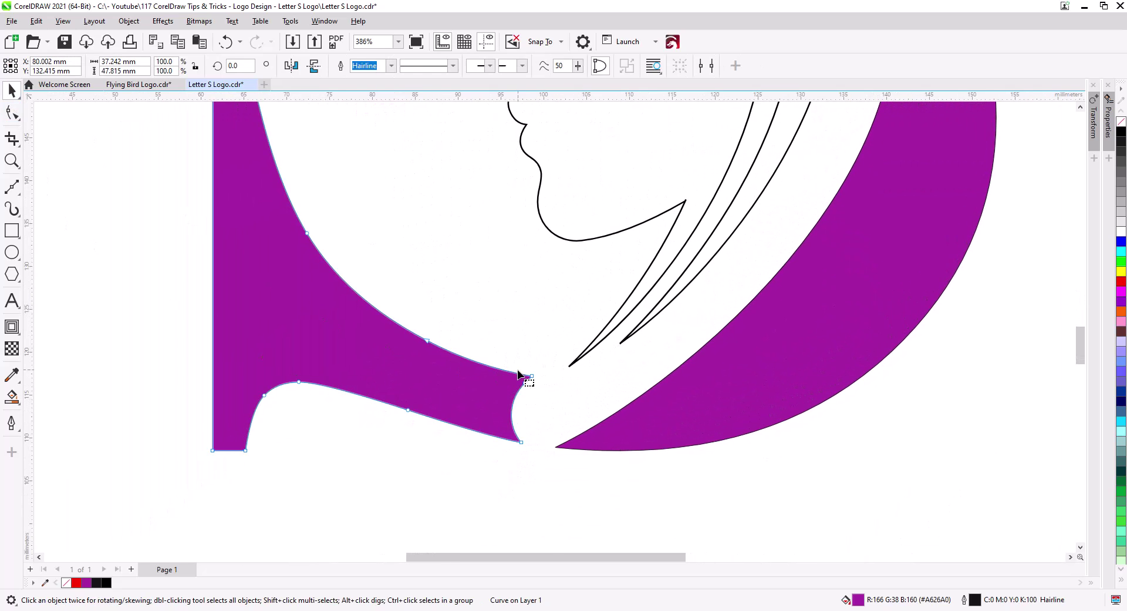
left_click_drag(532, 377, 596, 335)
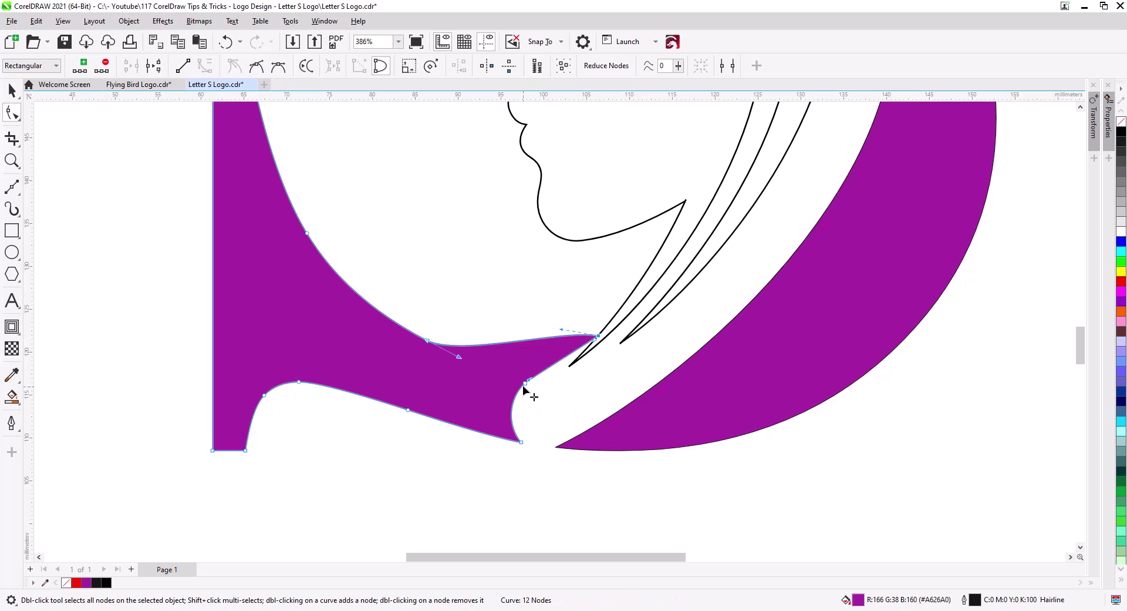
left_click(524, 383)
left_click_drag(525, 383, 602, 339)
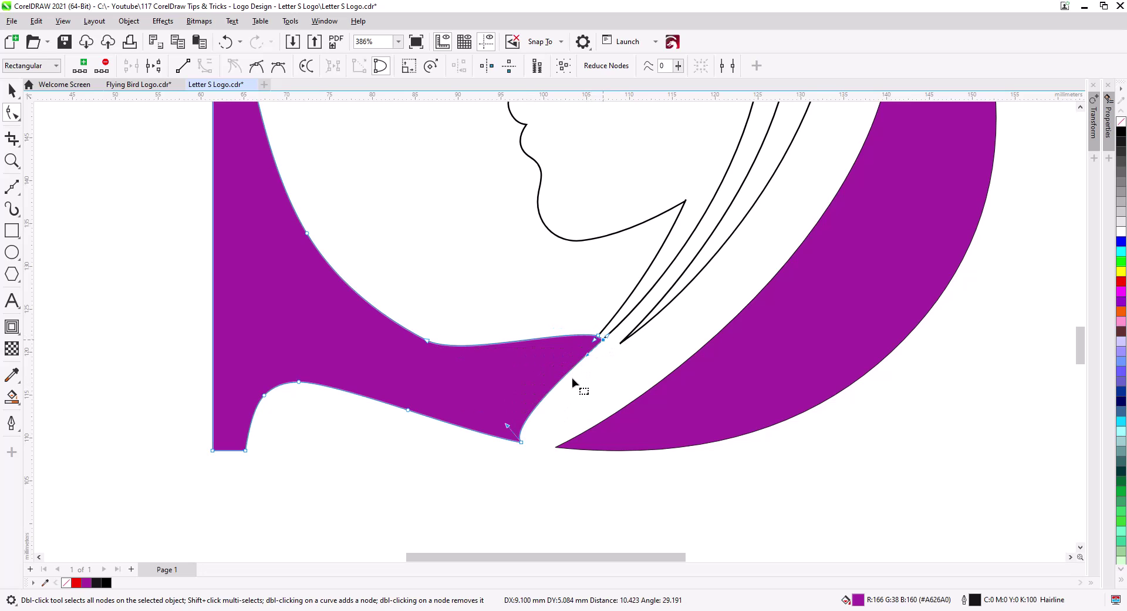
Step: Weld the face silhouette and the purple lower serif piece into one shape
left_click(12, 89)
key("space")
left_click(639, 293)
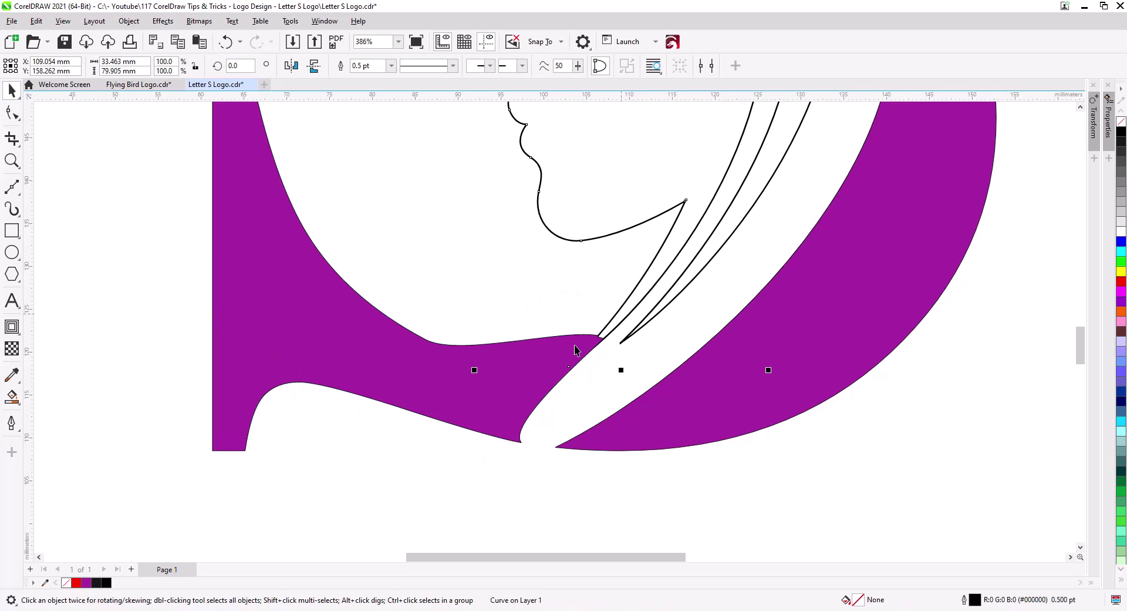
left_click(472, 387, "shift")
left_click(370, 65)
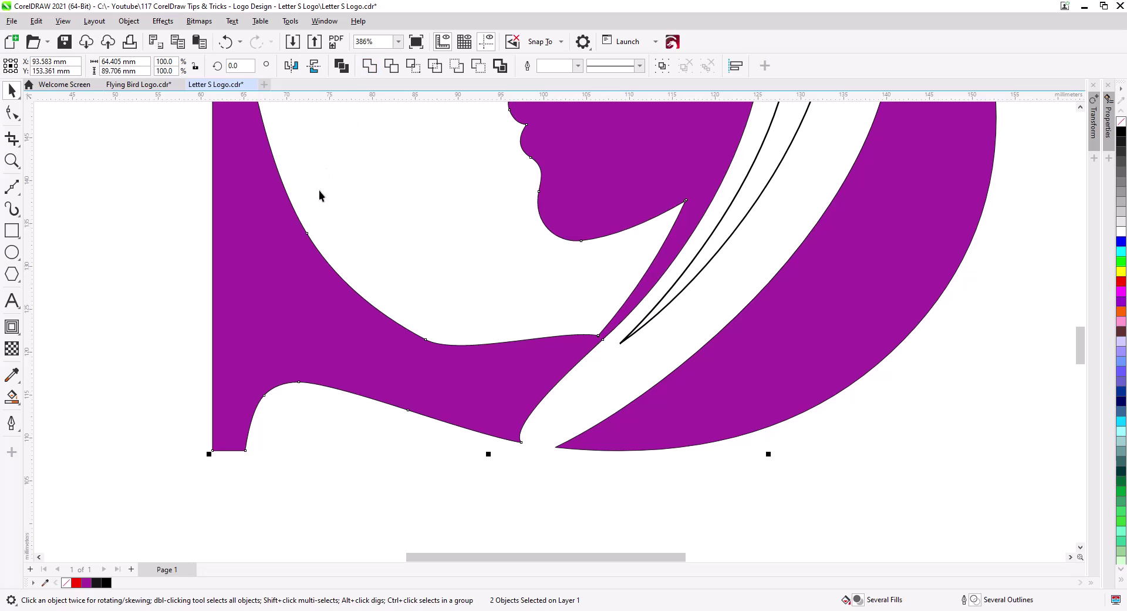
Step: Delete the extra nodes where the face meets the serif, leaving a smooth inner curve up to the chin
left_click(12, 114)
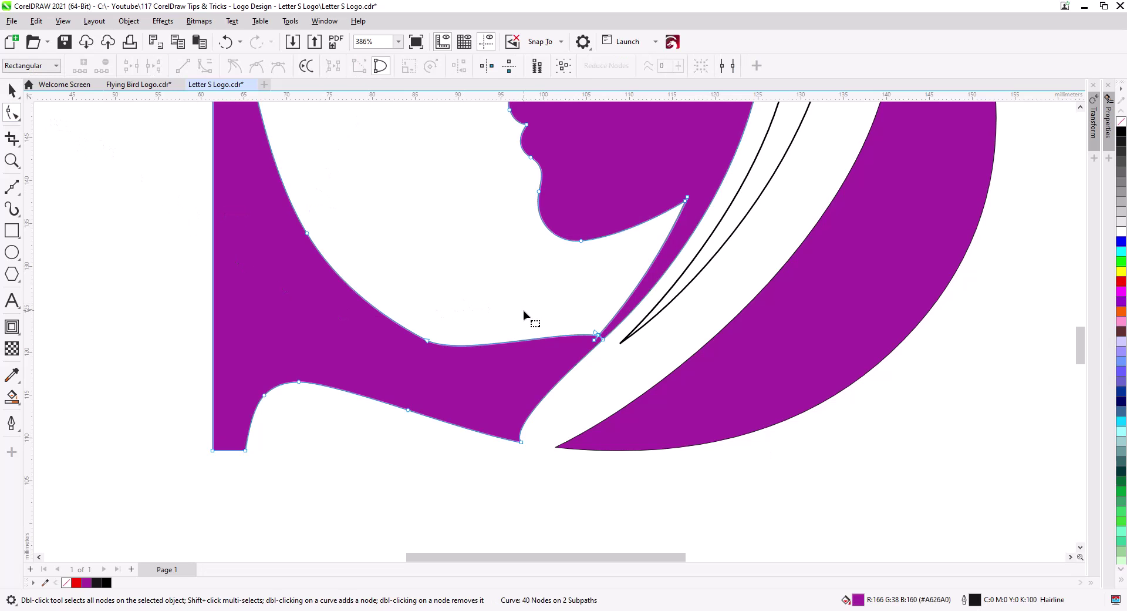
left_click_drag(600, 343, 599, 347)
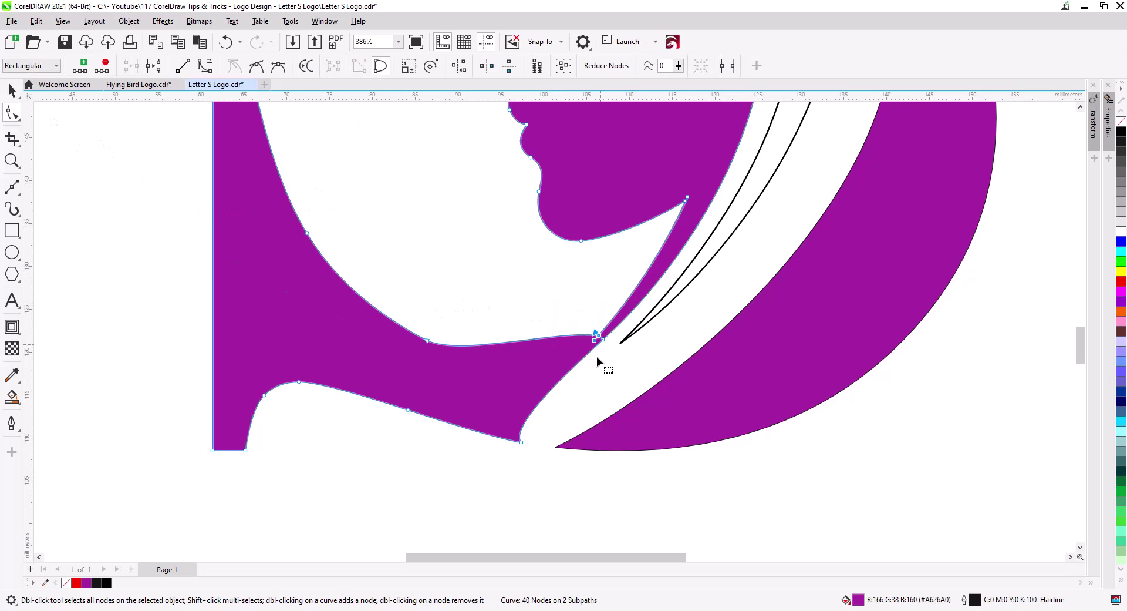
key("Delete")
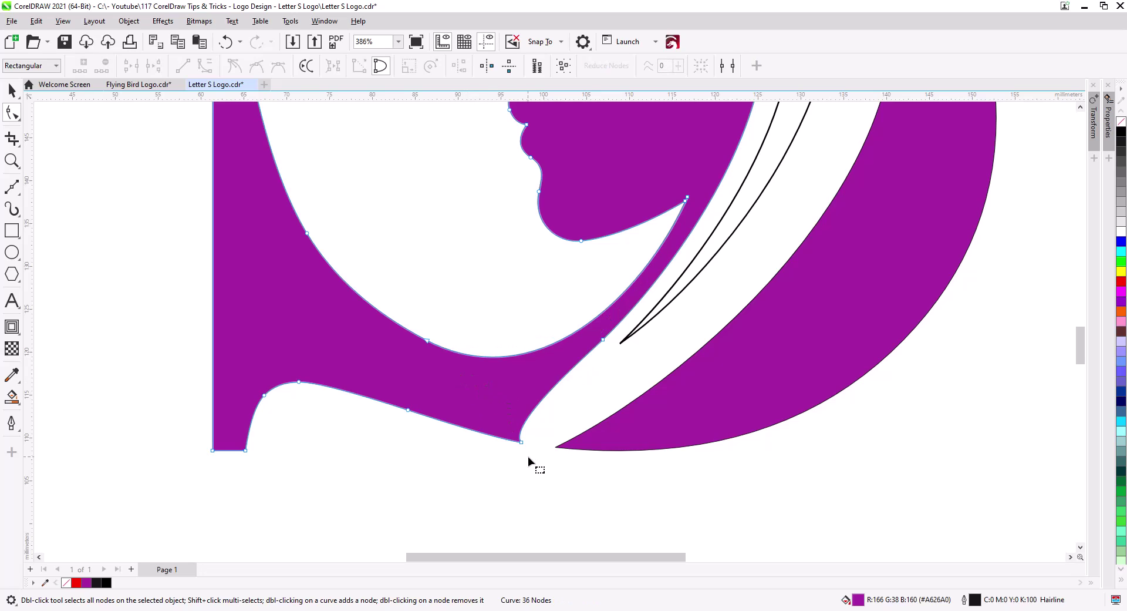
Step: Remove the pointed end node and the junction node along the welded shape's lower edge, reshaping it into one flowing curve
left_click_drag(528, 456, 503, 432)
key("Delete")
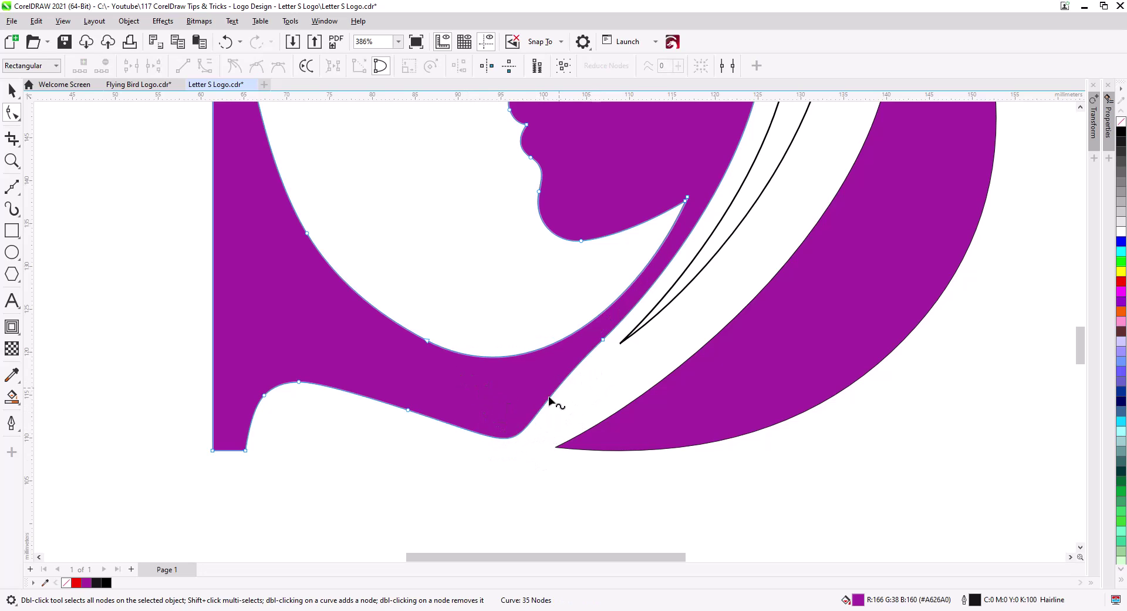
left_click_drag(410, 420, 511, 433)
left_click(603, 339)
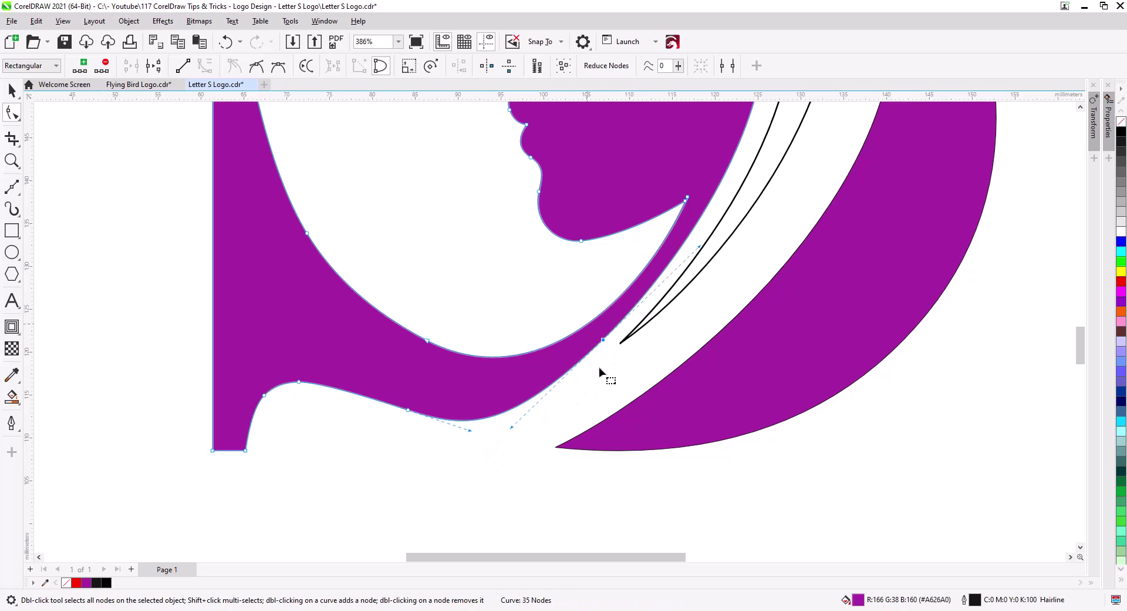
key("Delete")
scroll(611, 392, "down", 2)
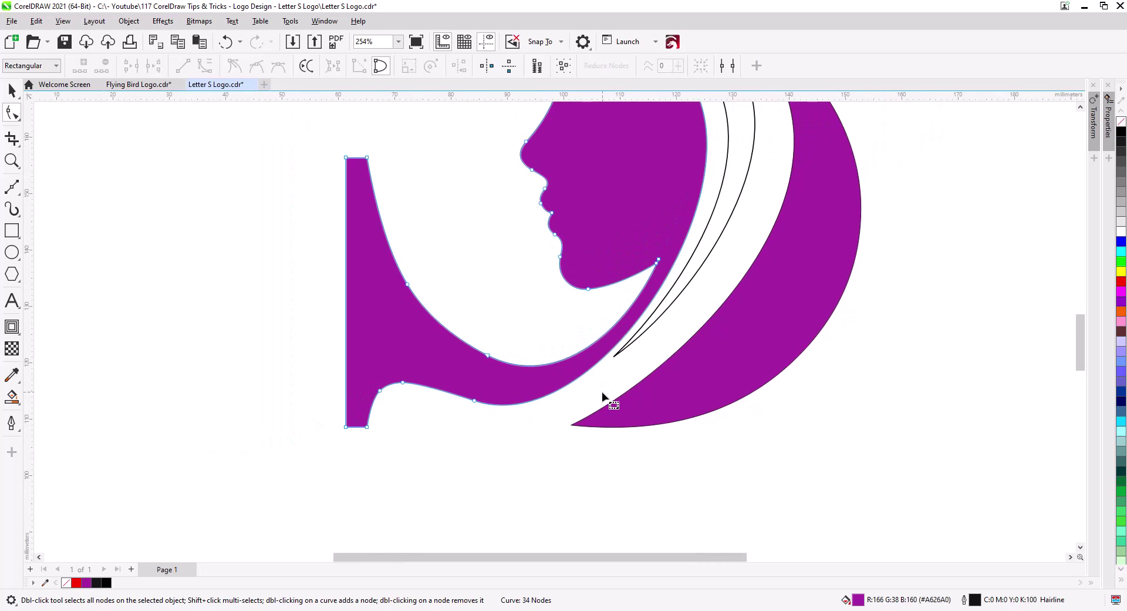
scroll(602, 395, "down", 3)
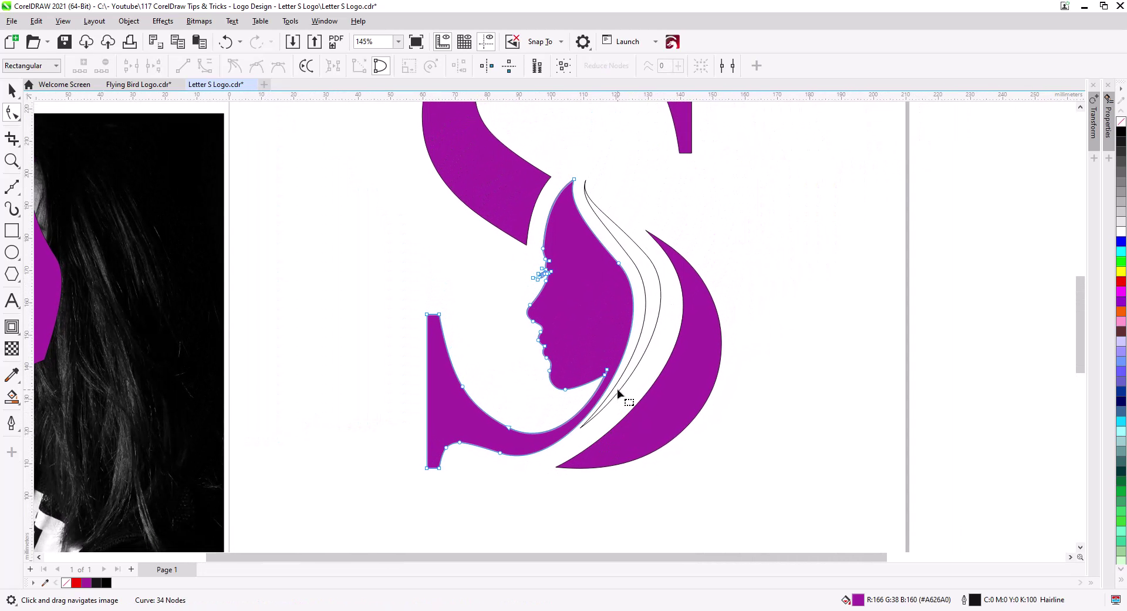
Step: Pull the thin hair strand's lower tip slightly downward and reshape the inner curve near the outer bowl's lower tip
left_click(618, 389)
left_click_drag(581, 427, 582, 435)
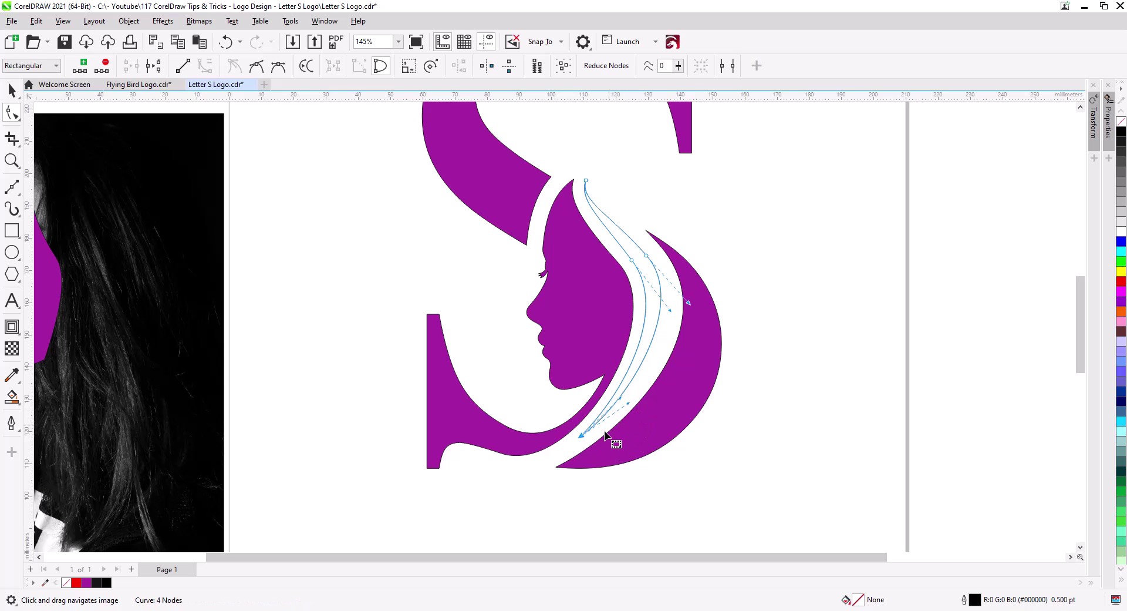
left_click(634, 457)
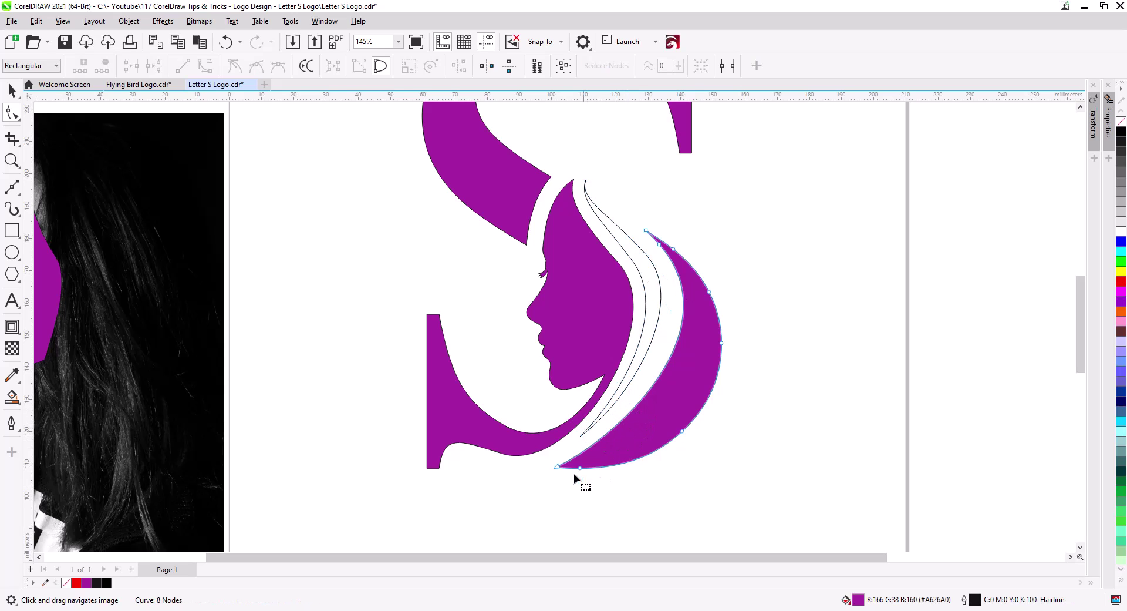
left_click_drag(620, 437, 620, 455)
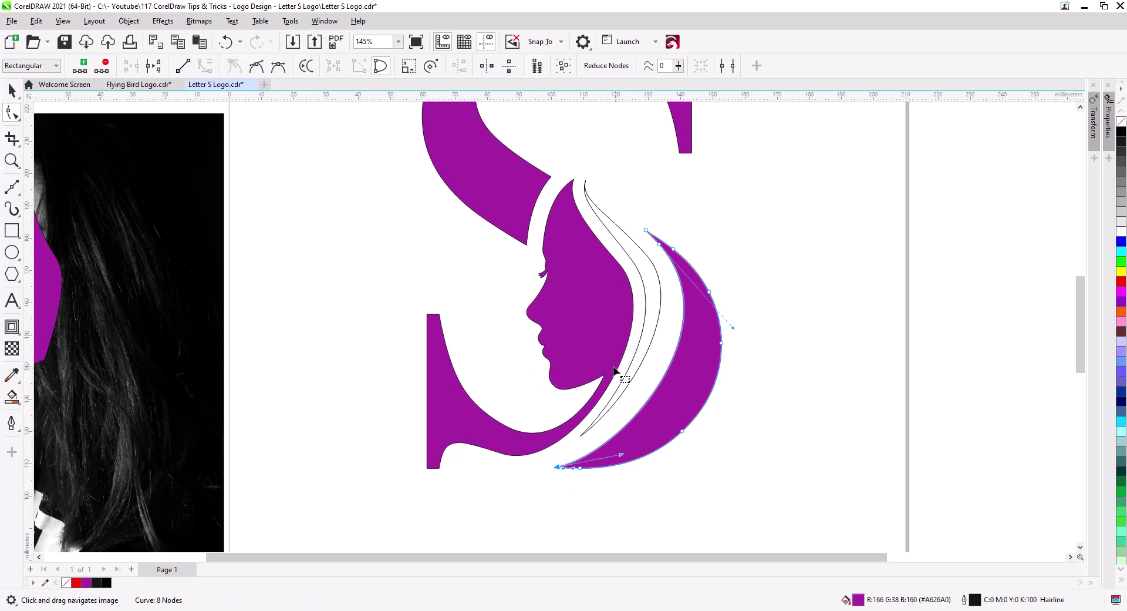
Step: Move the outer bowl piece closer to the thin hair strand and fill the strand with purple
left_click(10, 91)
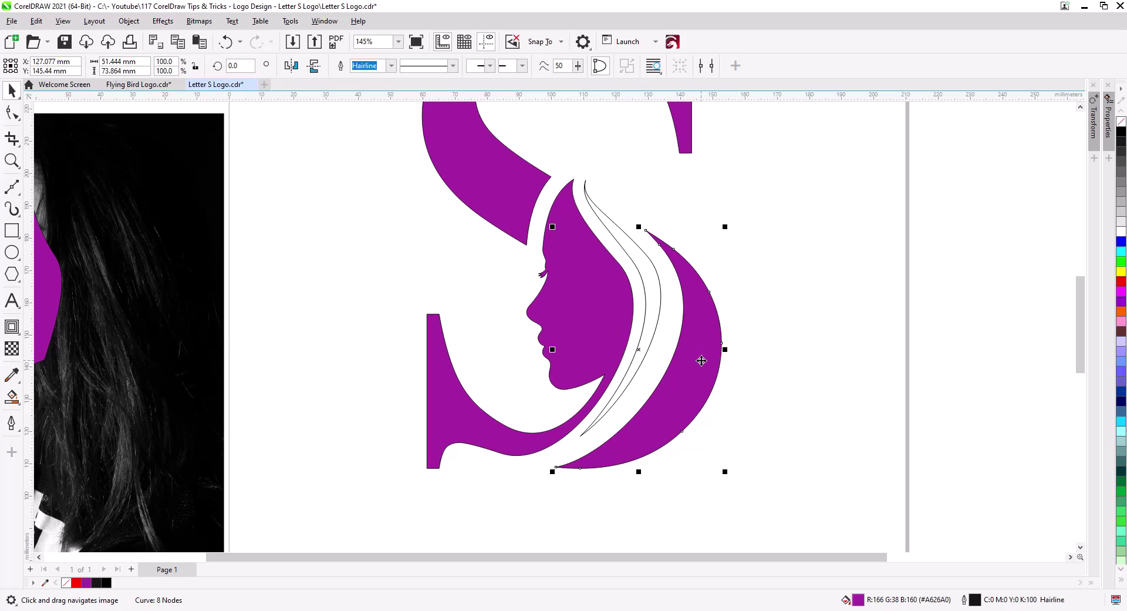
left_click_drag(702, 359, 693, 360)
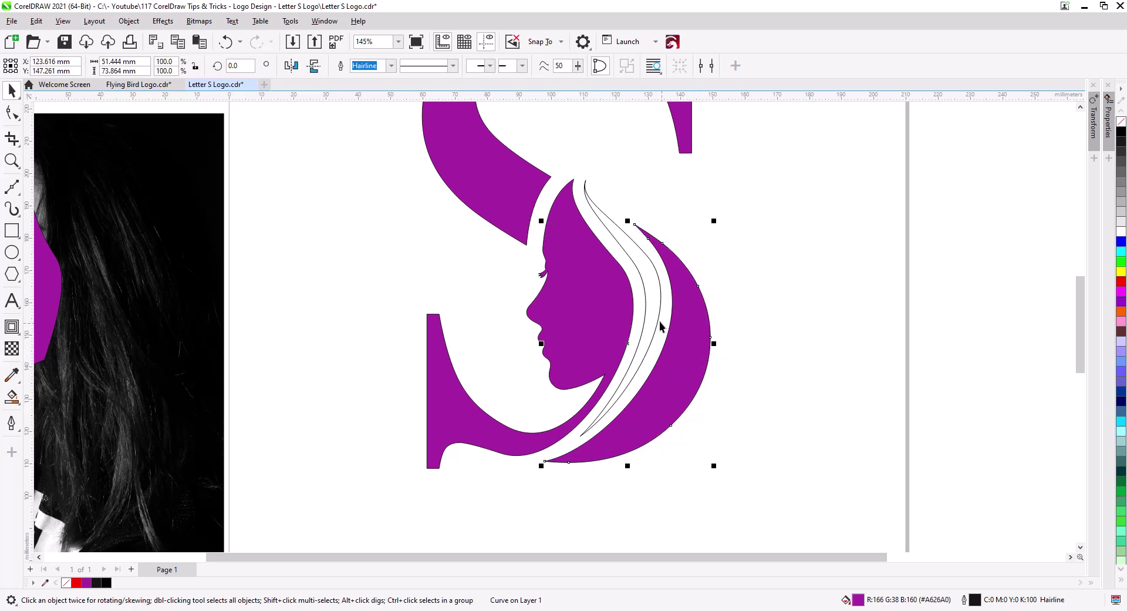
left_click(661, 322)
left_click(87, 583)
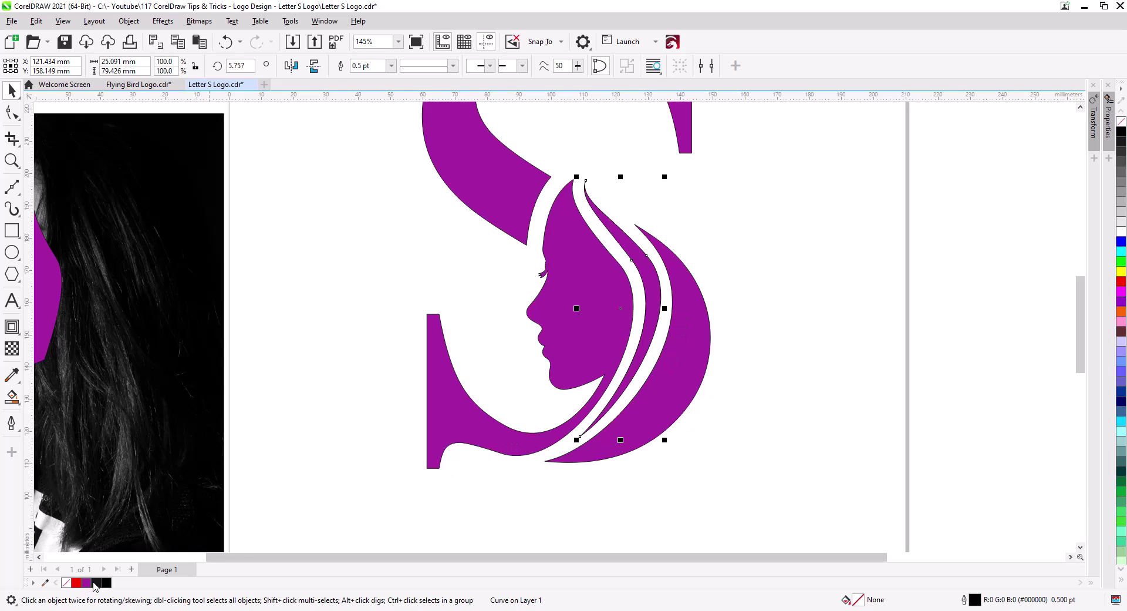
left_click(594, 485)
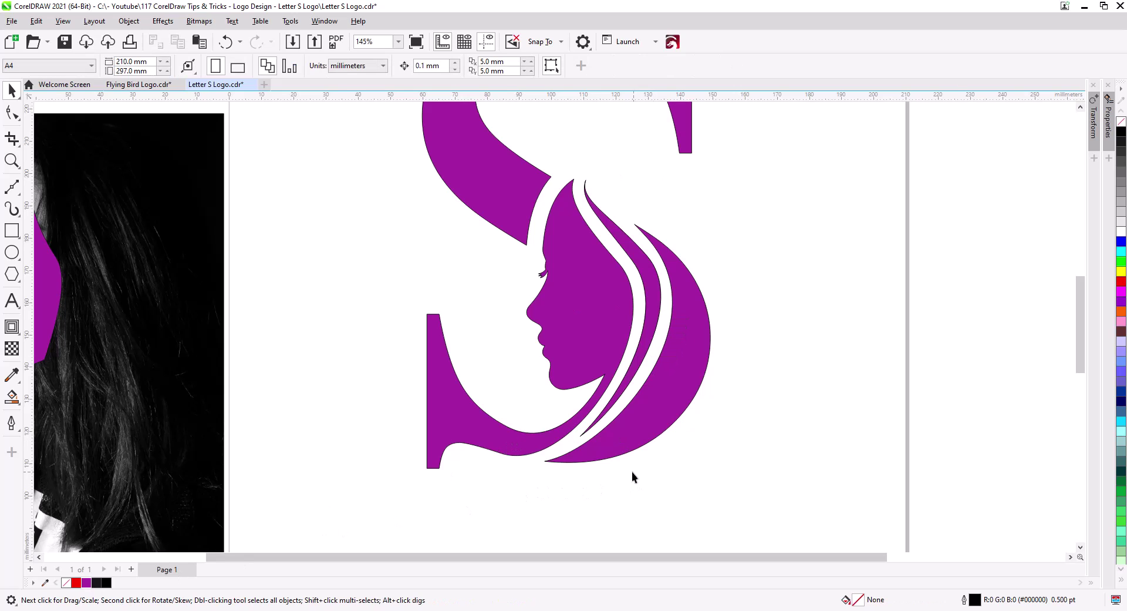
Step: Stretch the outer bowl's upper tip toward the top of the hair strand and delete the extra node on its outer edge
left_click(675, 360)
left_click_drag(635, 275, 590, 375)
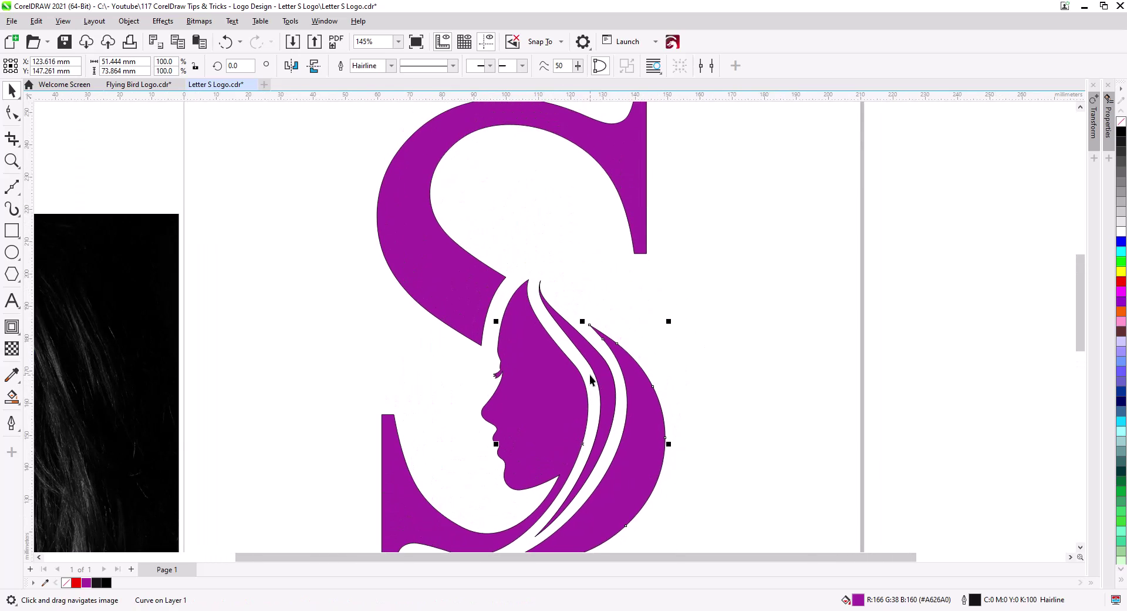
scroll(590, 379, "up", 3)
left_click(12, 113)
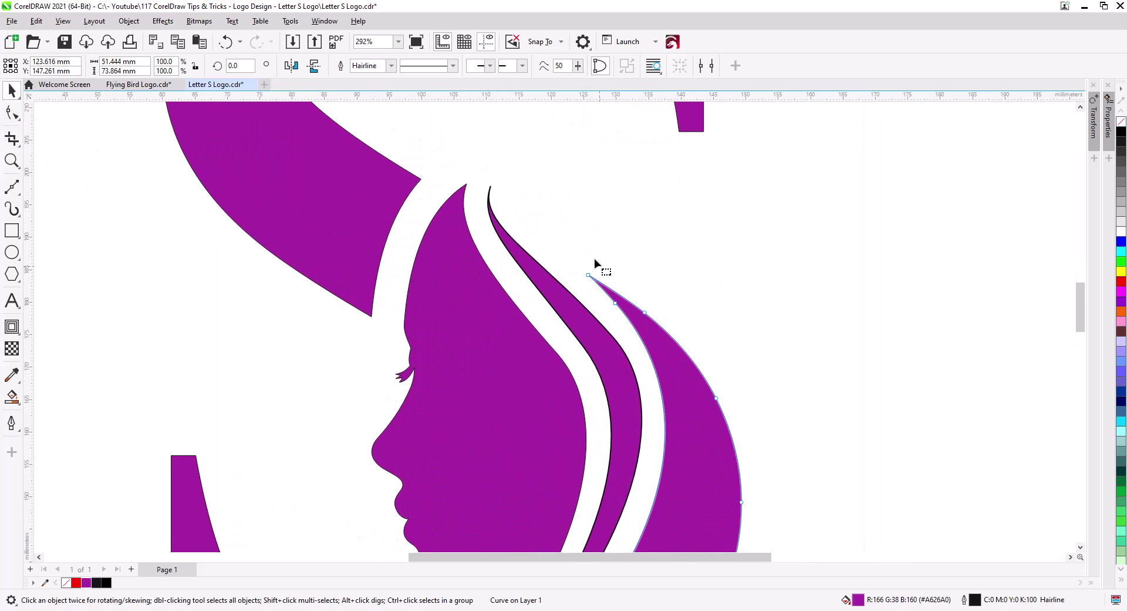
left_click_drag(588, 275, 527, 239)
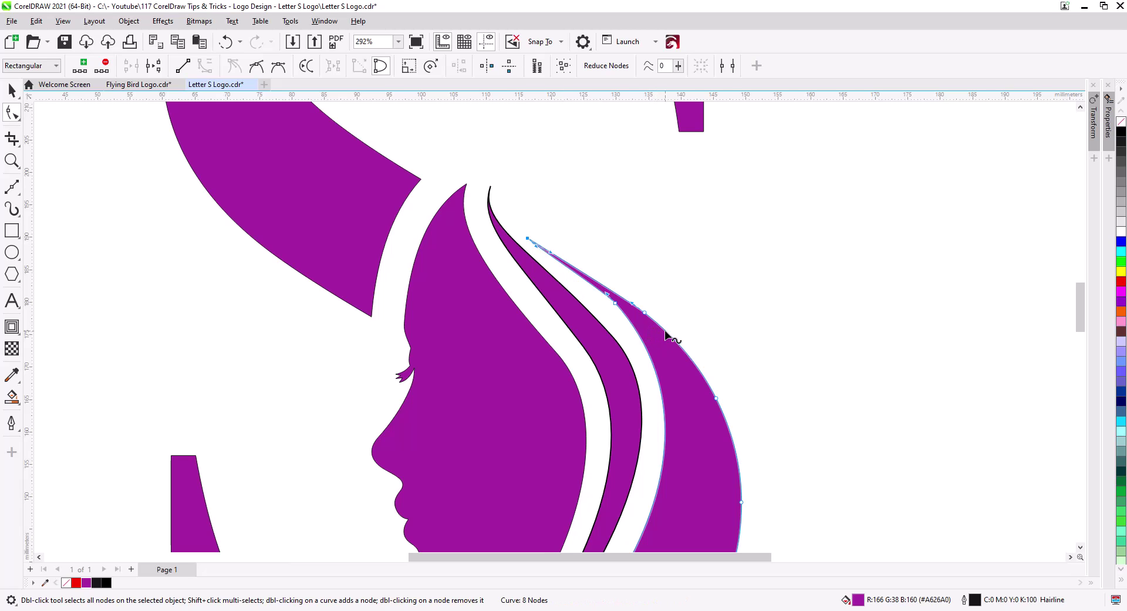
scroll(668, 332, "down", 2)
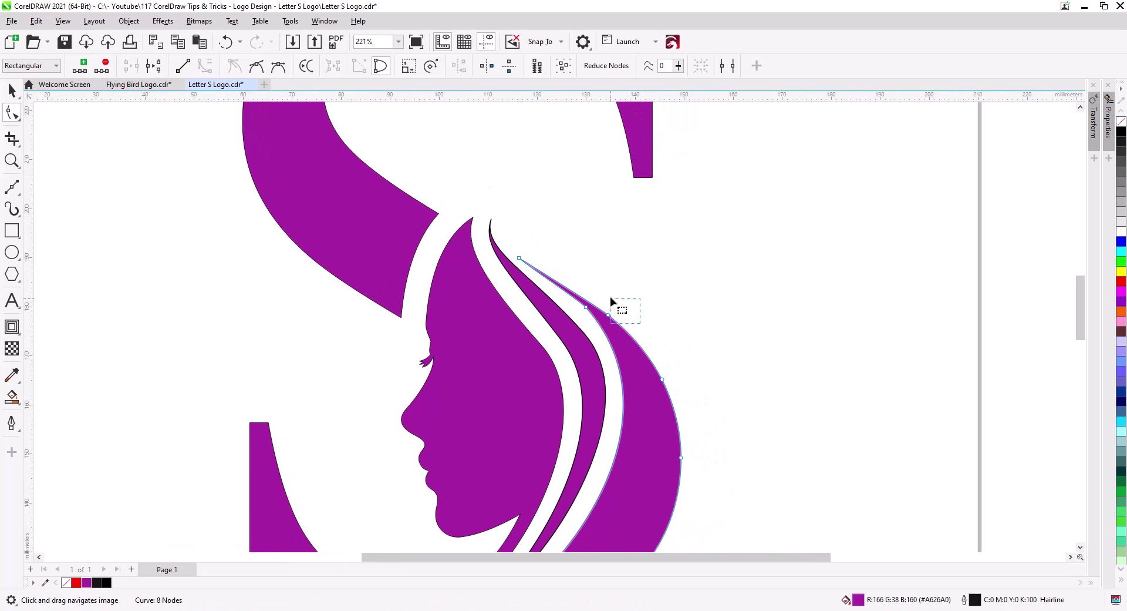
key("Delete")
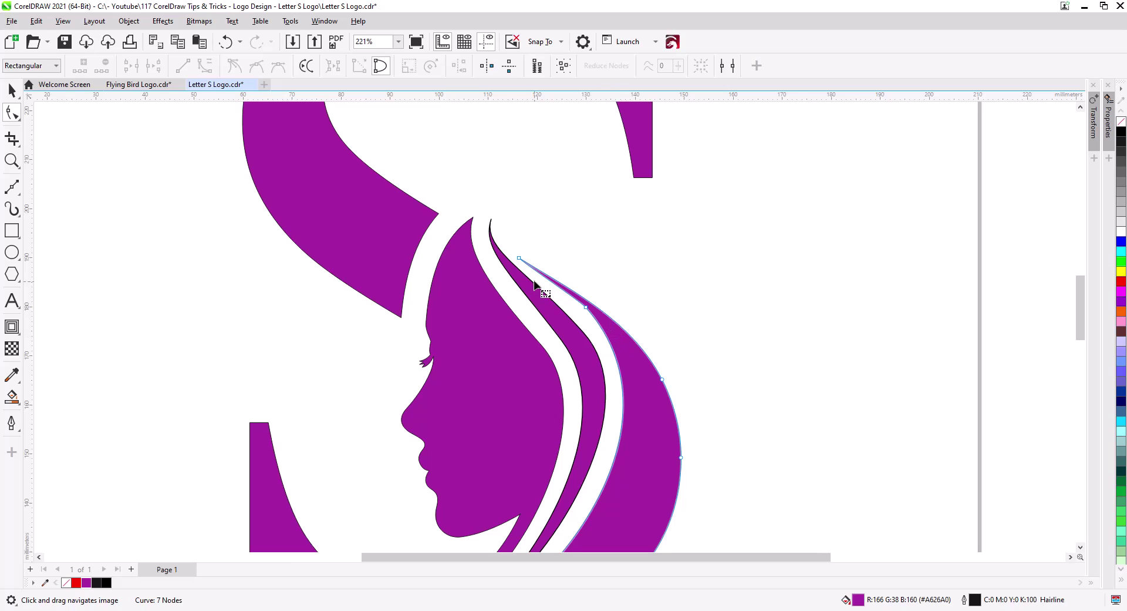
Step: Bow the outer edge near the bowl's upper tip outward and adjust its inner edge, undoing the deletion of the inner node
left_click(534, 270)
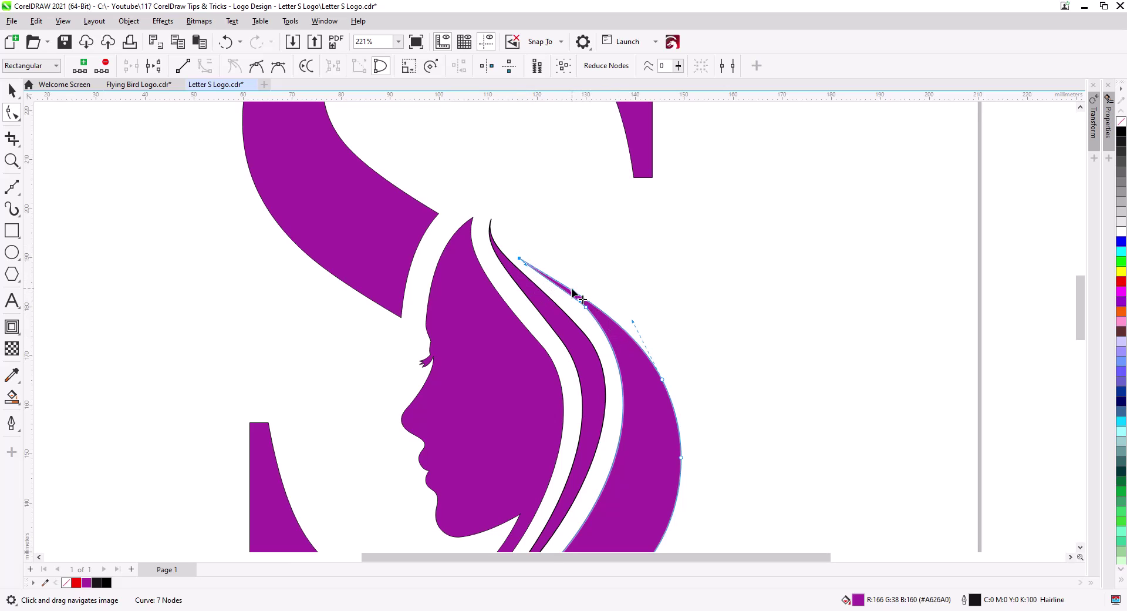
left_click_drag(573, 290, 579, 282)
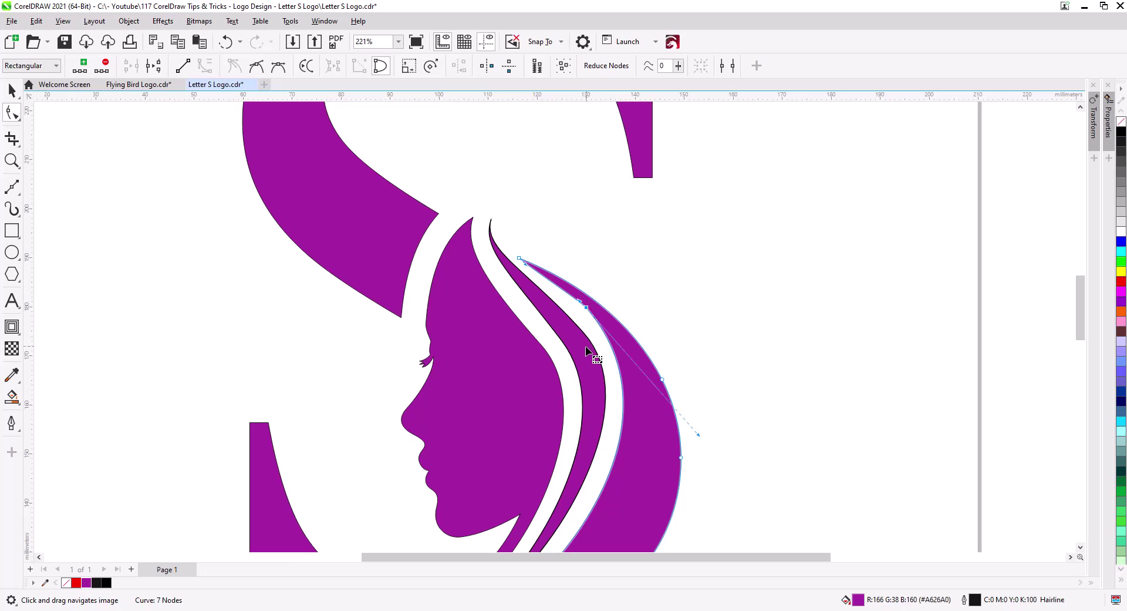
left_click(520, 260)
left_click_drag(526, 265, 585, 325)
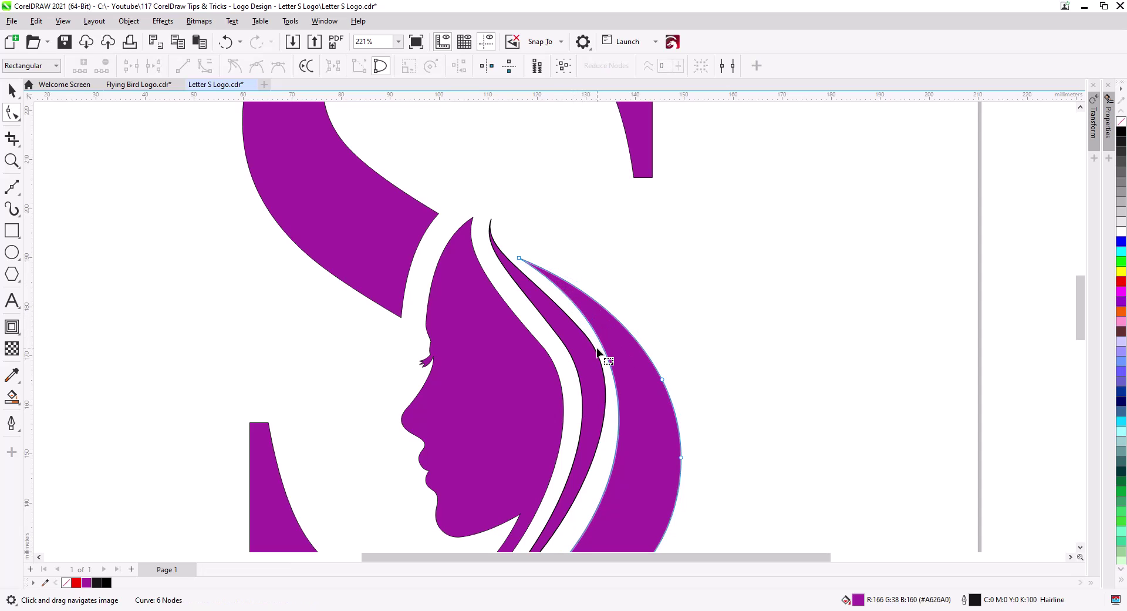
key("ctrl+z")
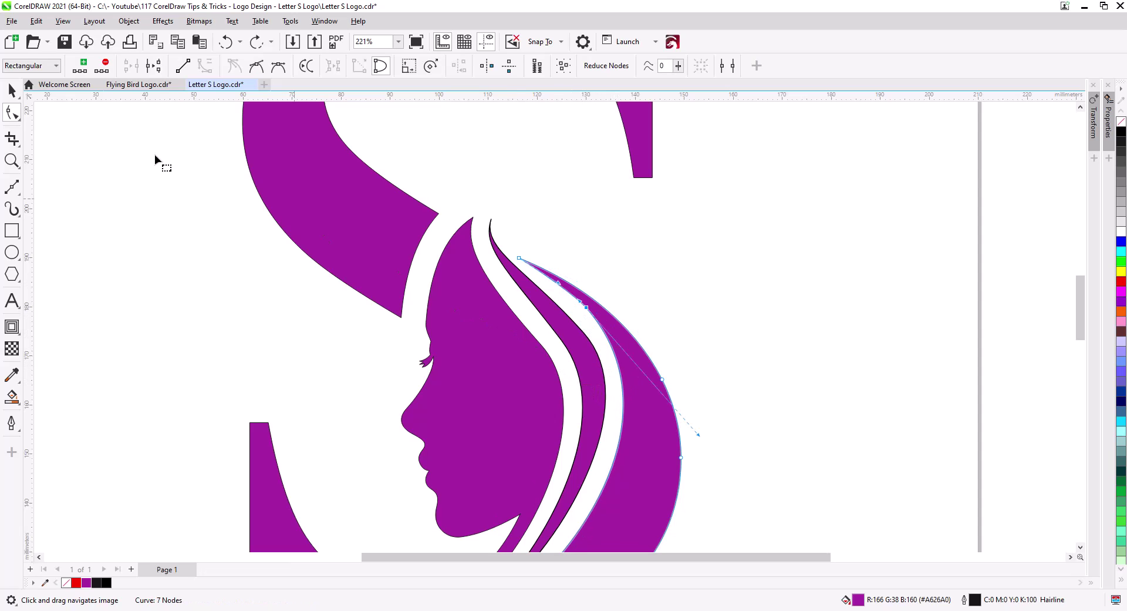
left_click(12, 90)
left_click(419, 374)
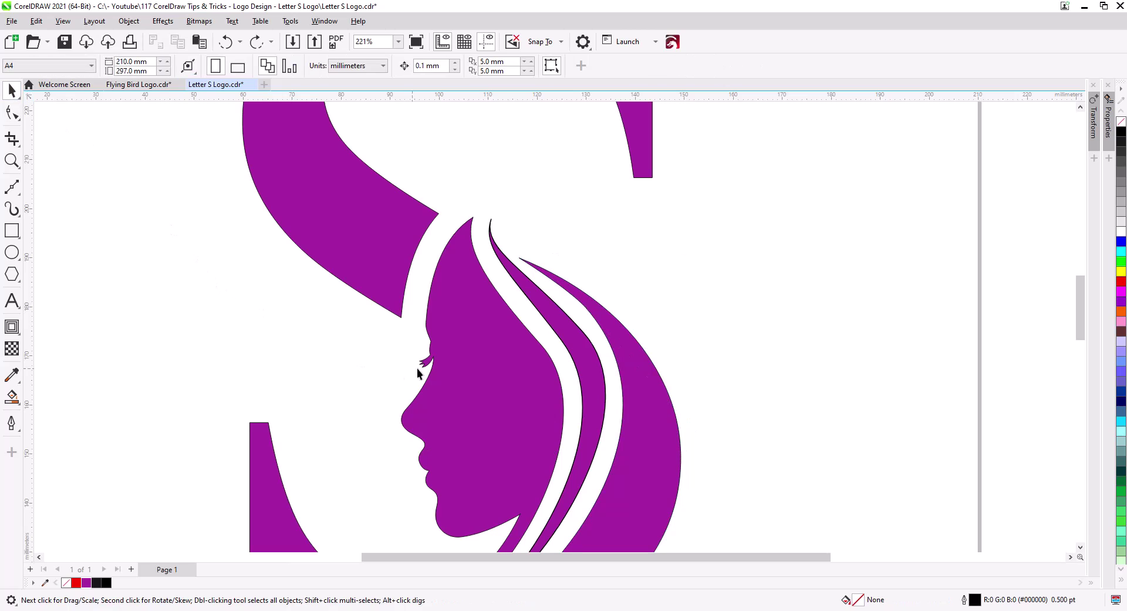
Step: Make the node on the inner edge near the outer bowl's upper tip smooth
left_click(648, 379)
left_click(12, 112)
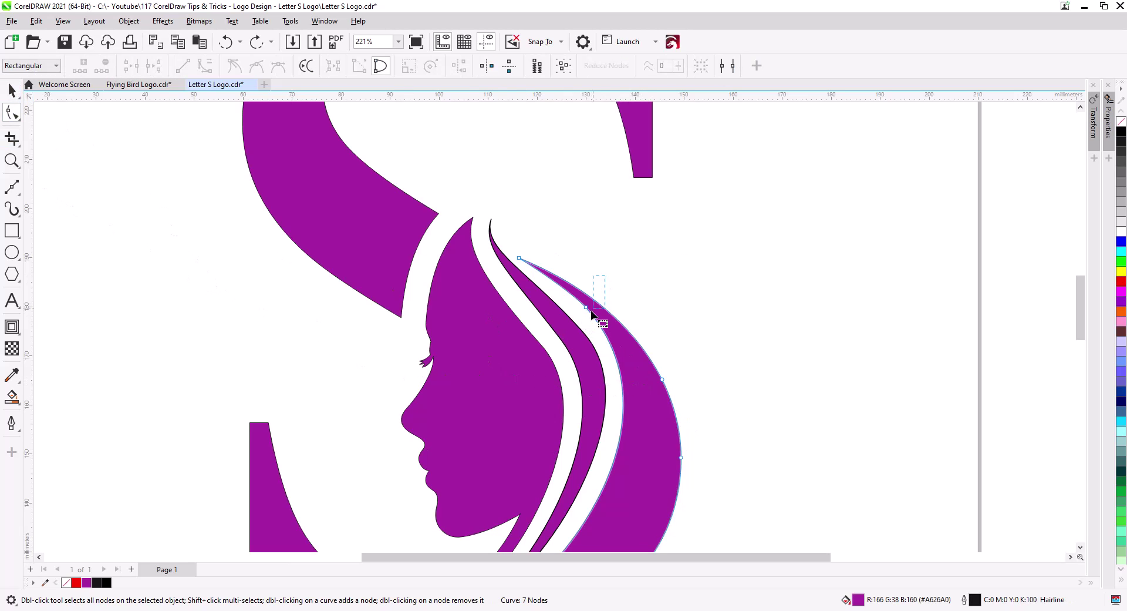
left_click_drag(605, 275, 573, 328)
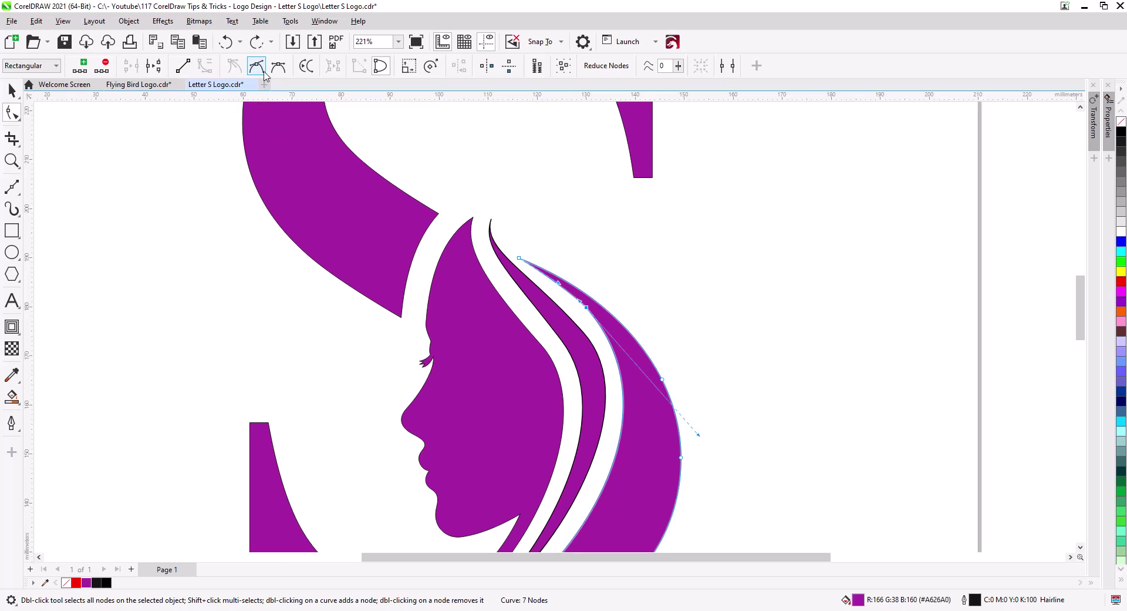
left_click(12, 89)
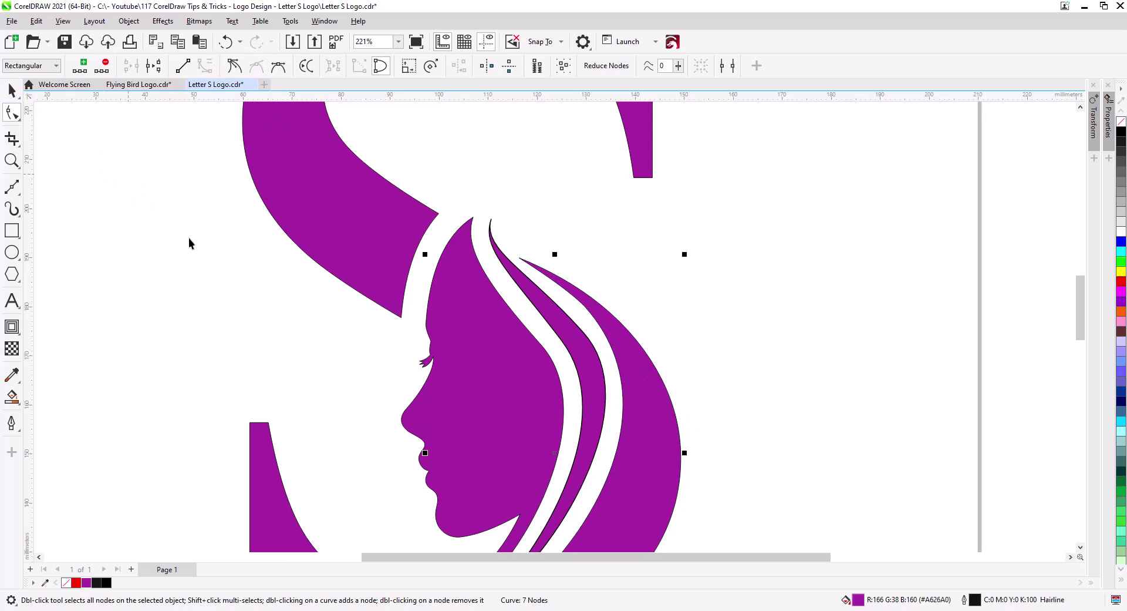
left_click(188, 238)
Step: Move the lower half of the S, with face, hair strand and outer bowl, slightly closer to the upper piece
scroll(437, 363, "down", 2)
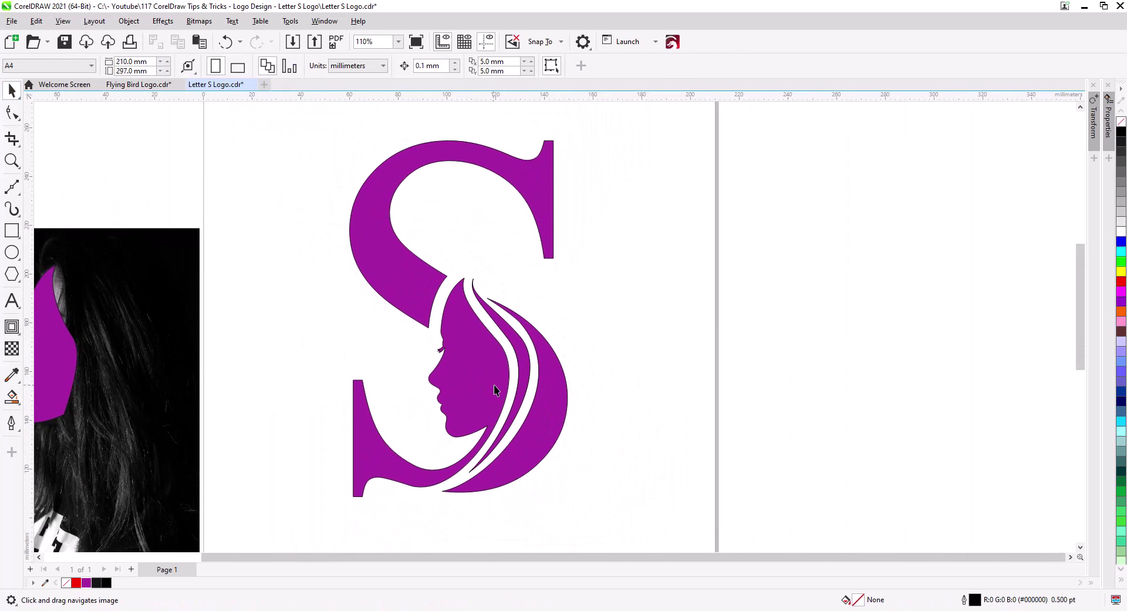
left_click_drag(478, 389, 547, 376)
left_click(519, 368)
key("Escape")
Step: Raise the outer bowl's upper tip slightly and adjust the curves of its inner and outer edges to slim it
scroll(471, 304, "up", 4)
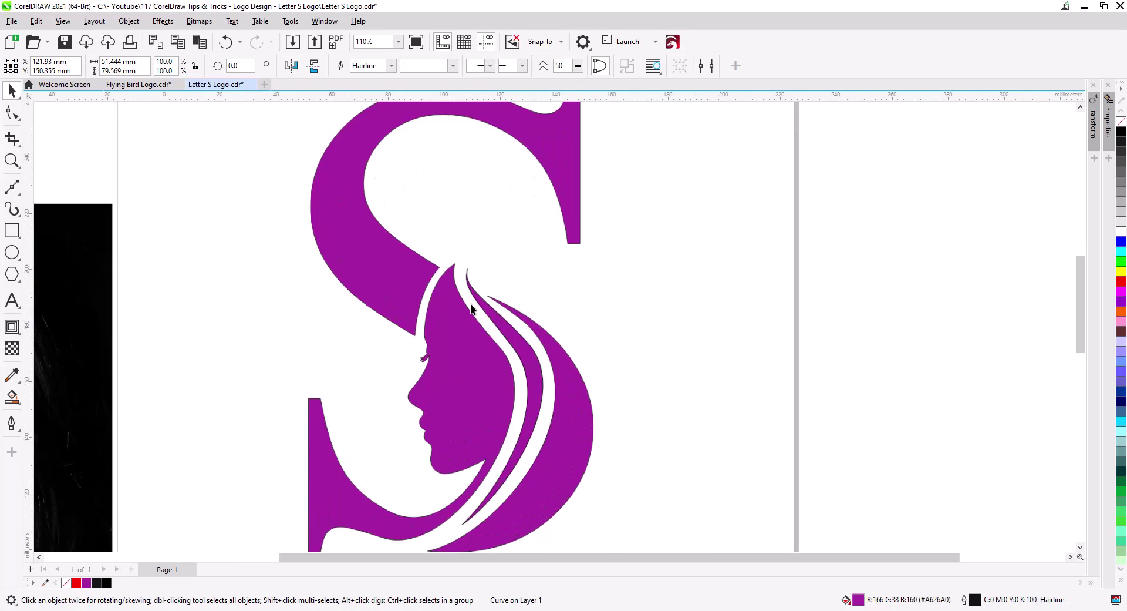
left_click(12, 113)
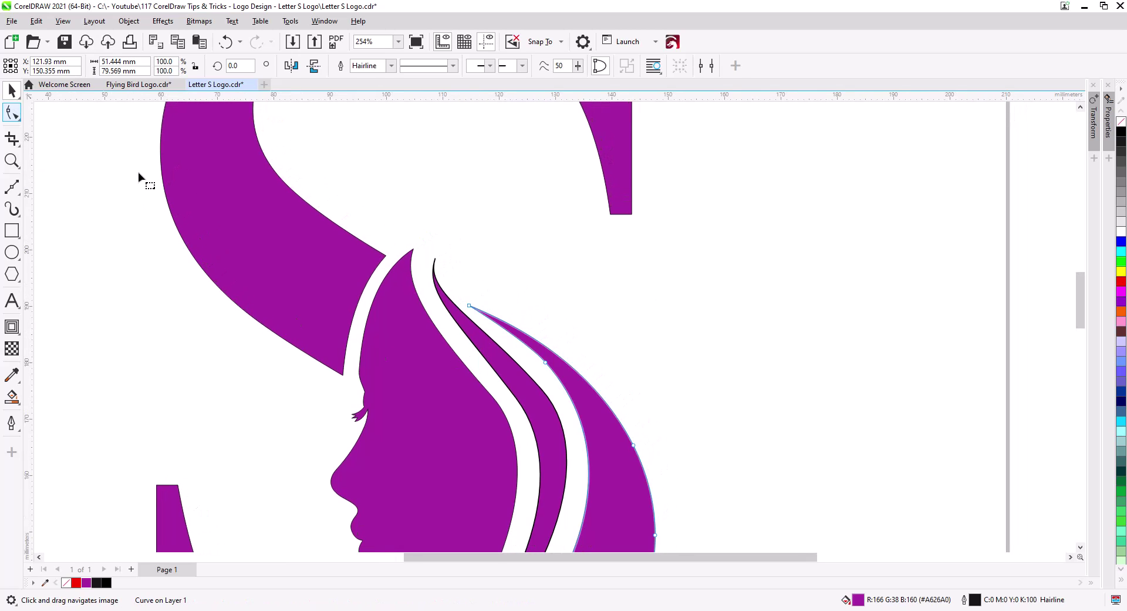
left_click_drag(469, 305, 471, 288)
mouse_move(517, 314)
left_mouse_down()
mouse_move(501, 322)
mouse_move(539, 319)
mouse_move(516, 320)
left_mouse_up()
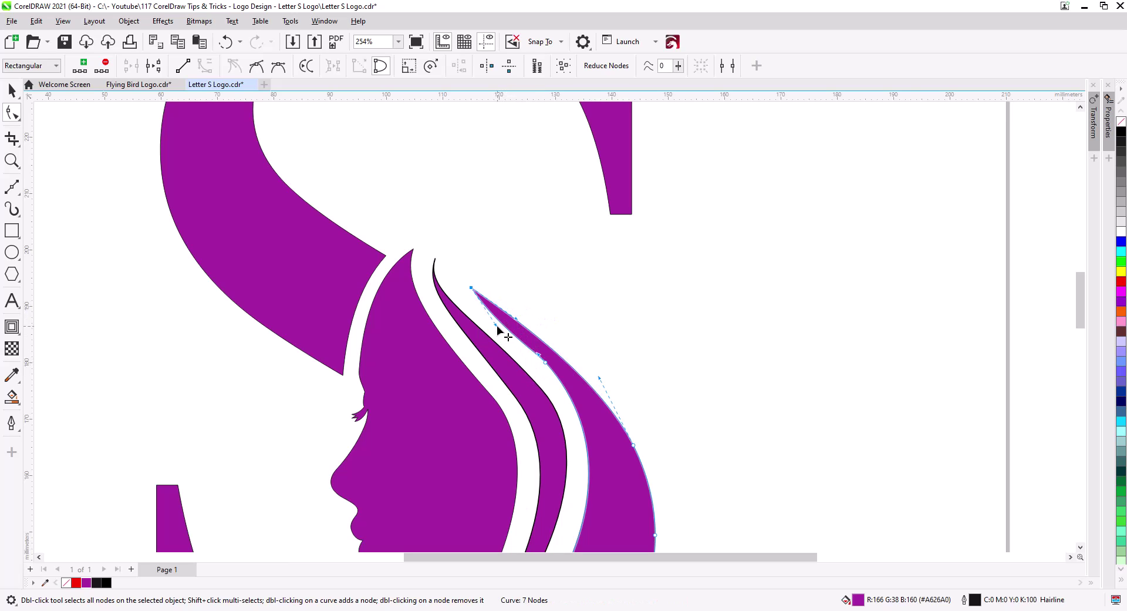
left_click_drag(517, 320, 502, 323)
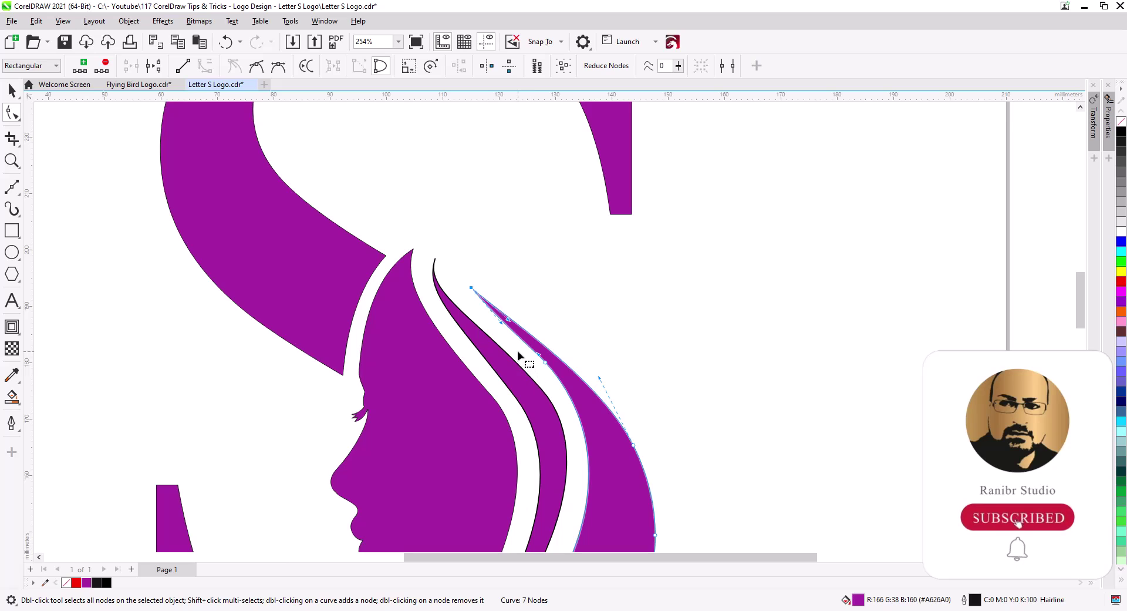
left_click_drag(566, 395, 520, 306)
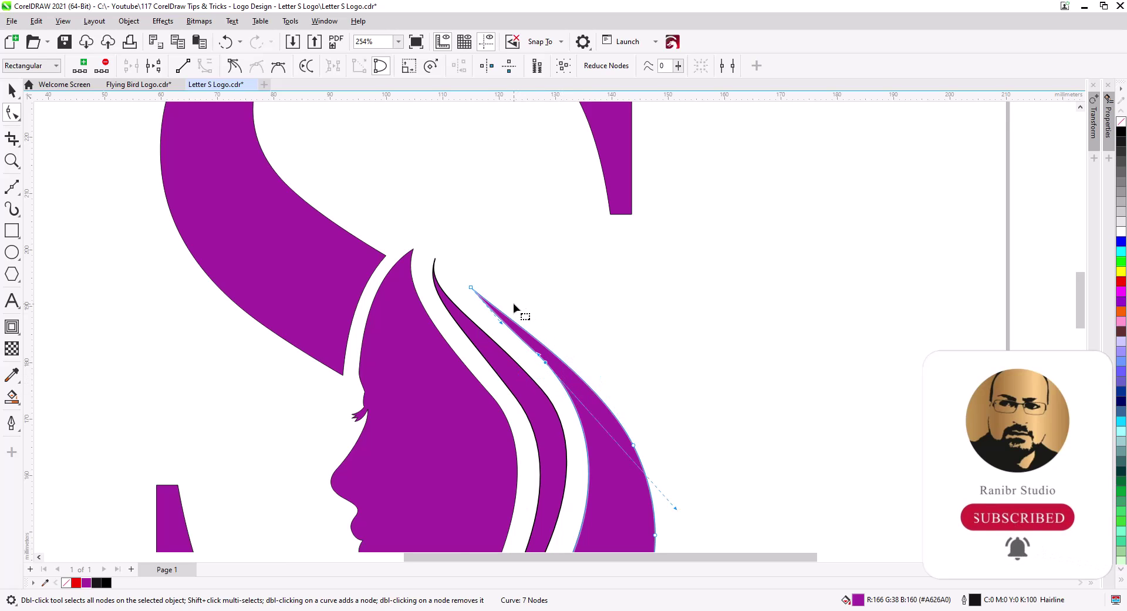
scroll(509, 301, "down", 5)
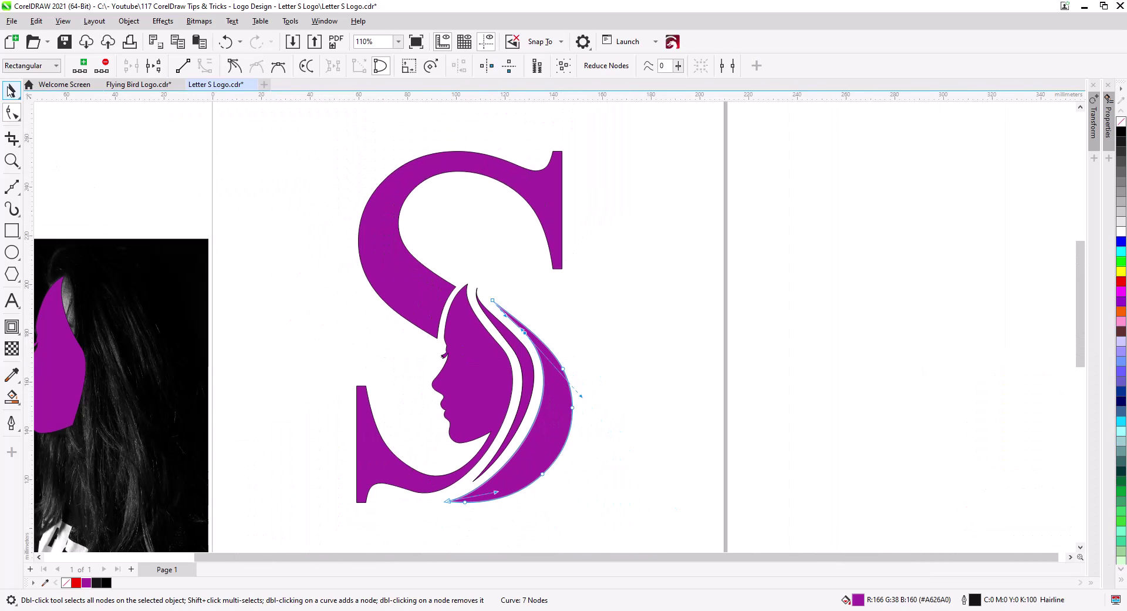
left_click(11, 90)
left_click(390, 322)
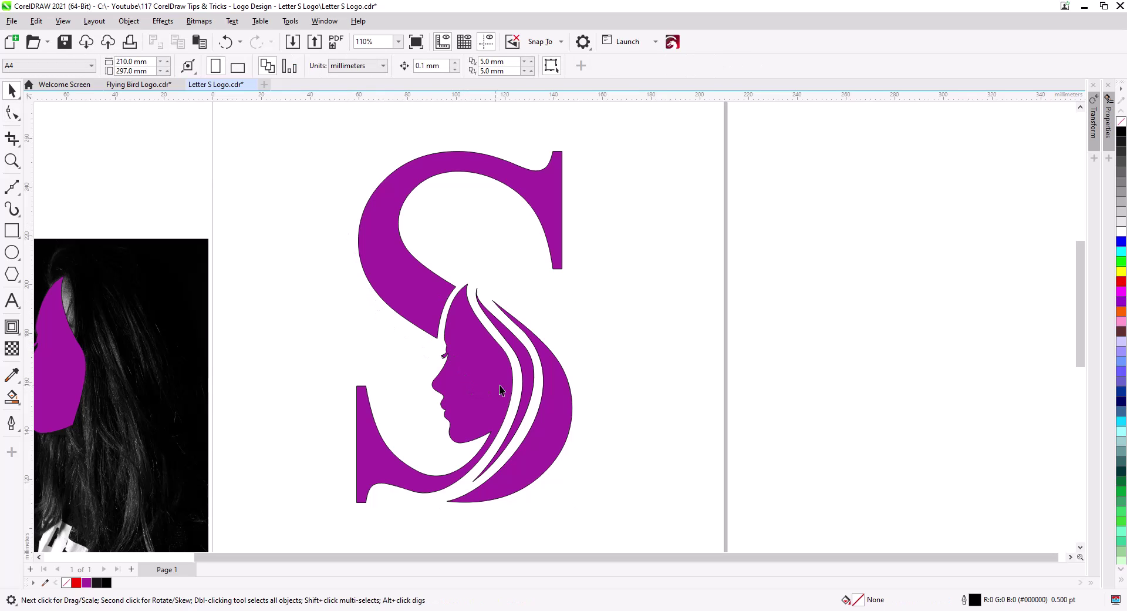
Step: Copy the hair strand onto the outer bowl's inner edge and move the copy's bend node to adjust its inner curve
left_click(540, 361)
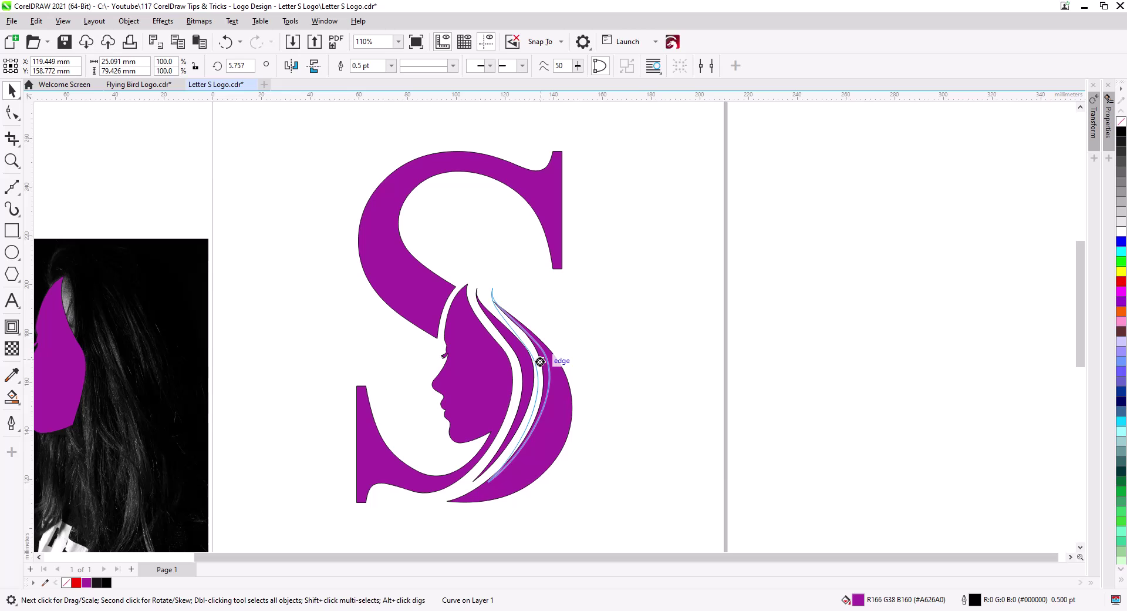
left_click(562, 391)
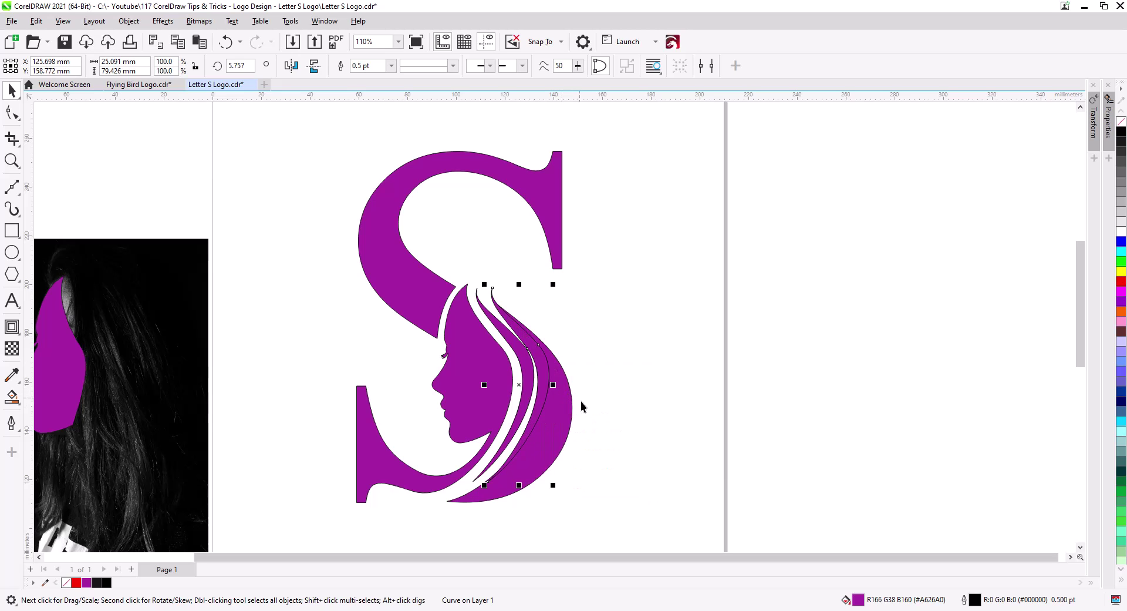
left_click(11, 112)
scroll(534, 365, "up", 3)
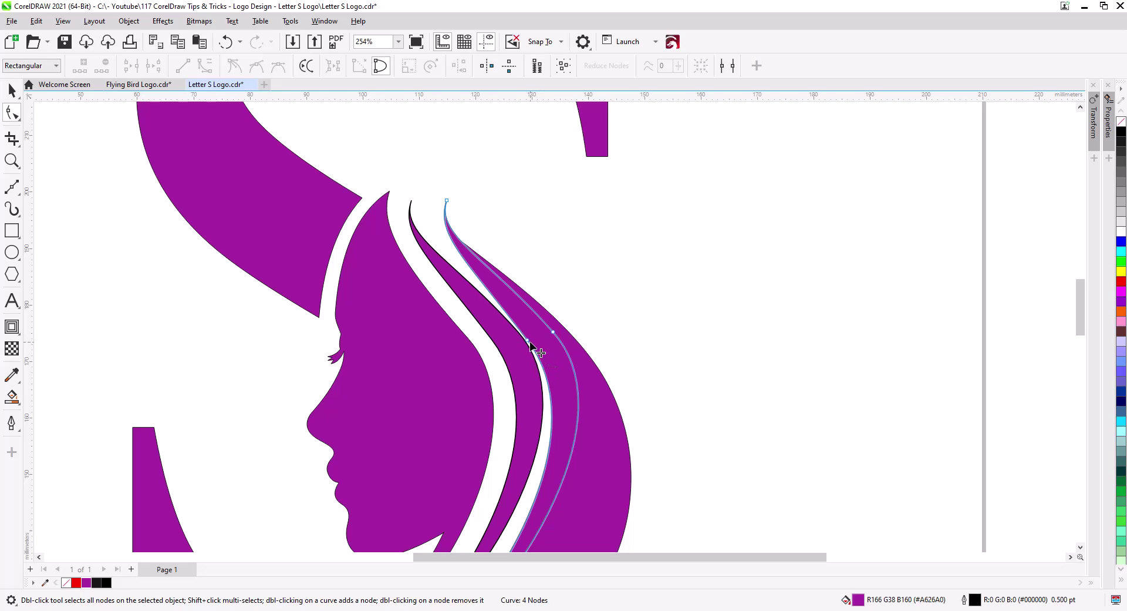
left_click_drag(530, 346, 536, 335)
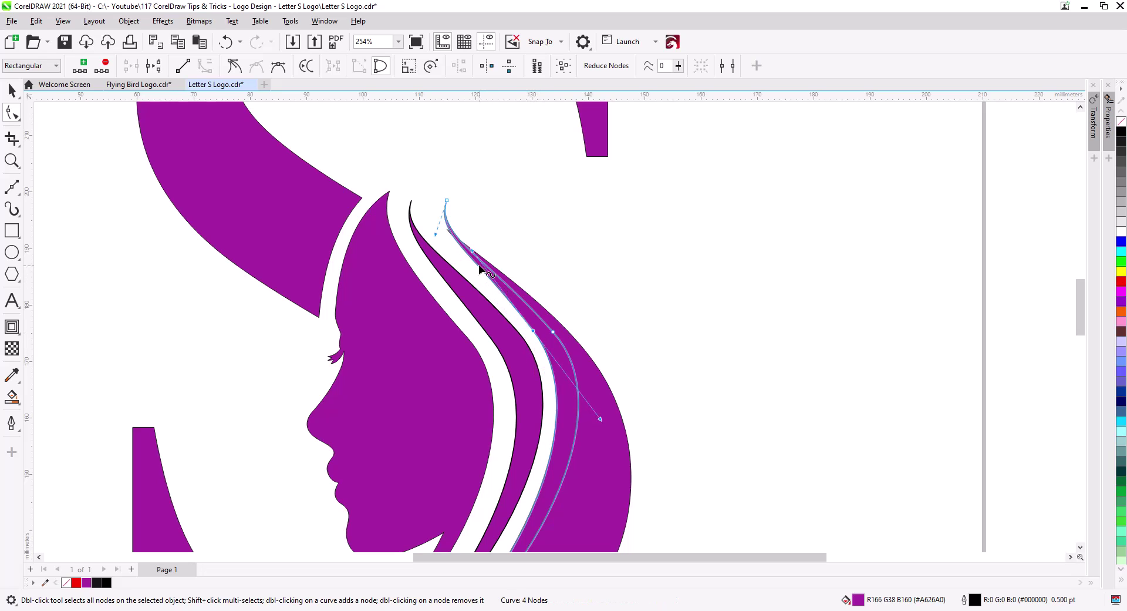
left_click_drag(474, 252, 466, 257)
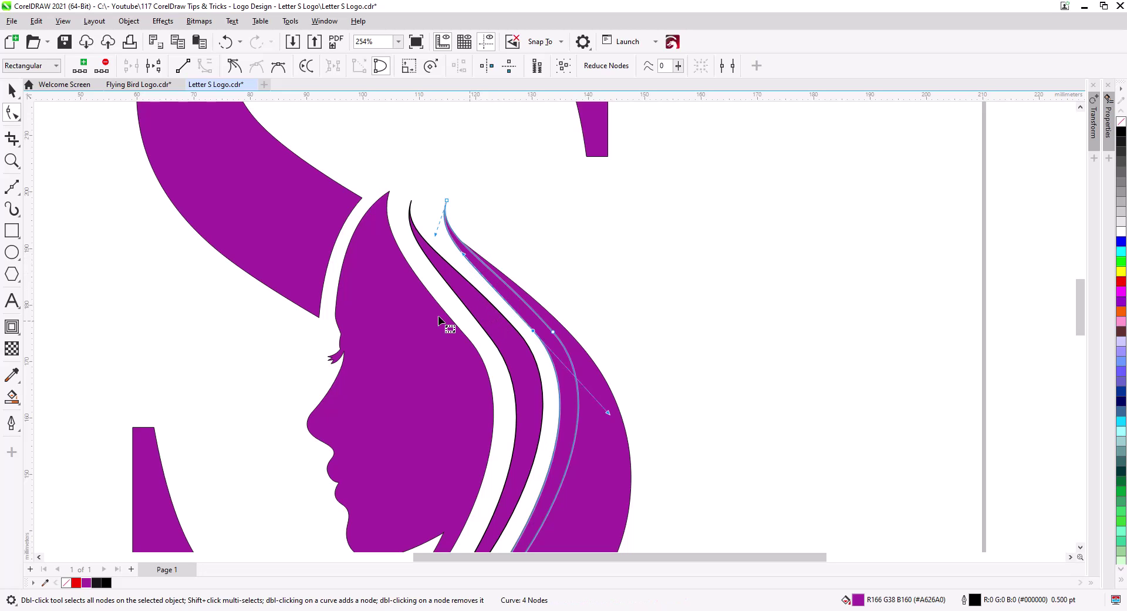
Step: Weld the copied hair strand to the outer bowl
left_click(12, 89)
left_click_drag(386, 354, 348, 219)
left_click(551, 401, "shift")
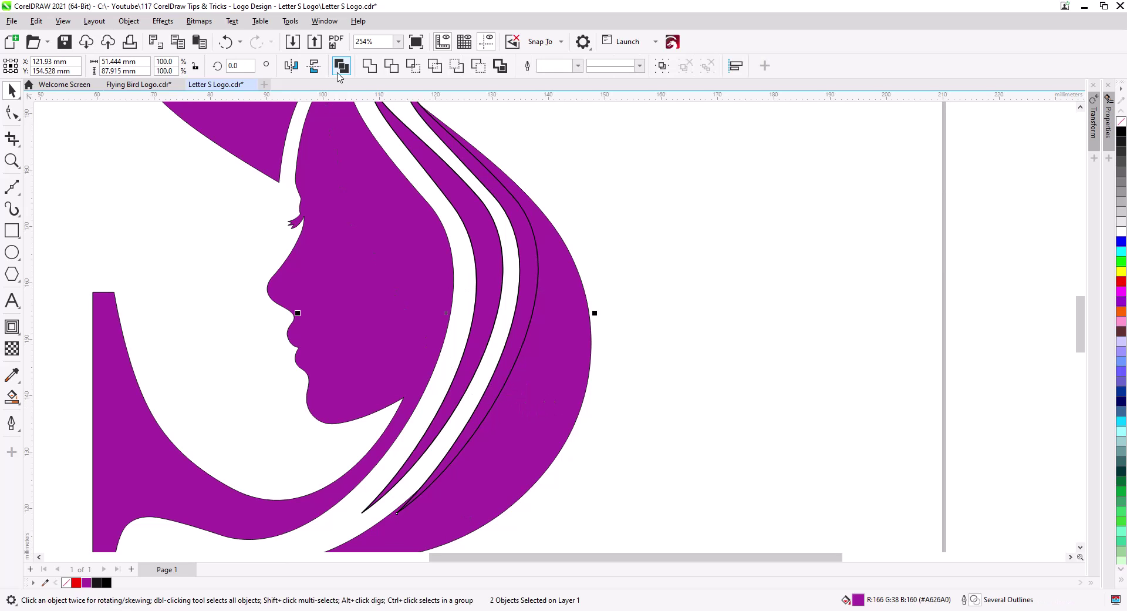
left_click(370, 66)
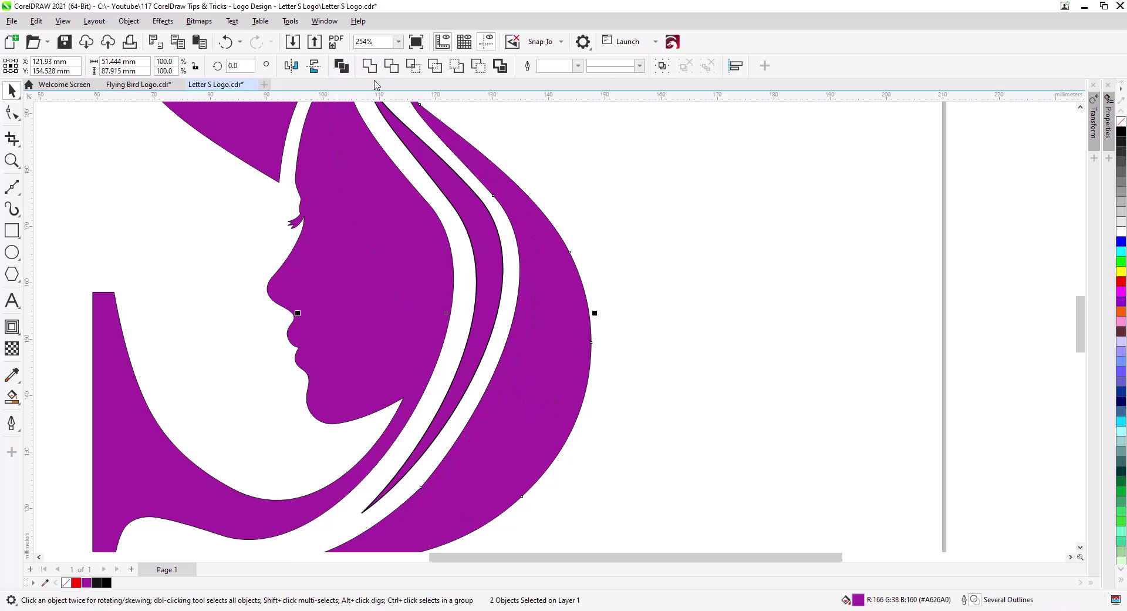
left_click(582, 231)
left_click_drag(599, 223, 564, 341)
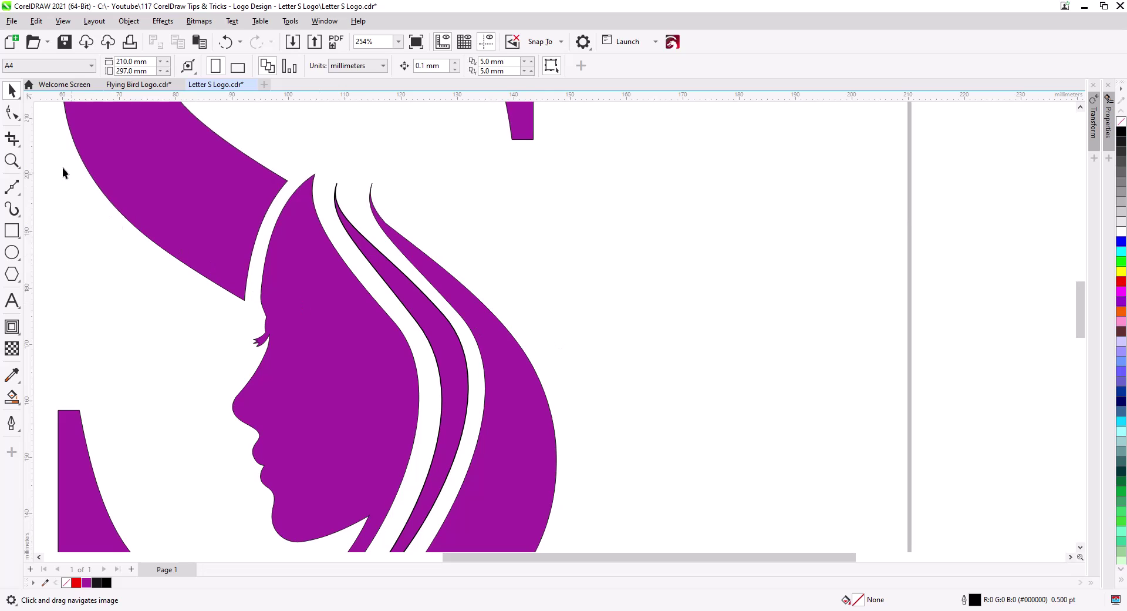
Step: Move the node at the bend of the welded bowl's inner edge slightly upward
left_click(12, 113)
left_click(477, 323)
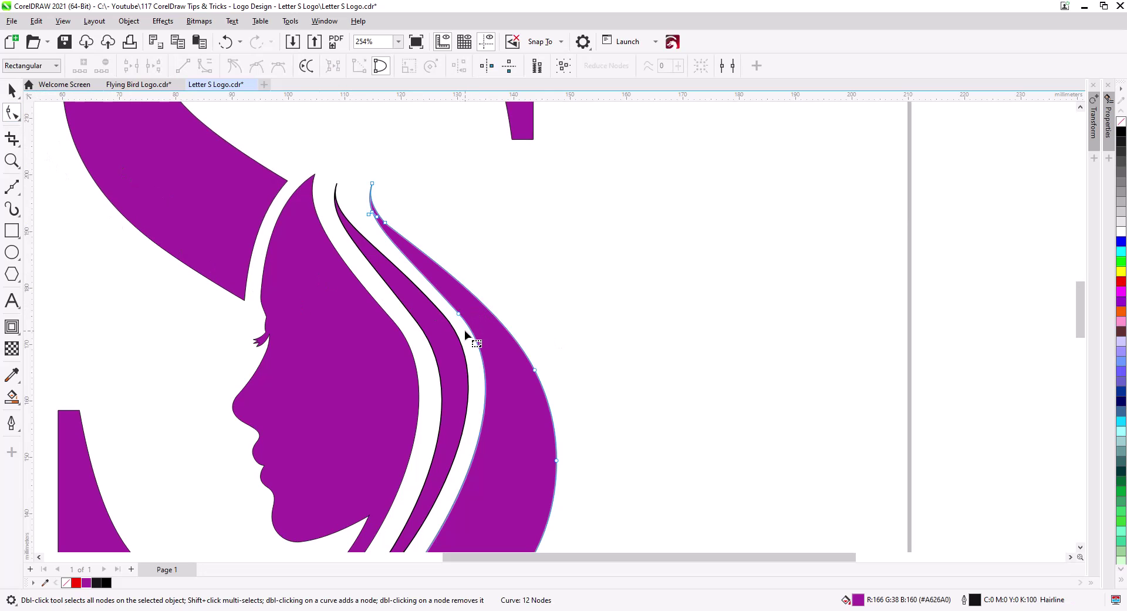
left_click(459, 315)
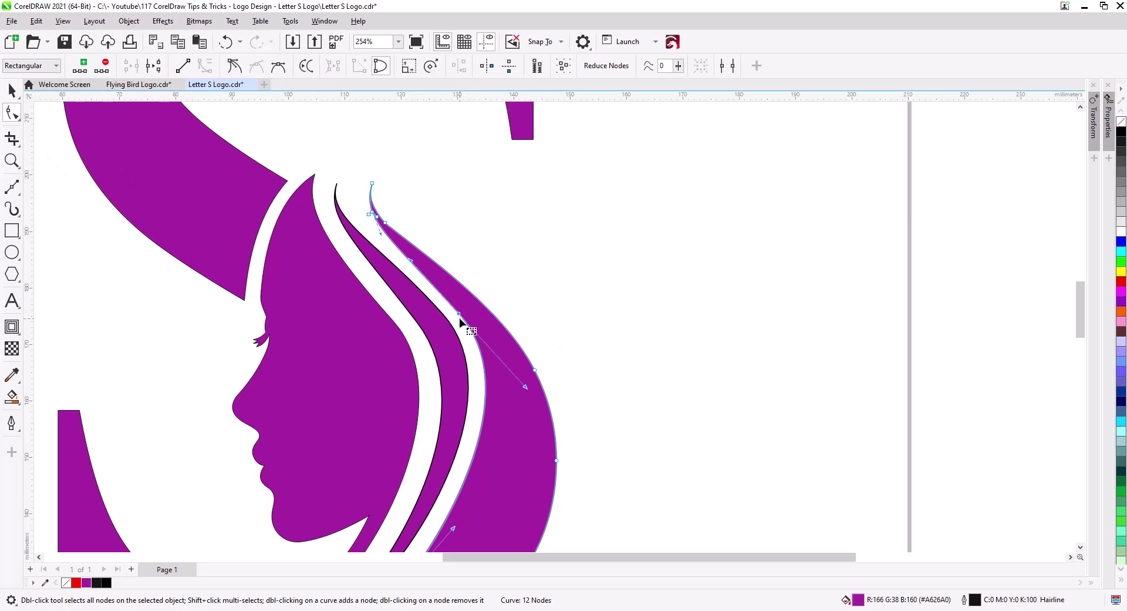
left_click_drag(460, 314, 460, 307)
Step: Delete the extra nodes where the strand joins the bowl's inner edge and make the nodes around the joint smooth
scroll(388, 226, "up", 5)
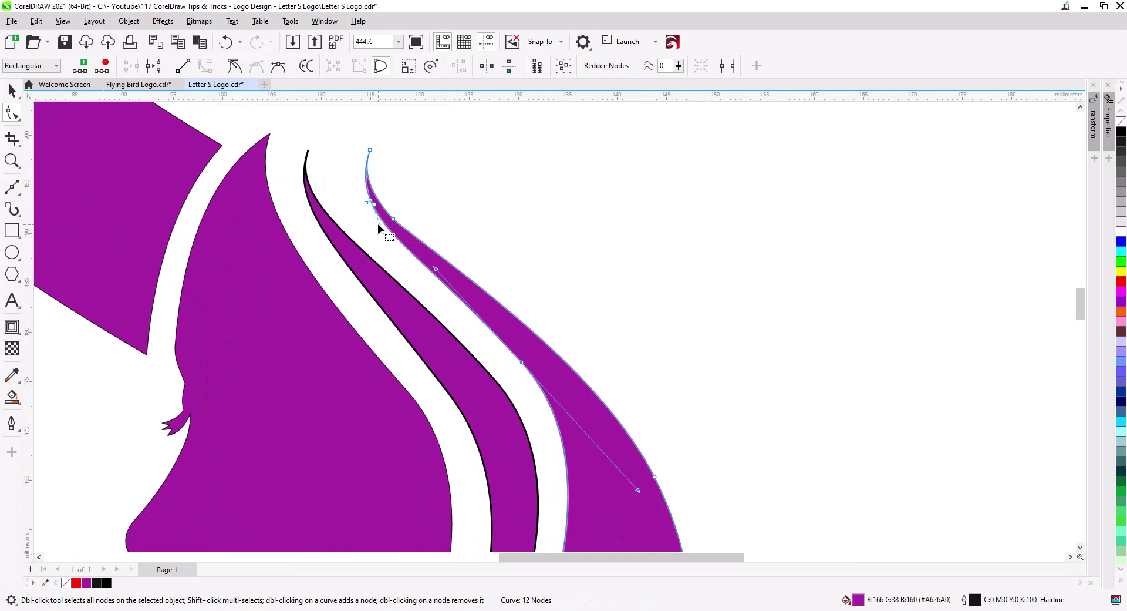
left_click_drag(405, 247, 409, 308)
left_click(428, 285)
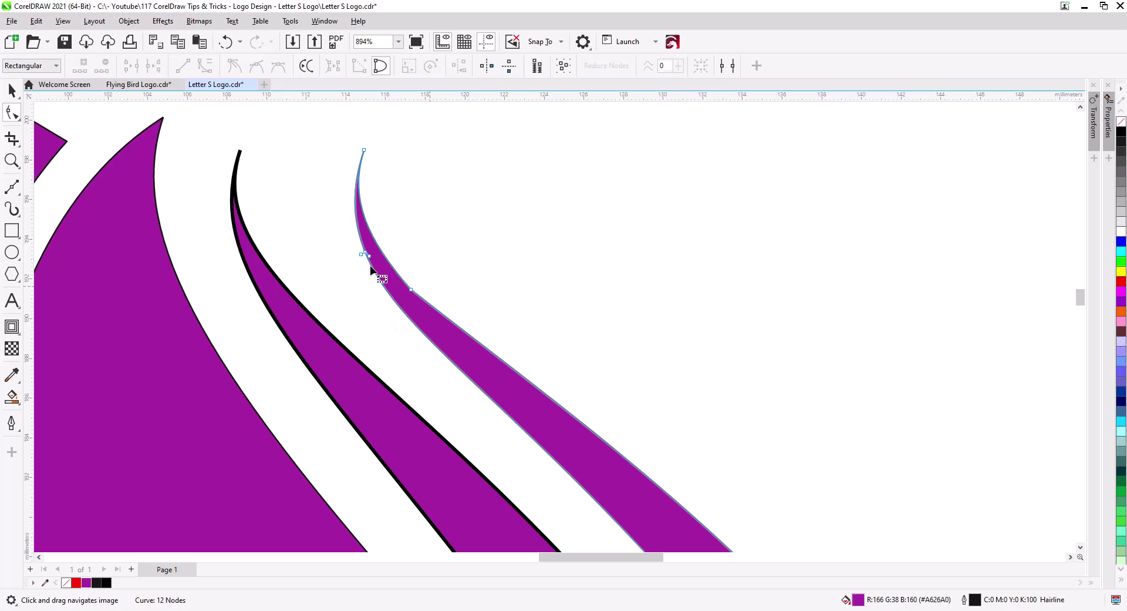
left_click(365, 251)
left_click_drag(365, 251, 347, 235)
left_click(368, 277)
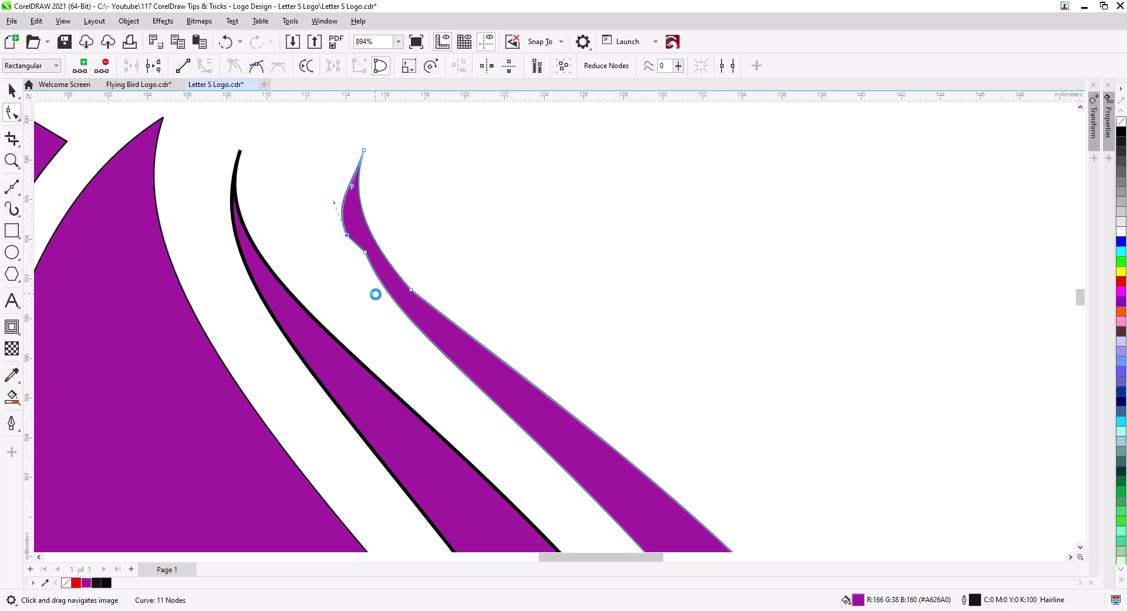
key("Delete")
left_click(366, 252)
left_click_drag(323, 212, 436, 303)
left_click(256, 66)
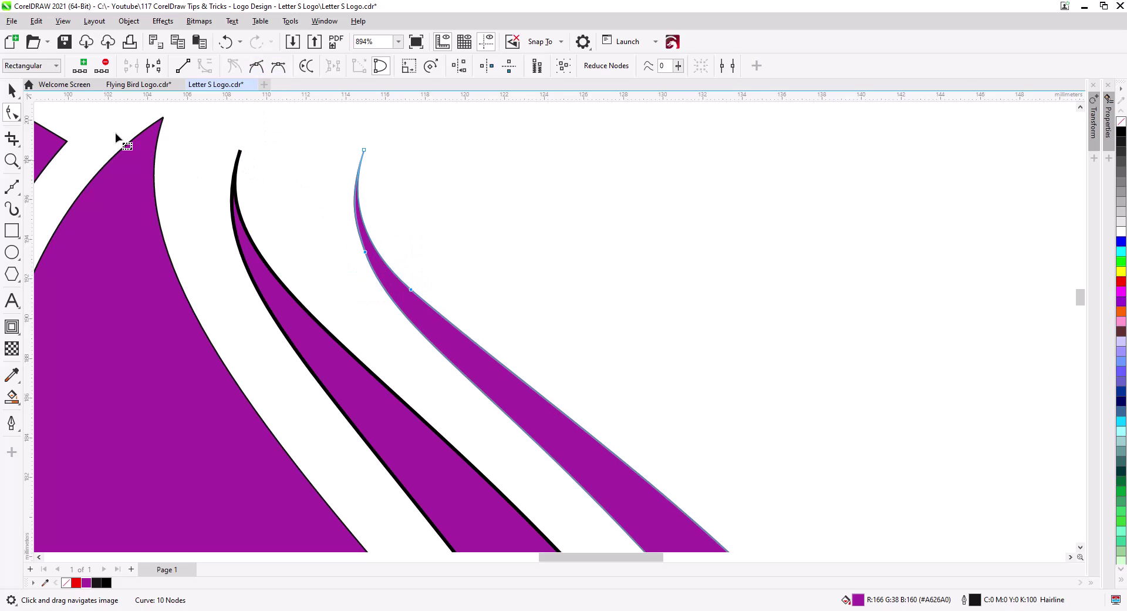
left_click(373, 228)
key("space")
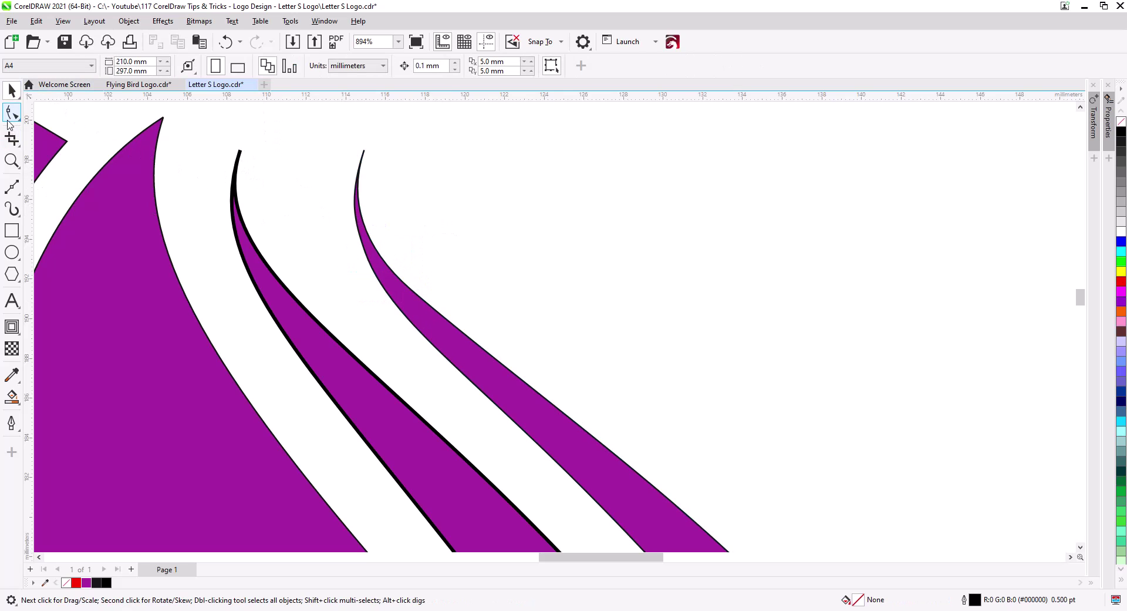
Step: Shift the outer bowl's tip and the inner node below it toward the hair strand, and pull the outer-edge node inward
left_click(9, 120)
left_click(373, 259)
left_click_drag(324, 130, 393, 197)
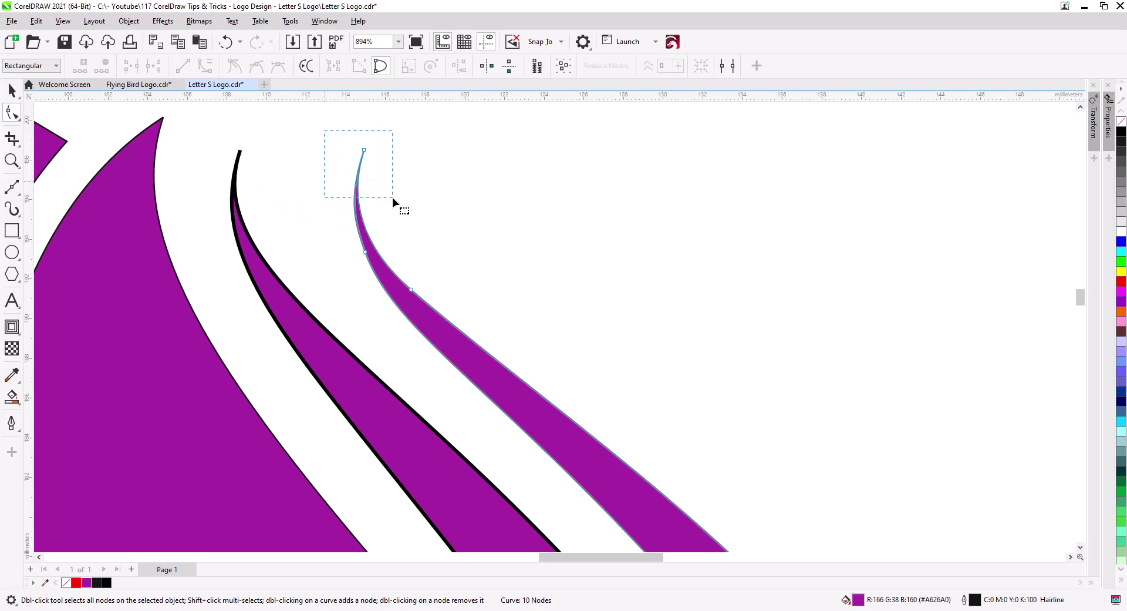
left_click(365, 252)
left_click_drag(365, 252, 319, 242)
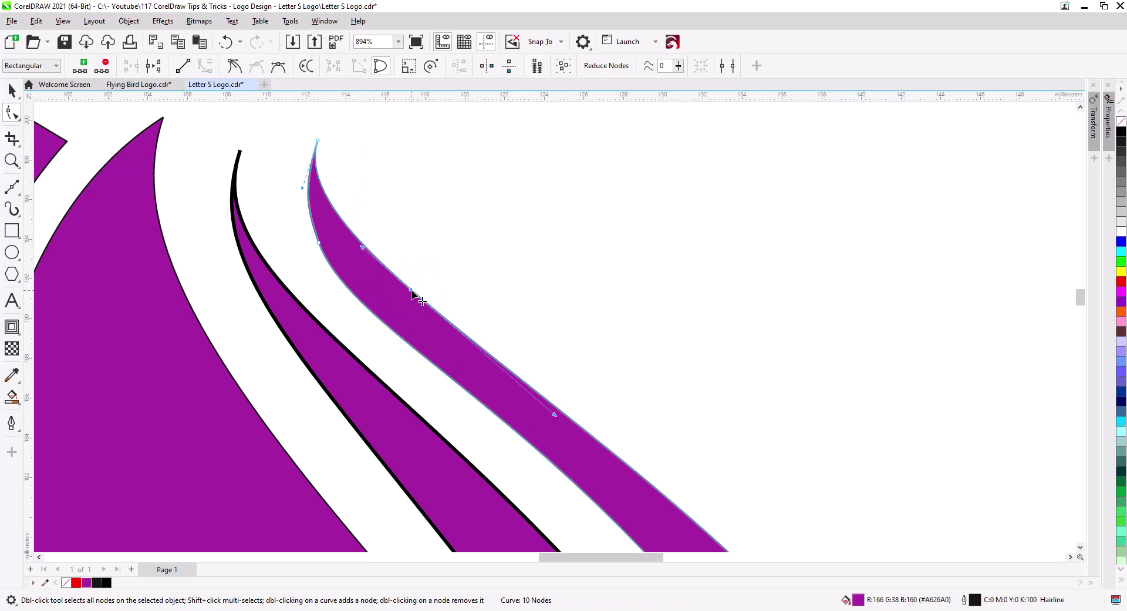
left_click_drag(411, 289, 389, 296)
scroll(406, 290, "down", 8)
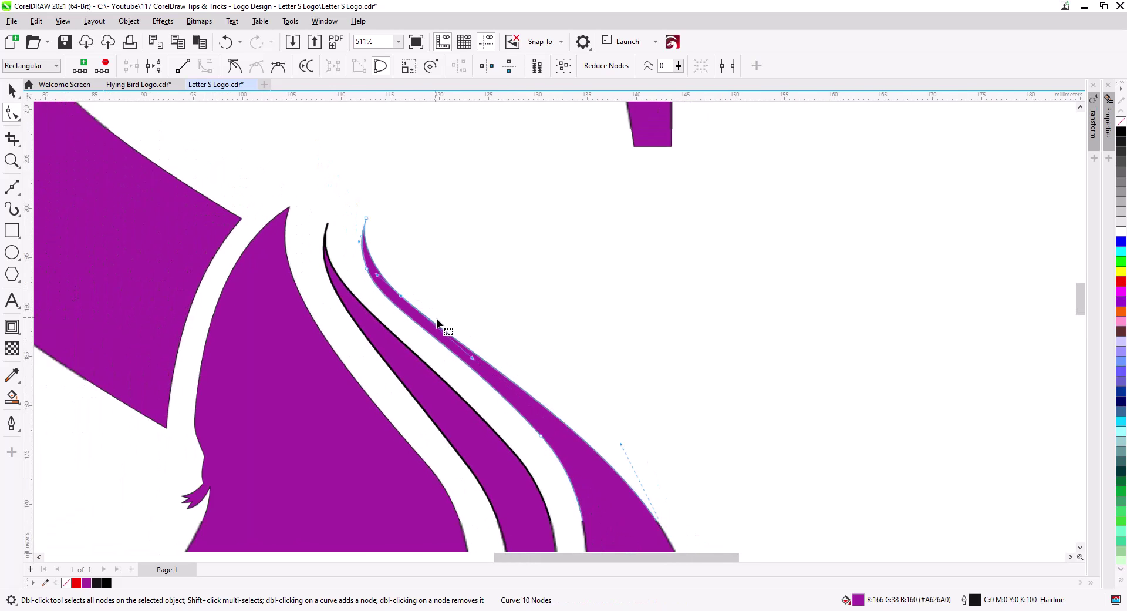
left_click_drag(523, 340, 519, 325)
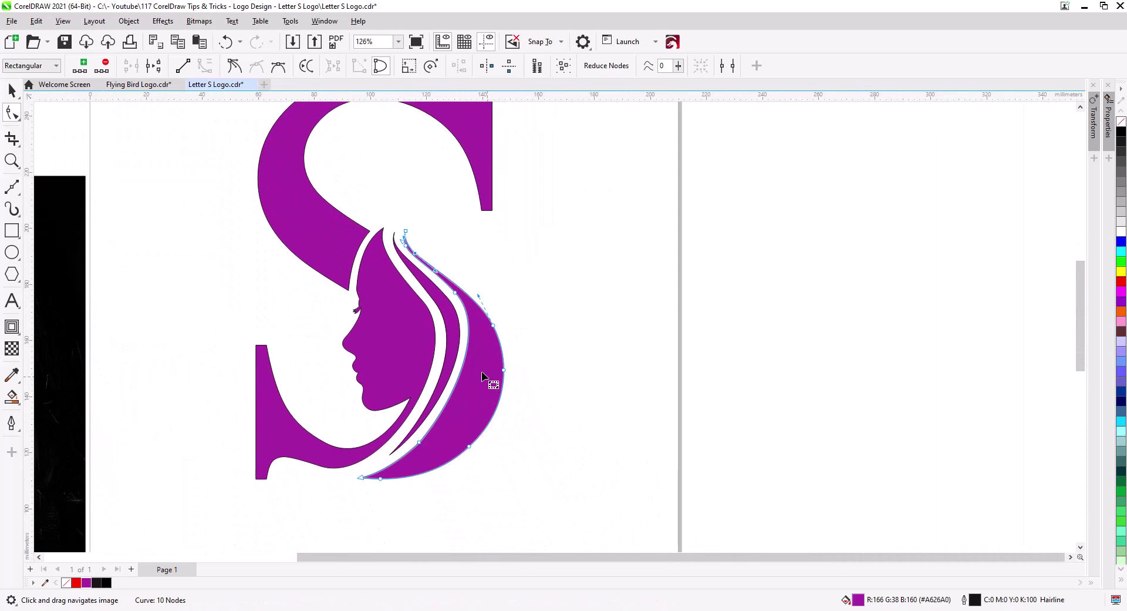
Step: Bow the lower part of the outer bowl's inner edge slightly outward, away from the hair strand
left_click(419, 442)
left_click_drag(455, 406, 461, 412)
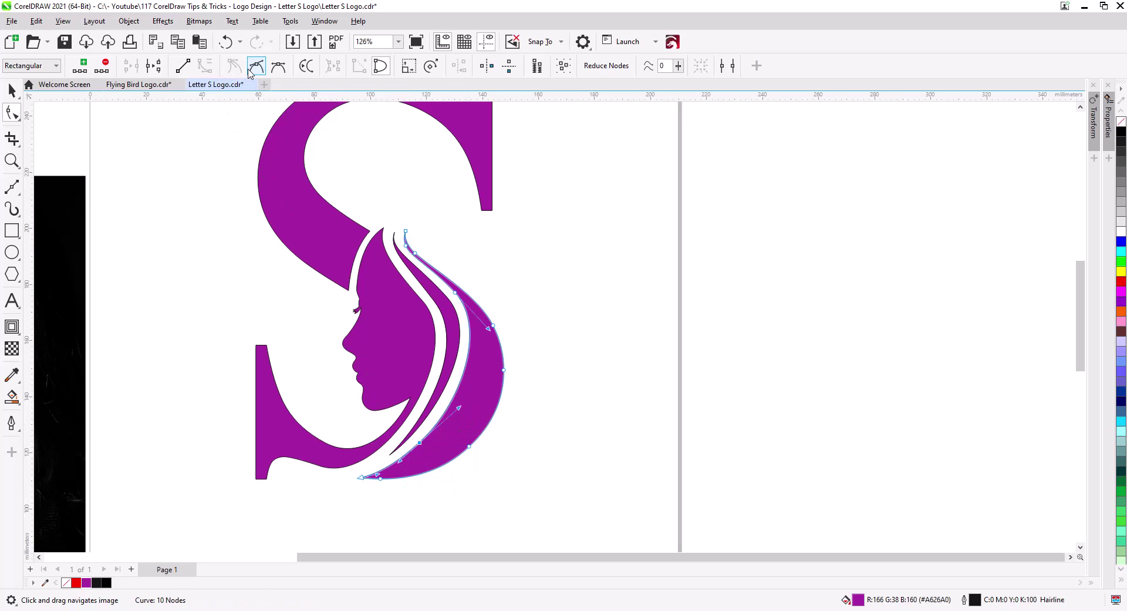
left_click(12, 90)
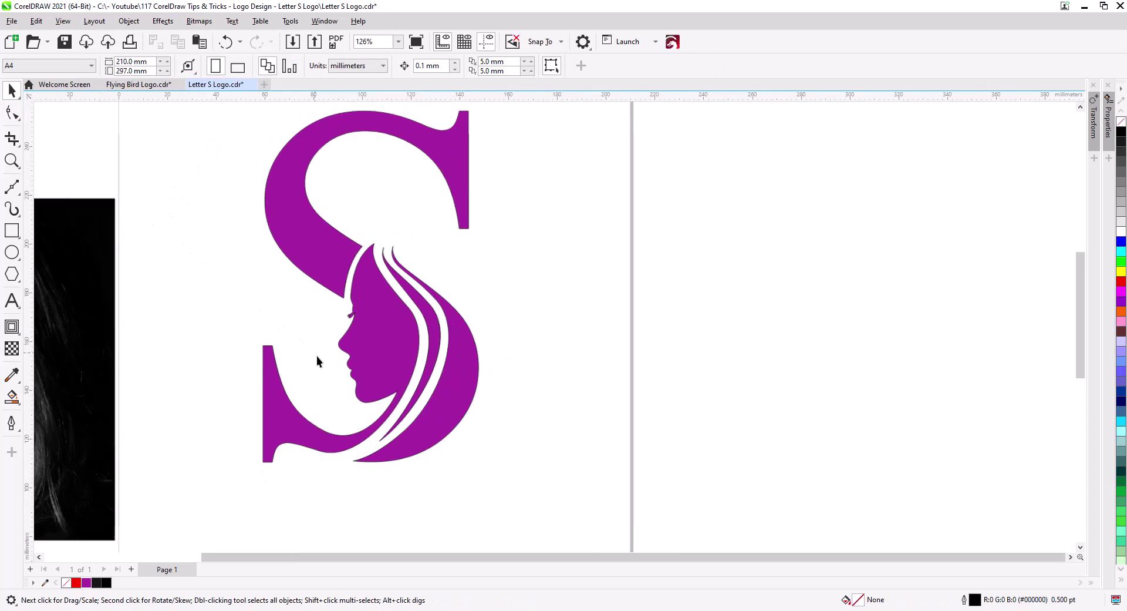
Step: Weld all four pieces of the S logo into one shape
scroll(326, 368, "down", 2)
left_click_drag(327, 368, 370, 365)
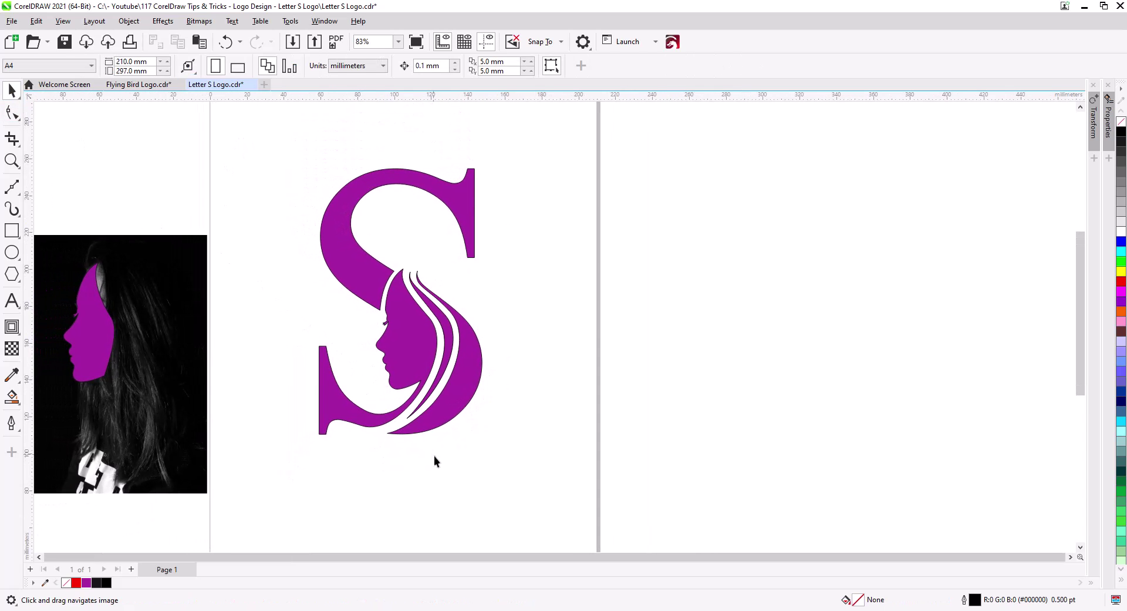
left_click(439, 418)
left_click_drag(552, 467, 268, 147)
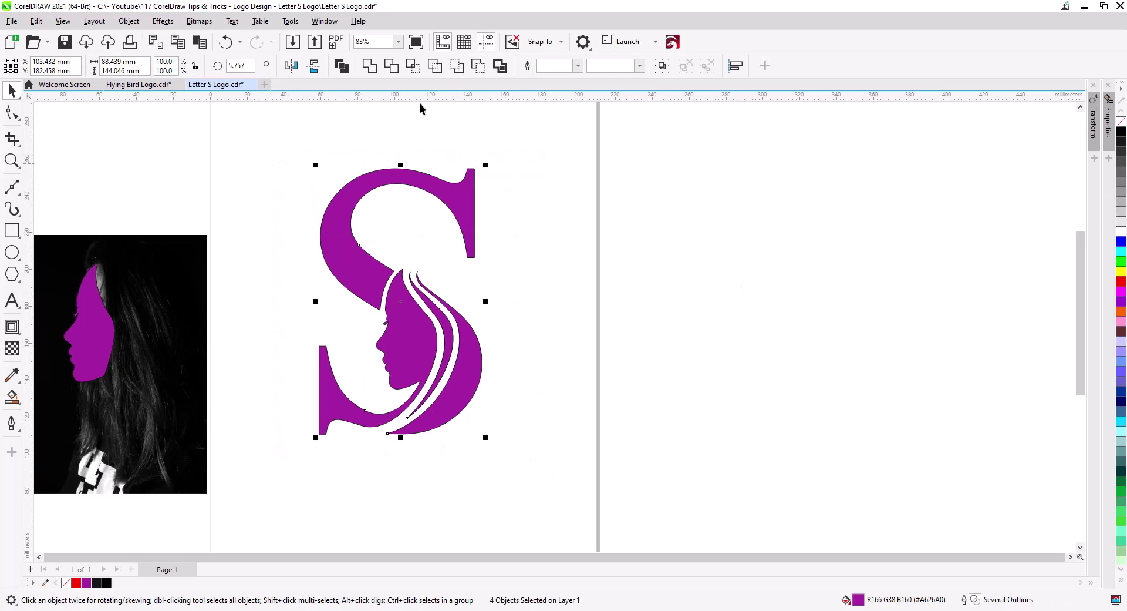
left_click(370, 66)
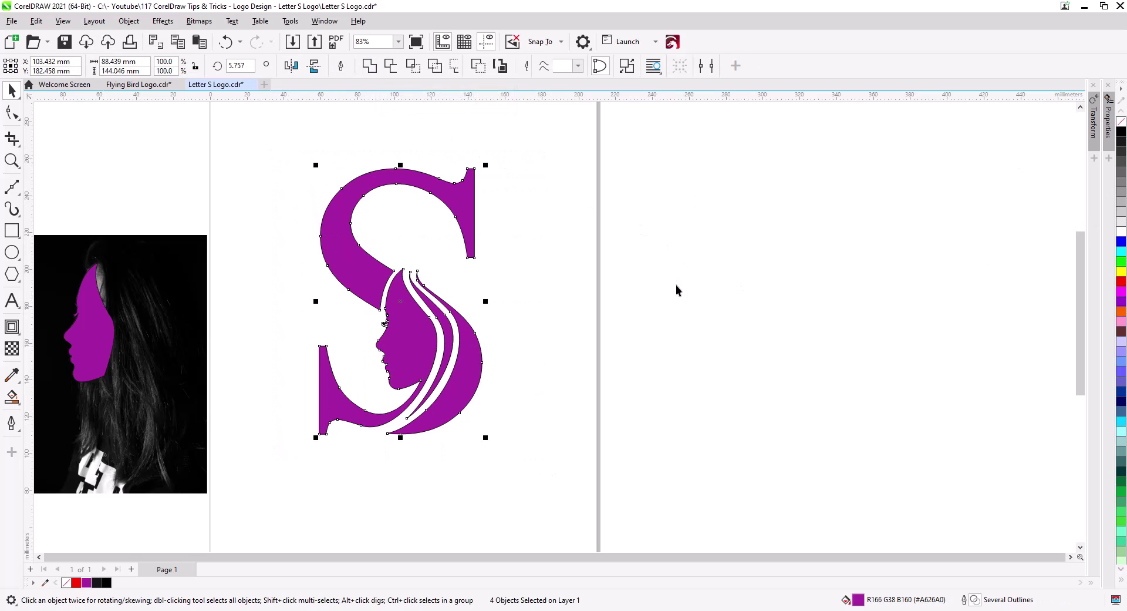
Step: Fill the welded S logo with black
left_click(1121, 130)
left_click(420, 452)
left_click_drag(420, 451, 667, 495)
scroll(537, 405, "up", 2)
scroll(664, 502, "down", 1)
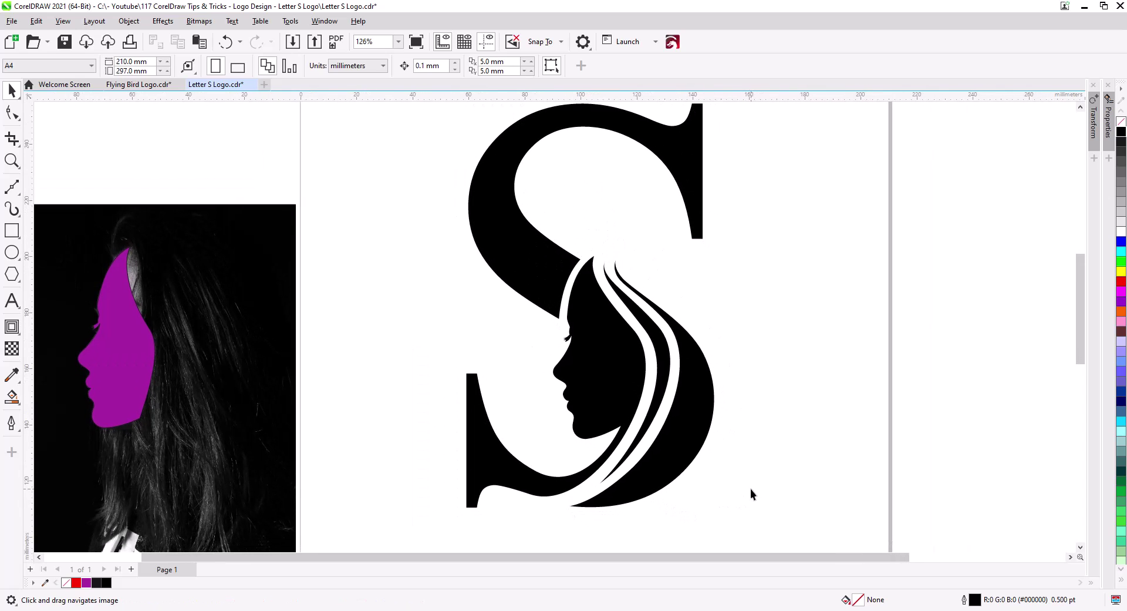
left_click_drag(751, 489, 748, 496)
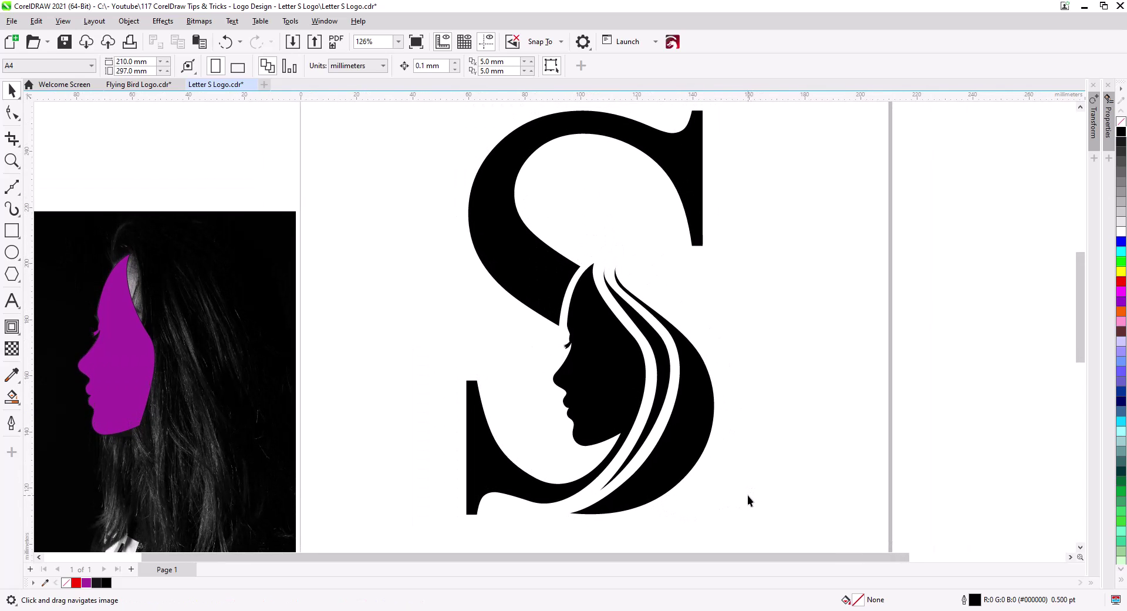